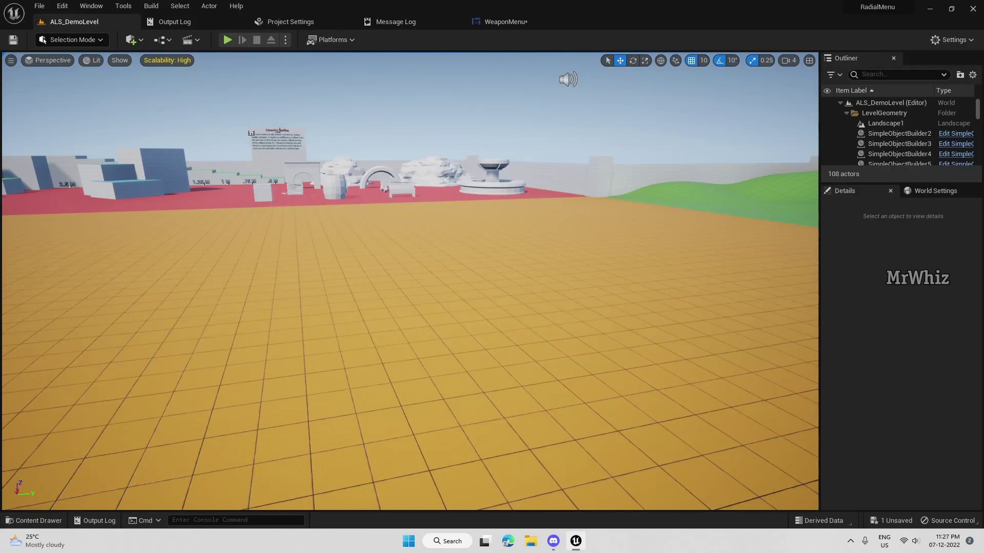
- Open the WeaponMenu widget designer, preview its textures, and remove a test-dropped Centre image
{"action": "left_click", "coordinate": [513, 23]}
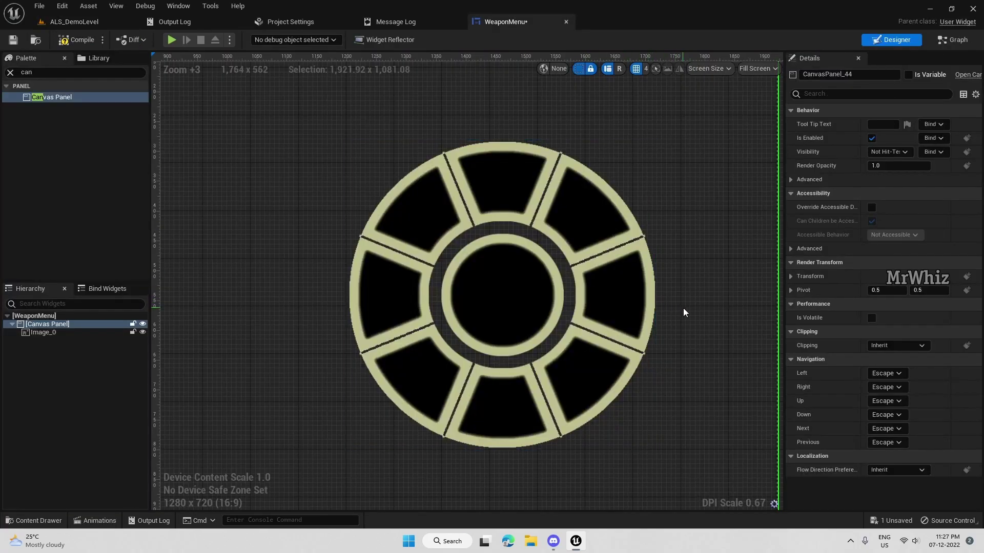
{"action": "right_click_drag", "start_coordinate": [683, 313], "coordinate": [677, 314]}
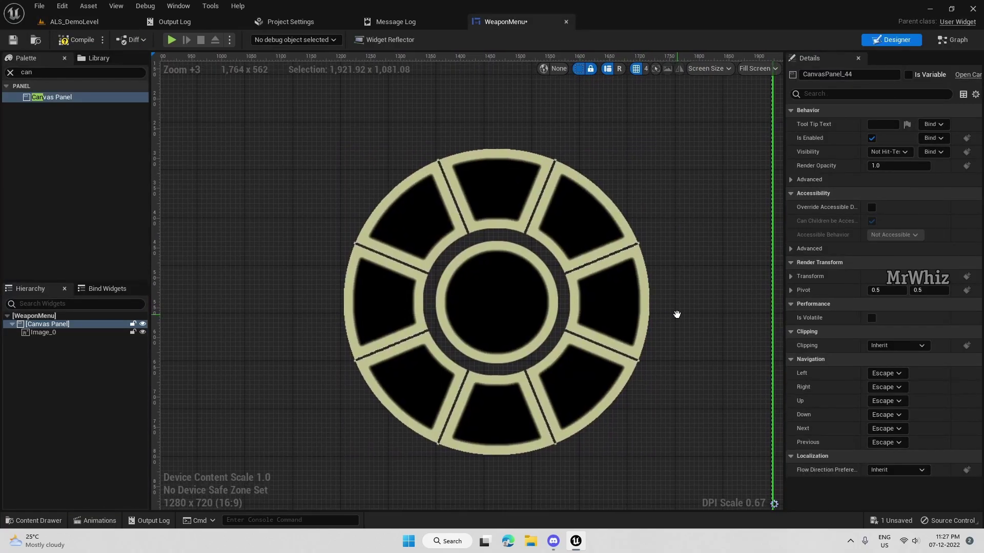
{"action": "left_click", "coordinate": [29, 520]}
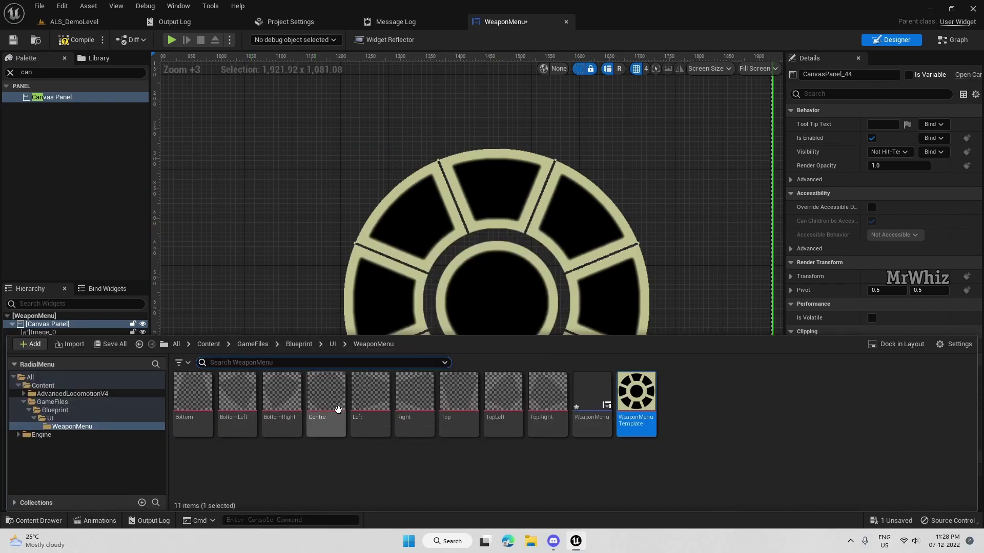
{"action": "left_click_drag", "start_coordinate": [326, 402], "coordinate": [472, 281]}
{"action": "key", "text": "Delete"}
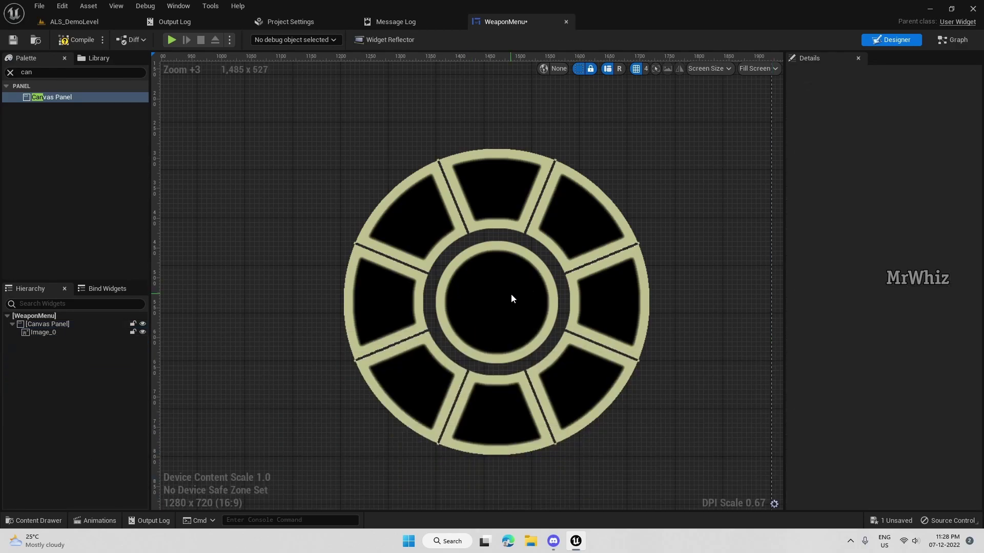
- Add a Button from the Palette to the Hierarchy and name it CentreBtn
{"action": "left_click", "coordinate": [51, 72]}
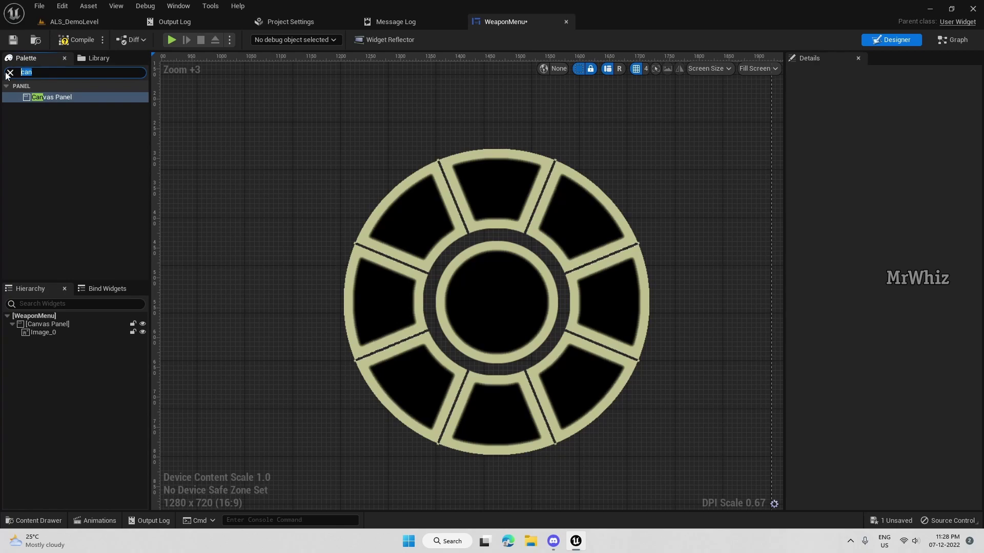
{"action": "type", "text": "button"}
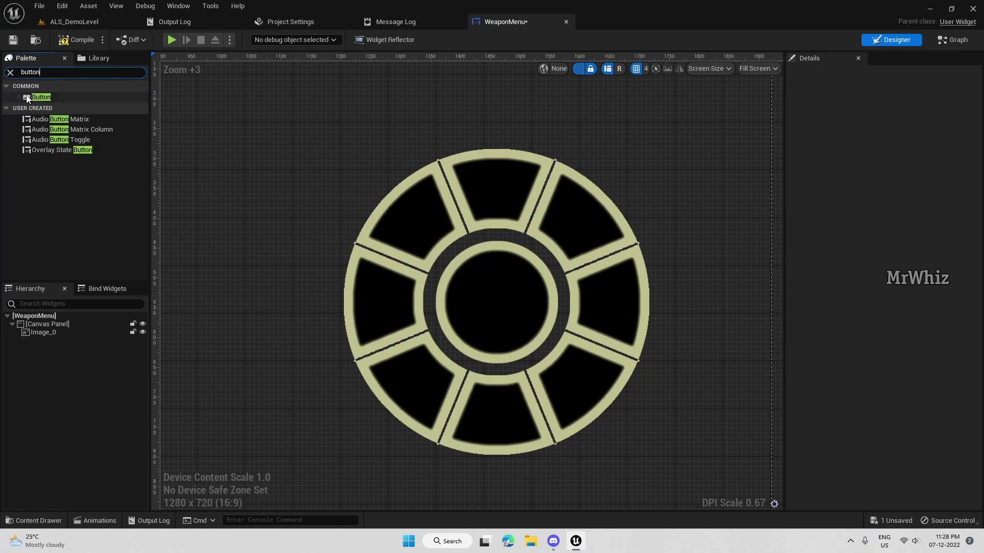
{"action": "left_click_drag", "start_coordinate": [32, 97], "coordinate": [50, 336]}
{"action": "left_click", "coordinate": [50, 341]}
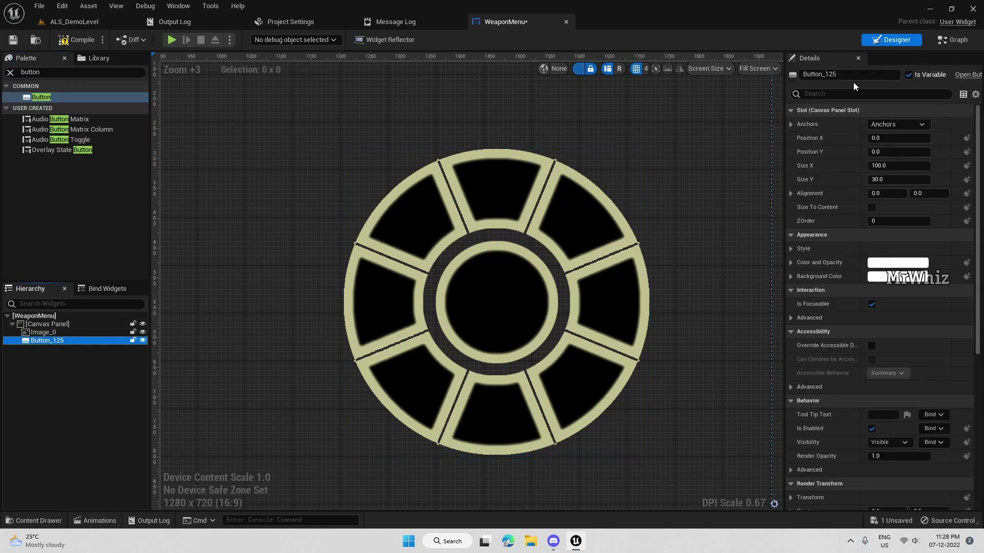
{"action": "left_click", "coordinate": [845, 76]}
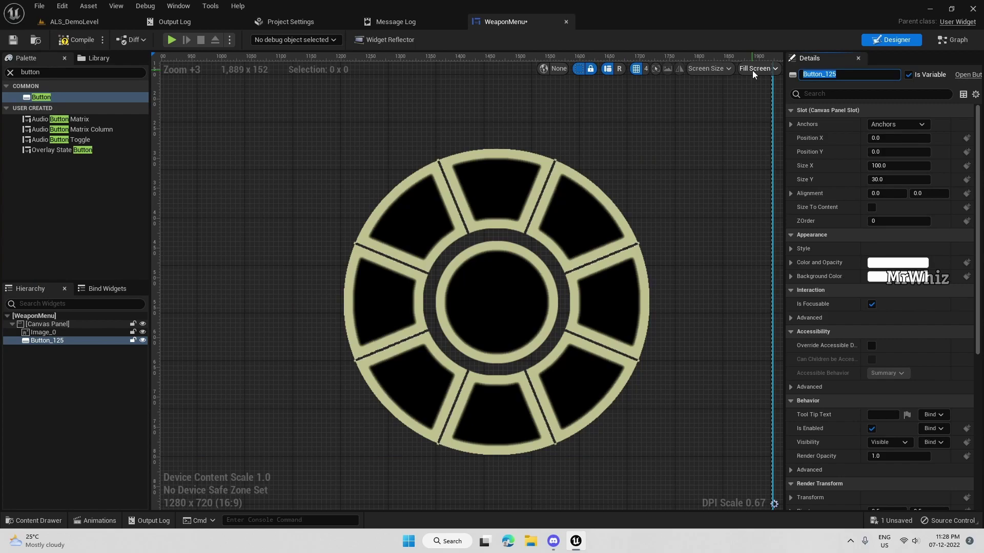
{"action": "type", "text": "CentreBtn"}
{"action": "key", "text": "Return"}
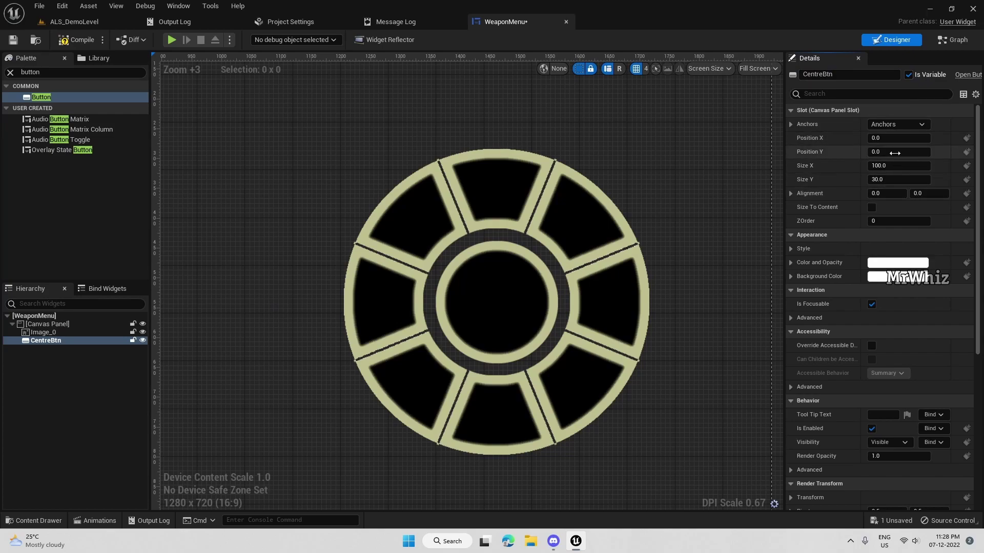
- Anchor CentreBtn to the screen centre with Position X and Y reset to 0
{"action": "left_click", "coordinate": [908, 125]}
{"action": "left_click", "coordinate": [894, 185]}
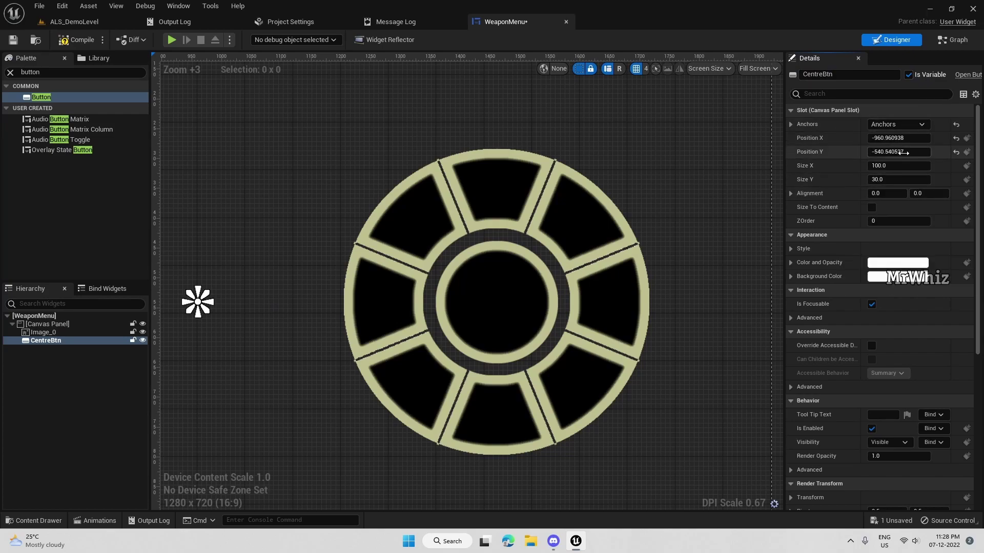
{"action": "left_click", "coordinate": [956, 138]}
{"action": "left_click", "coordinate": [956, 153]}
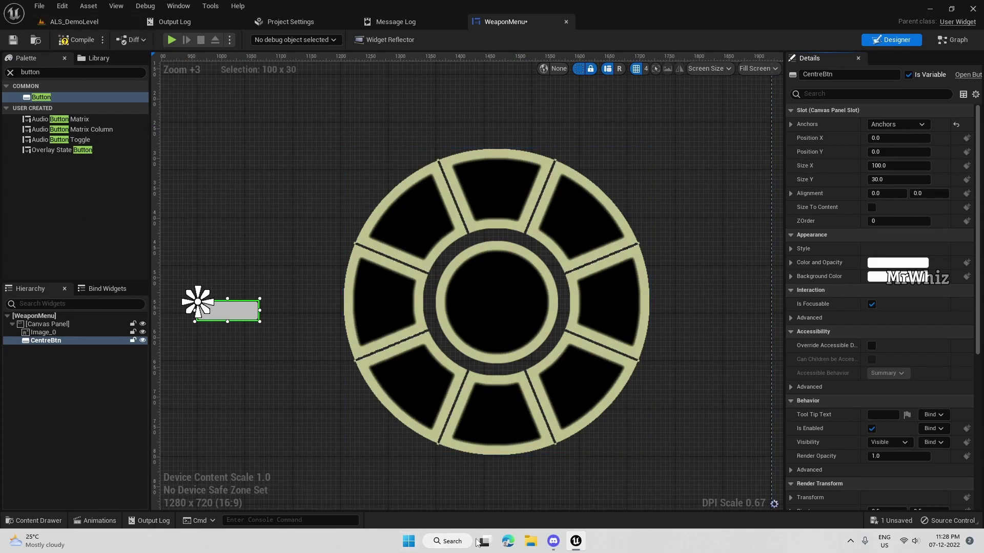
{"action": "left_click", "coordinate": [51, 523]}
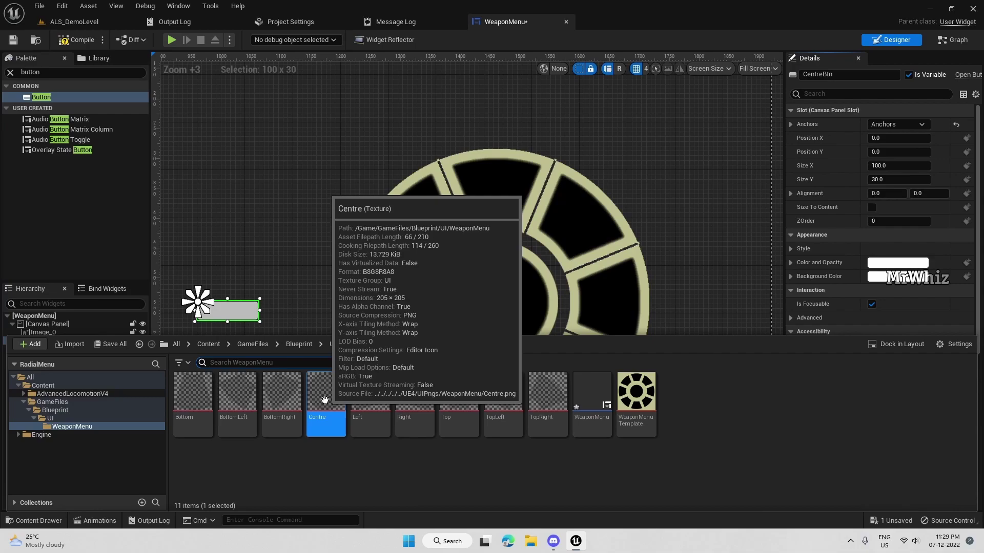
- Make CentreBtn a 205 × 205 square
{"action": "left_click", "coordinate": [818, 259]}
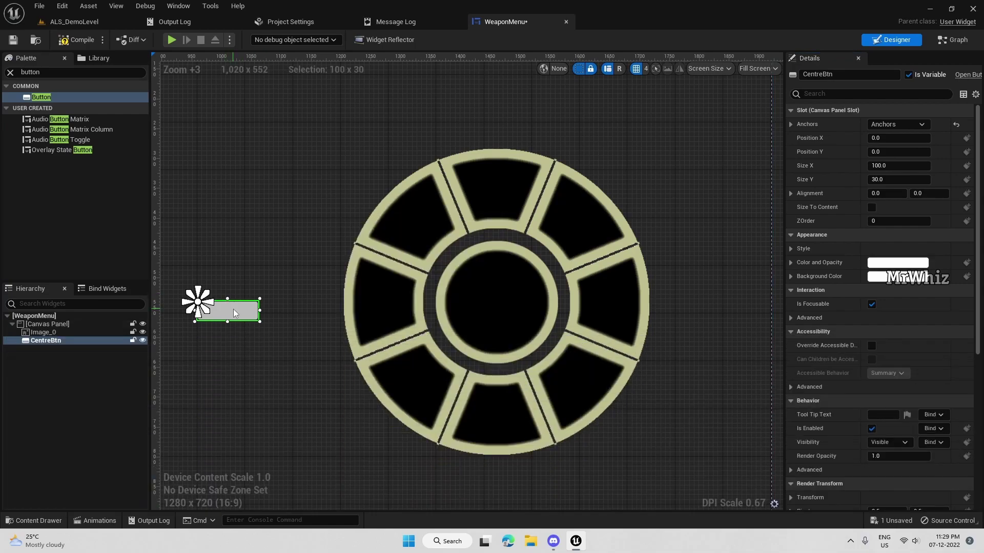
{"action": "left_click", "coordinate": [892, 164]}
{"action": "type", "text": "205"}
{"action": "key", "text": "Tab"}
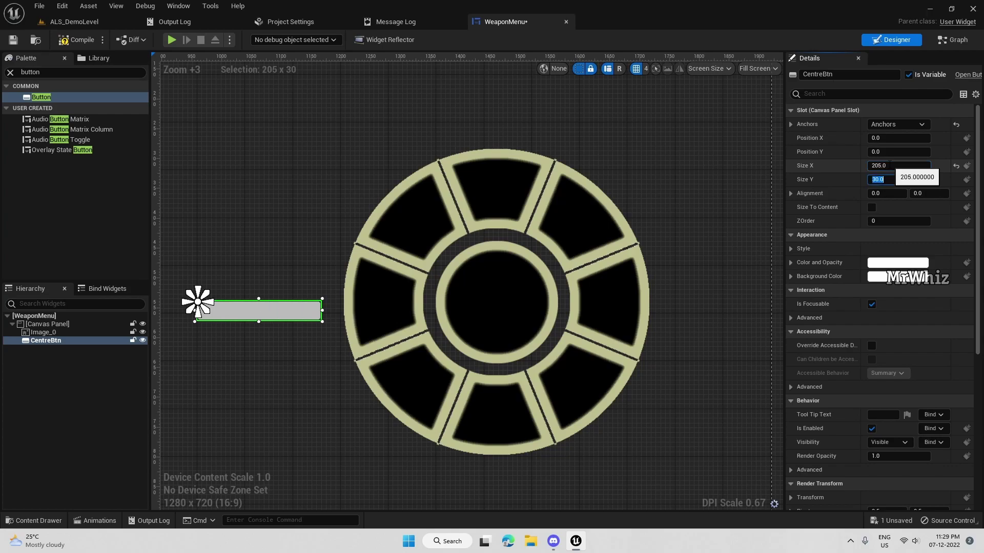
{"action": "type", "text": "205"}
{"action": "key", "text": "Tab"}
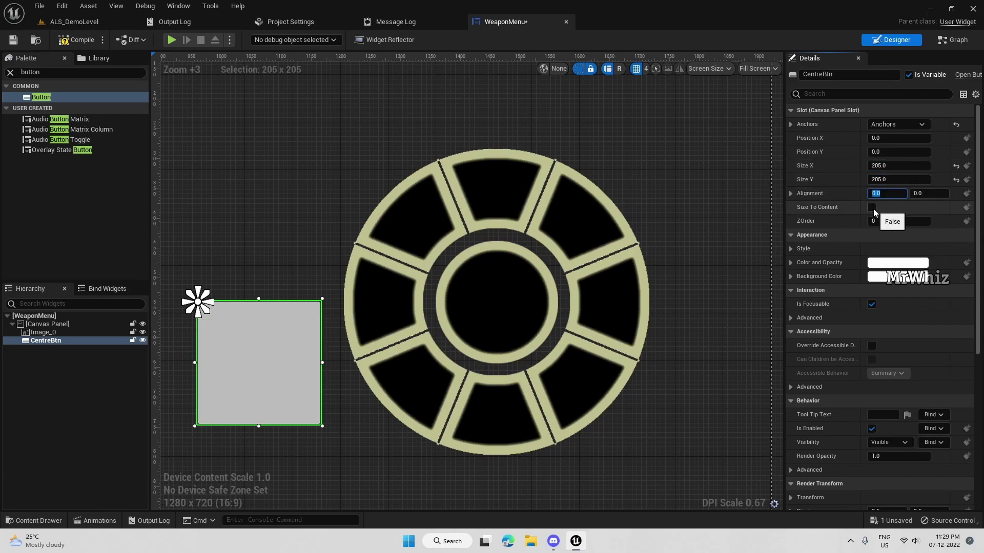
- Set CentreBtn's Position X to 500 and its Alignment to 0.5, 0.5
{"action": "left_click", "coordinate": [894, 142]}
{"action": "type", "text": "5"}
{"action": "key", "text": "Return"}
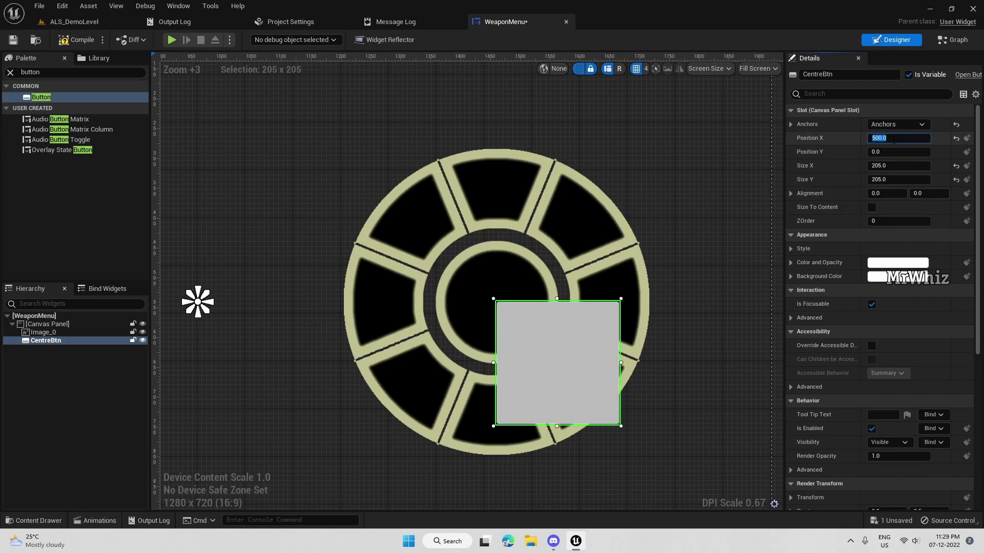
{"action": "left_click", "coordinate": [897, 195]}
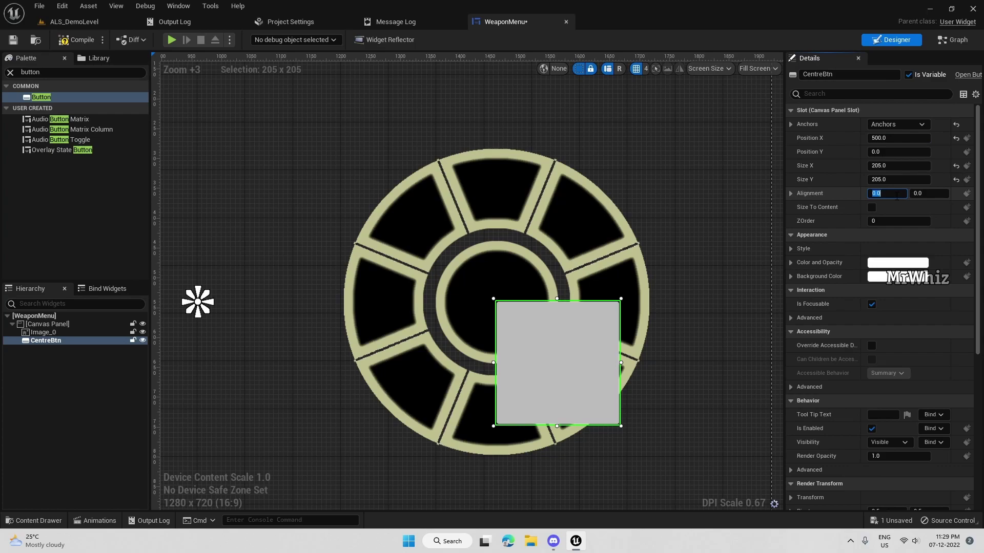
{"action": "type", "text": "0.5"}
{"action": "key", "text": "Tab"}
{"action": "type", "text": "0.5"}
{"action": "key", "text": "Return"}
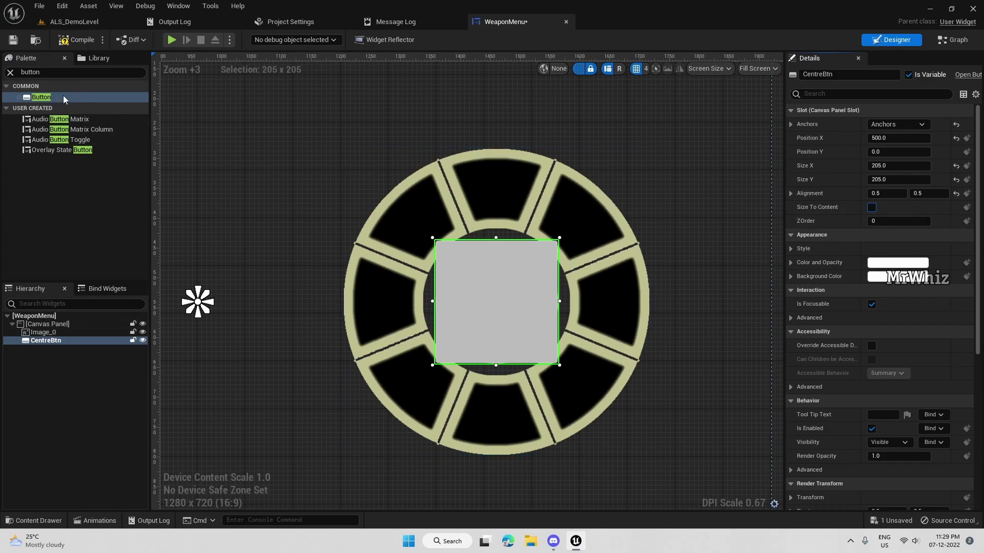
{"action": "left_click", "coordinate": [31, 72]}
- Nest a Size Box inside CentreBtn with Width and Height Overrides of 205
{"action": "type", "text": "size"}
{"action": "left_click_drag", "start_coordinate": [43, 97], "coordinate": [51, 346]}
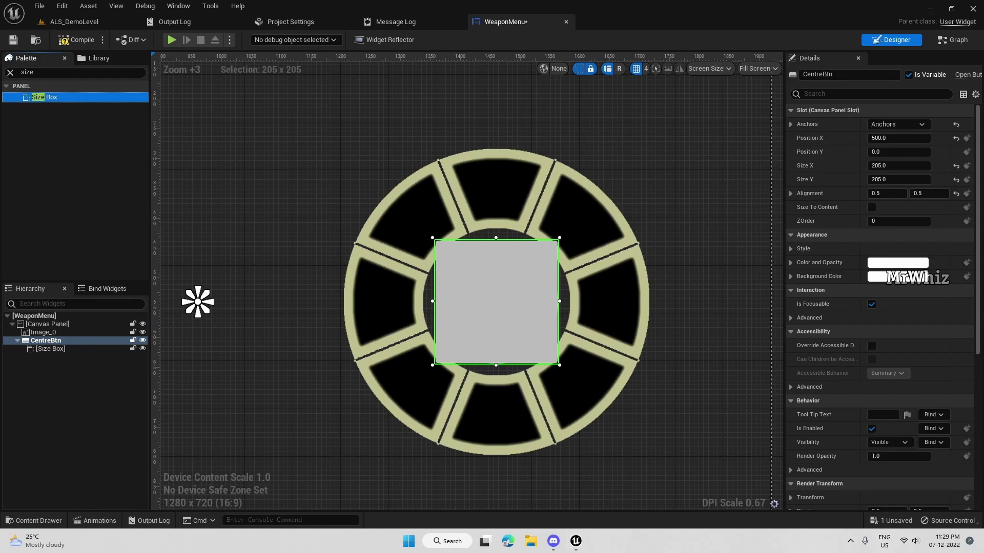
{"action": "left_click", "coordinate": [77, 348]}
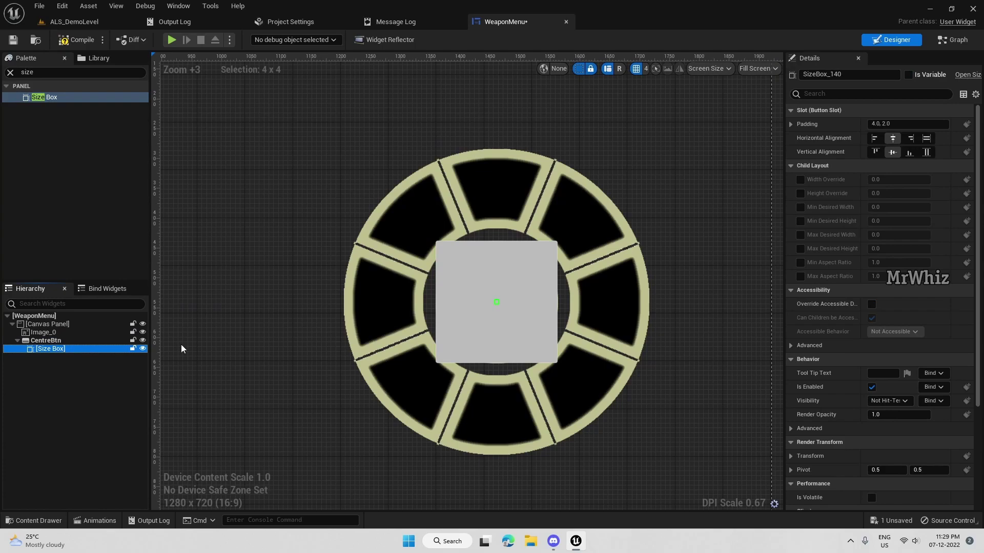
{"action": "left_click", "coordinate": [799, 179]}
{"action": "left_click", "coordinate": [800, 193]}
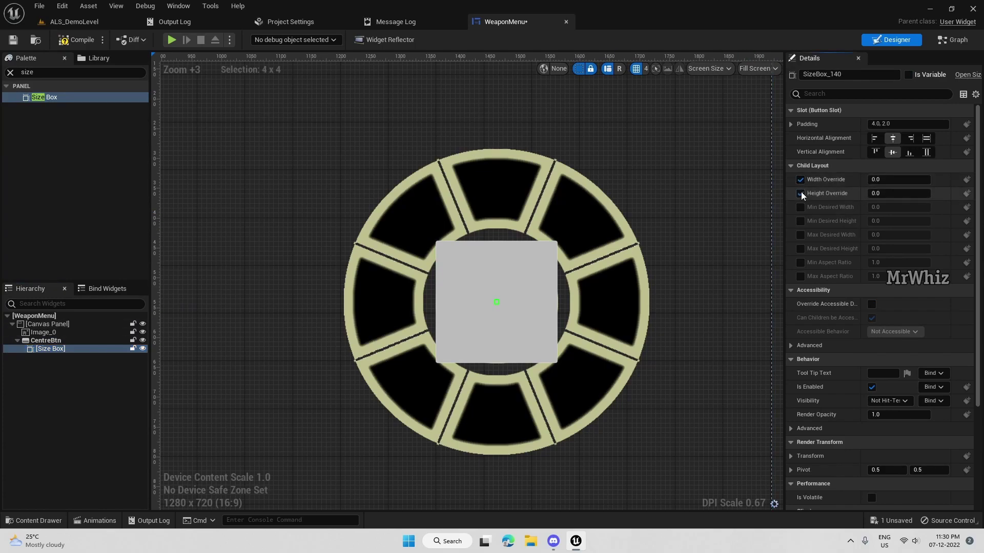
{"action": "left_click", "coordinate": [900, 179]}
{"action": "type", "text": "205"}
{"action": "key", "text": "Return"}
{"action": "key", "text": "Tab"}
{"action": "type", "text": "205"}
{"action": "key", "text": "Tab"}
- Turn on Size To Content for CentreBtn and compare its size with the Size Box
{"action": "left_click", "coordinate": [46, 340]}
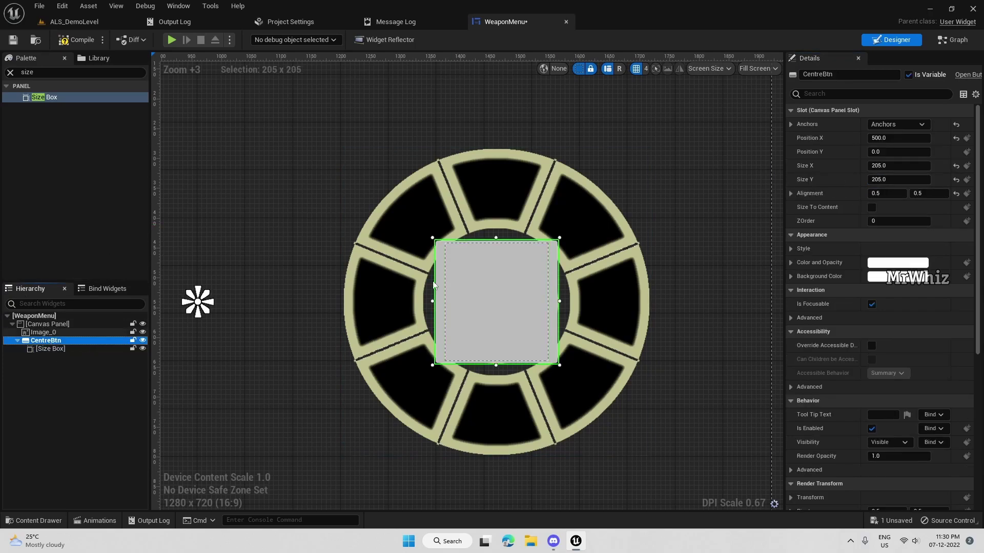
{"action": "left_click", "coordinate": [871, 209]}
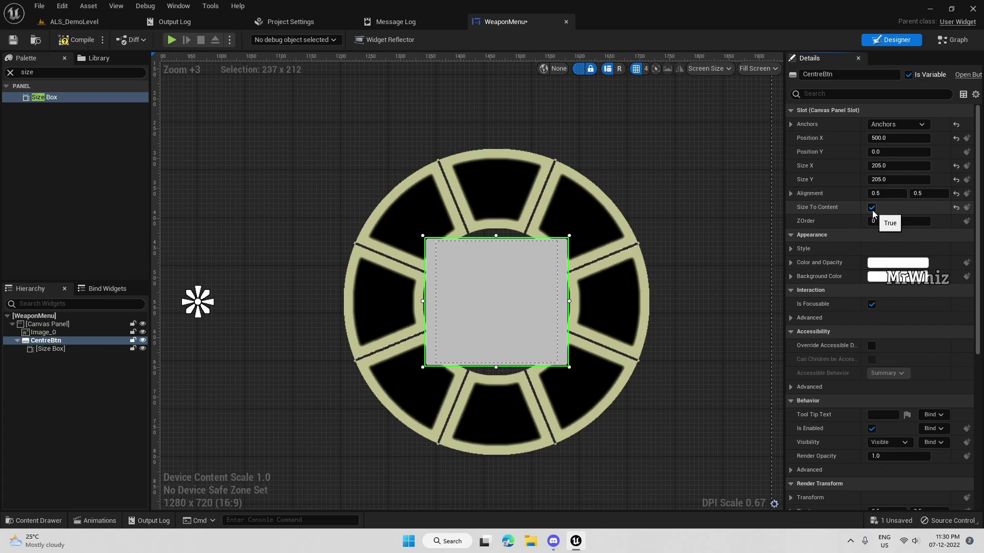
{"action": "left_click", "coordinate": [60, 350]}
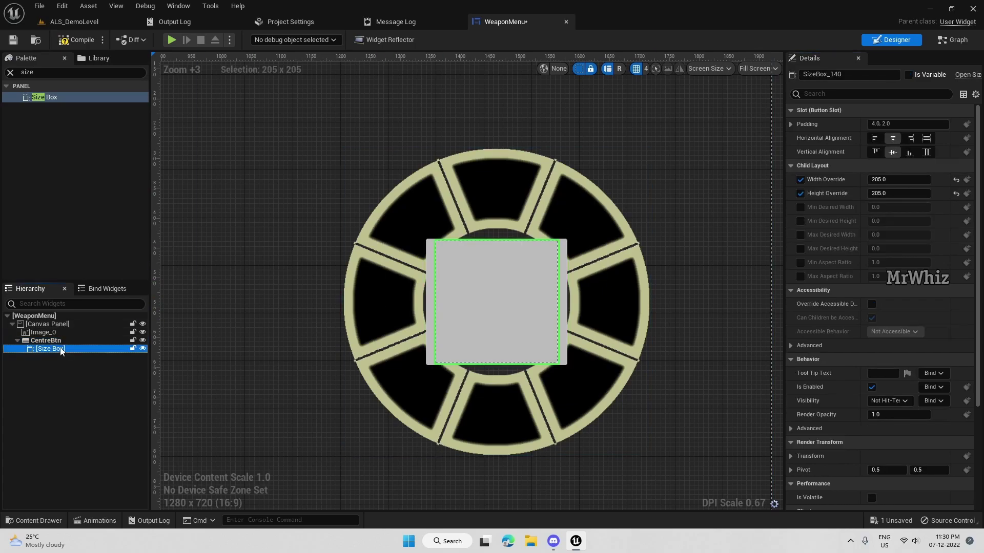
{"action": "left_click", "coordinate": [64, 340]}
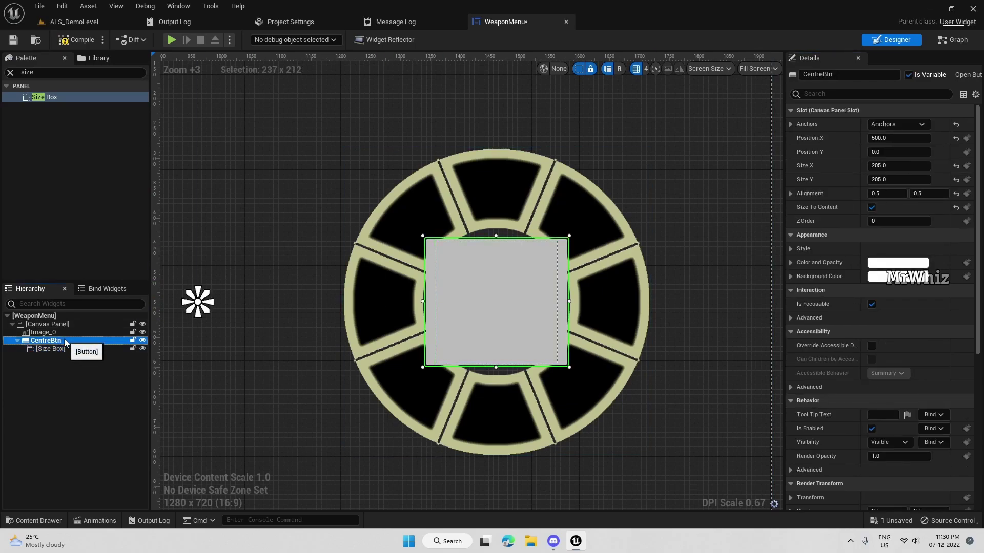
{"action": "left_click", "coordinate": [64, 350]}
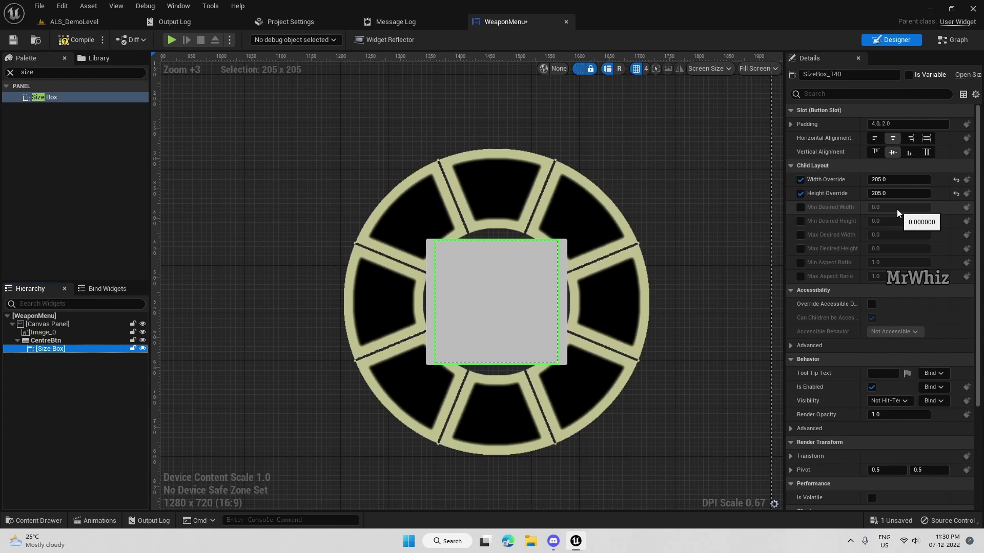
- Nest an Overlay inside the Size Box
{"action": "left_click", "coordinate": [41, 72]}
{"action": "type", "text": "overlay"}
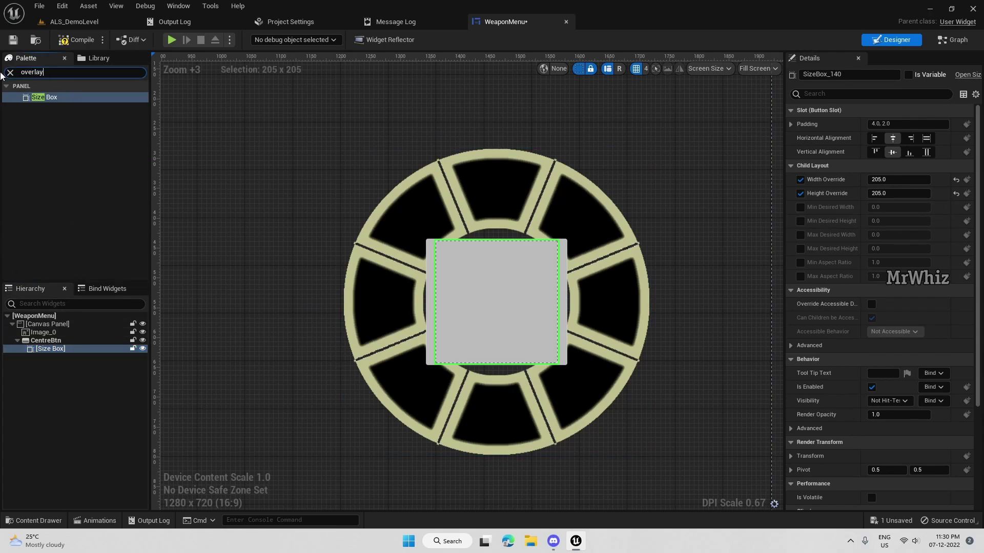
{"action": "left_click_drag", "start_coordinate": [35, 97], "coordinate": [56, 351]}
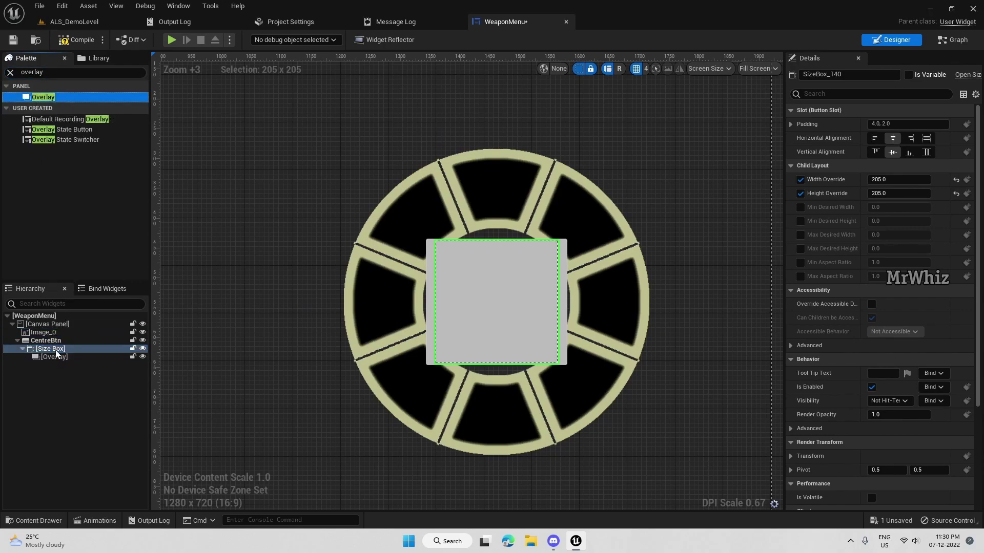
{"action": "left_click", "coordinate": [58, 357]}
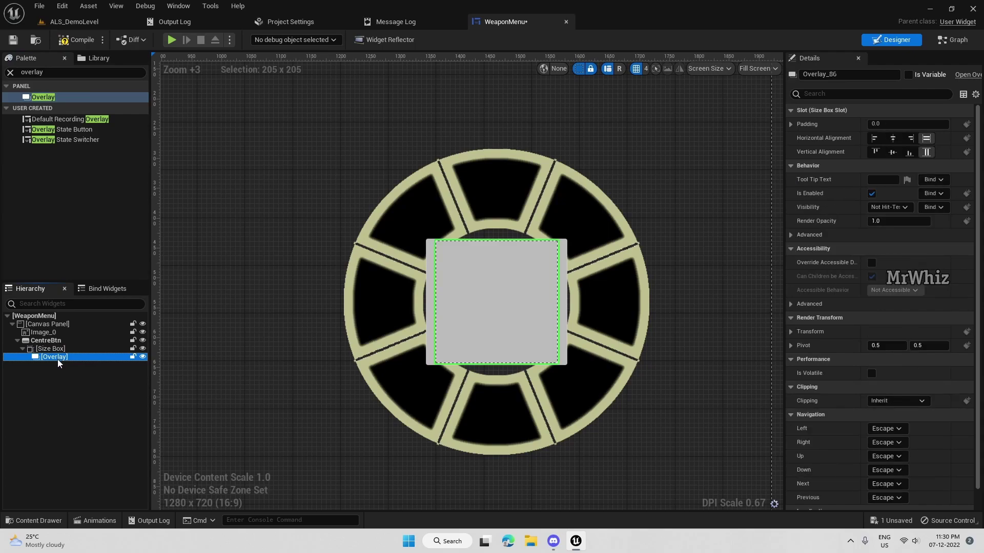
- Add an Image to the Overlay, name it CentreImg, and centre it both ways
{"action": "left_click", "coordinate": [31, 72]}
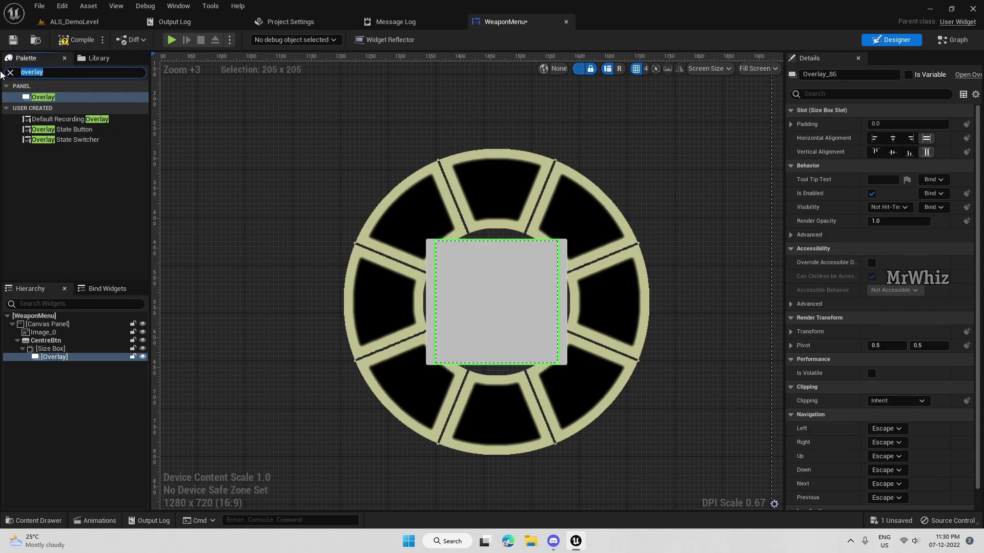
{"action": "type", "text": "image"}
{"action": "left_click_drag", "start_coordinate": [32, 98], "coordinate": [66, 356]}
{"action": "left_click", "coordinate": [69, 365]}
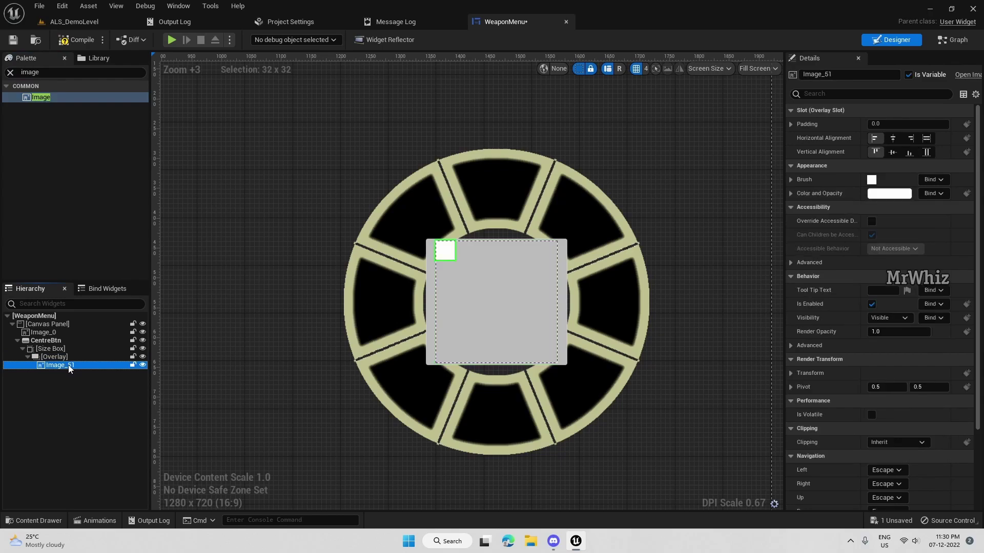
{"action": "left_click", "coordinate": [845, 75]}
{"action": "type", "text": "Centre"}
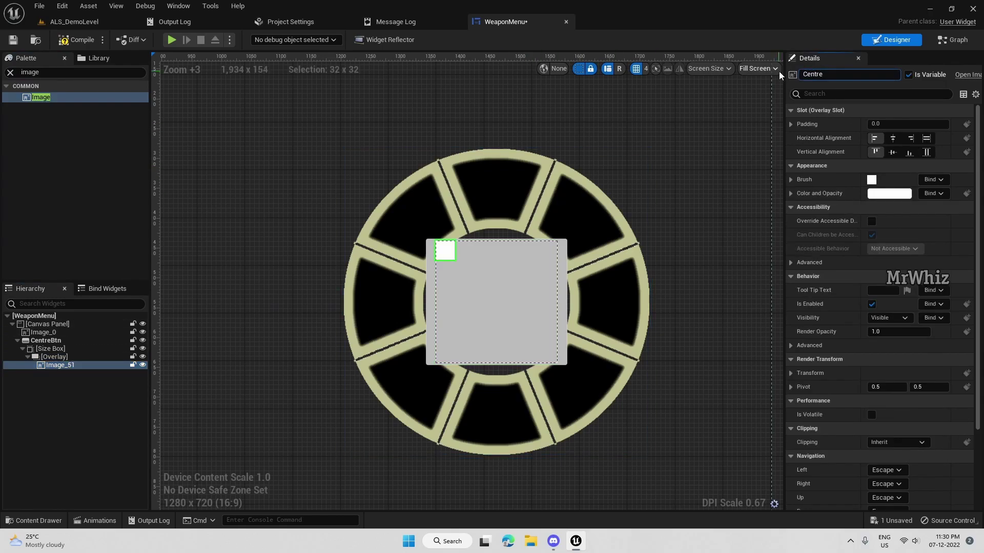
{"action": "type", "text": "Img"}
{"action": "key", "text": "Return"}
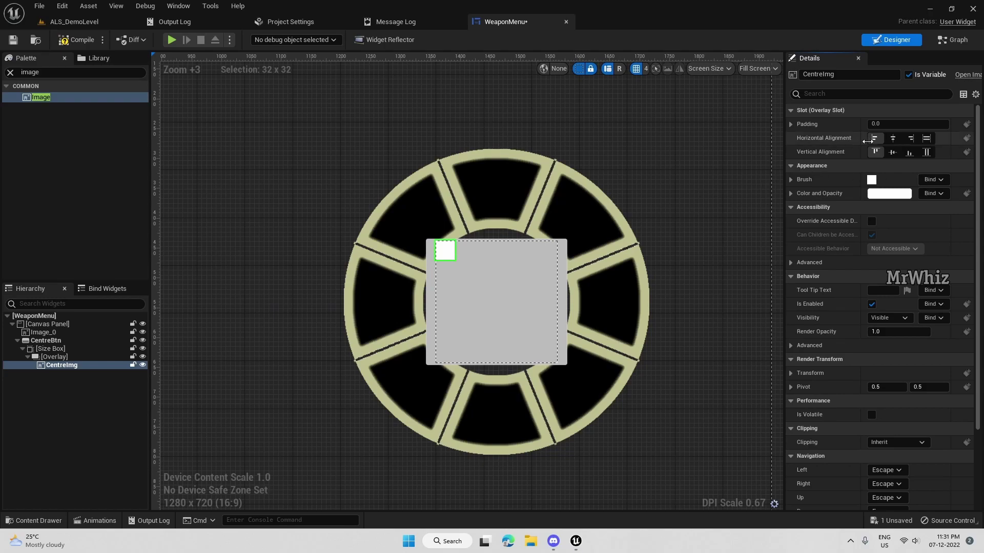
{"action": "left_click", "coordinate": [895, 140]}
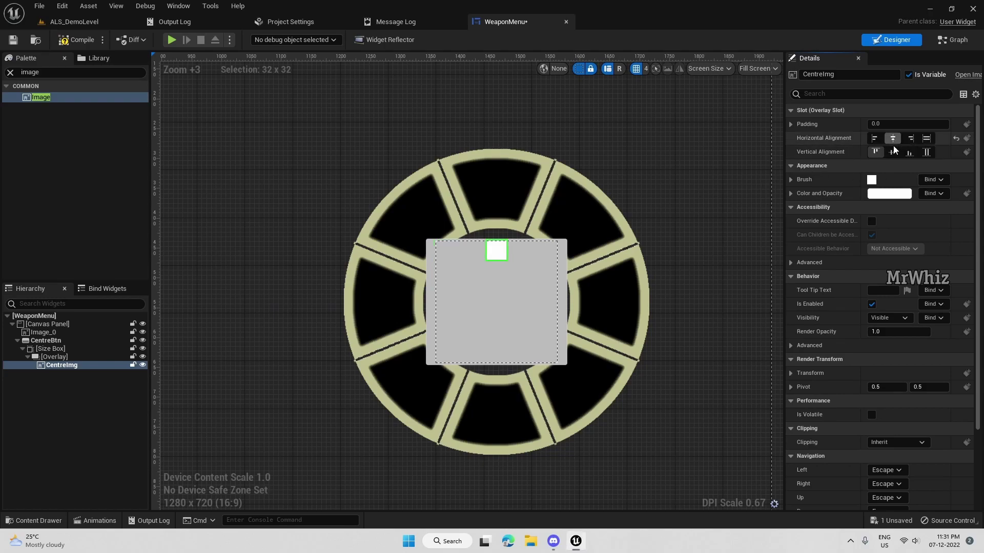
{"action": "left_click", "coordinate": [893, 151]}
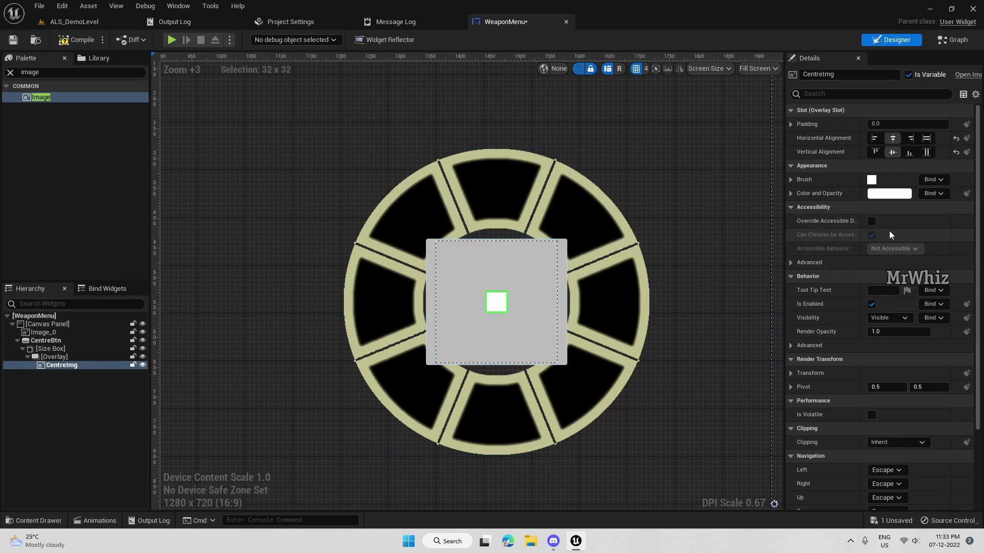
- Set CentreImg's brush image to the Fist texture
{"action": "left_click", "coordinate": [790, 179]}
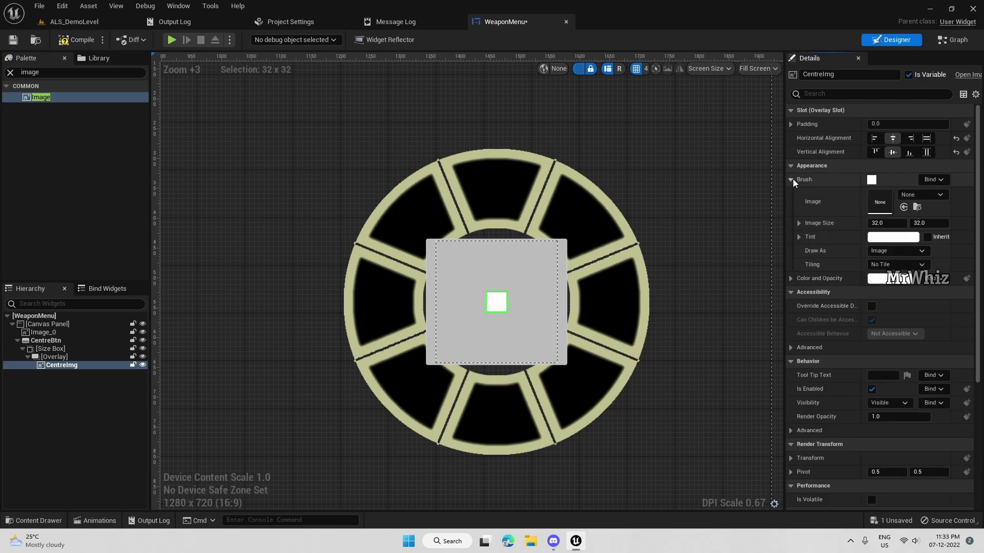
{"action": "left_click", "coordinate": [917, 198]}
{"action": "type", "text": "fist"}
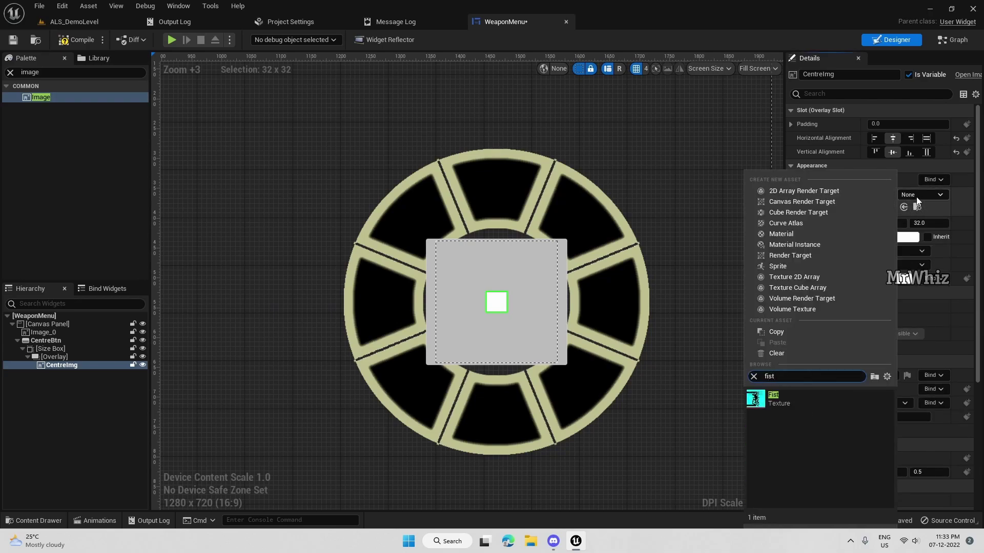
{"action": "left_click", "coordinate": [791, 400]}
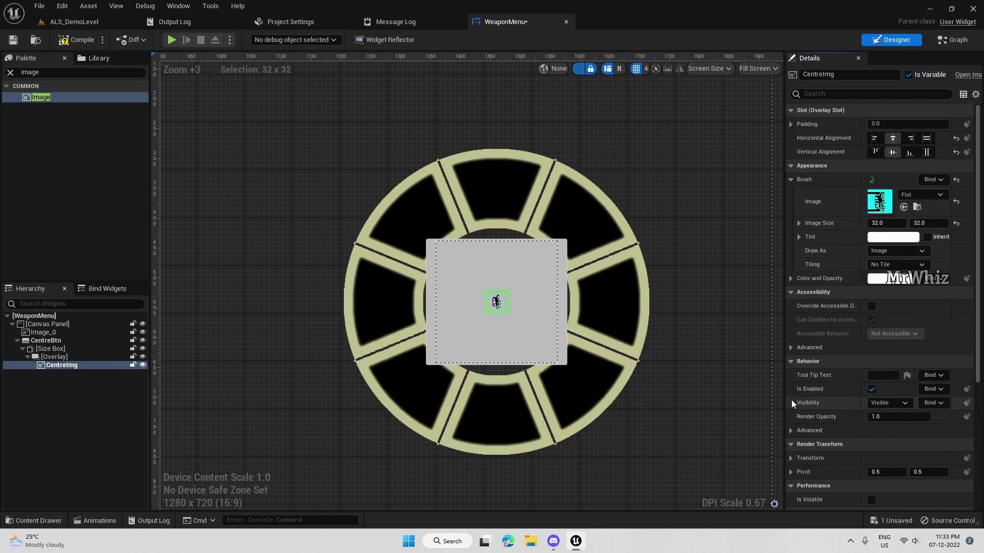
- Set CentreImg's Image Size to 150 × 45
{"action": "left_click", "coordinate": [887, 224]}
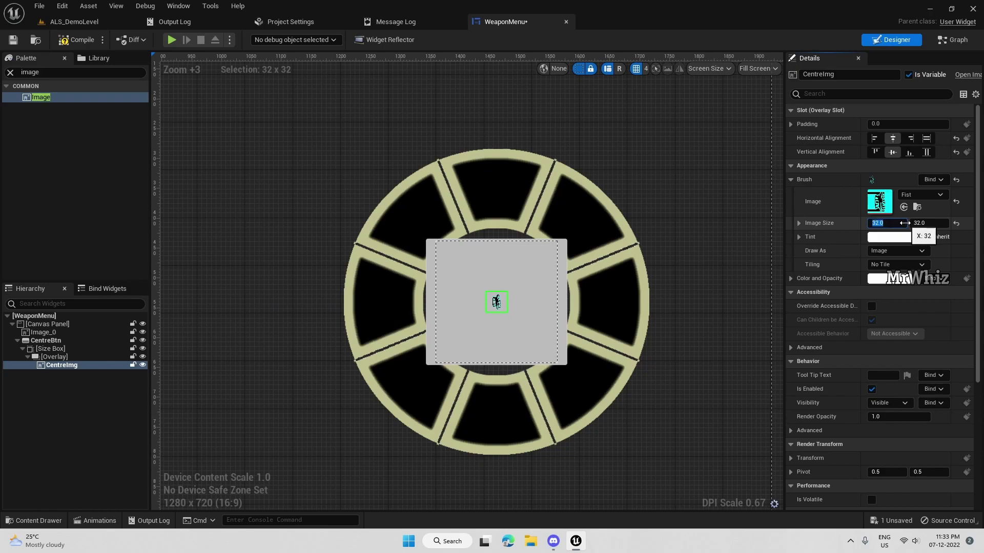
{"action": "type", "text": "150"}
{"action": "key", "text": "Tab"}
{"action": "type", "text": "345"}
{"action": "key", "text": "BackSpace"}
{"action": "key", "text": "BackSpace"}
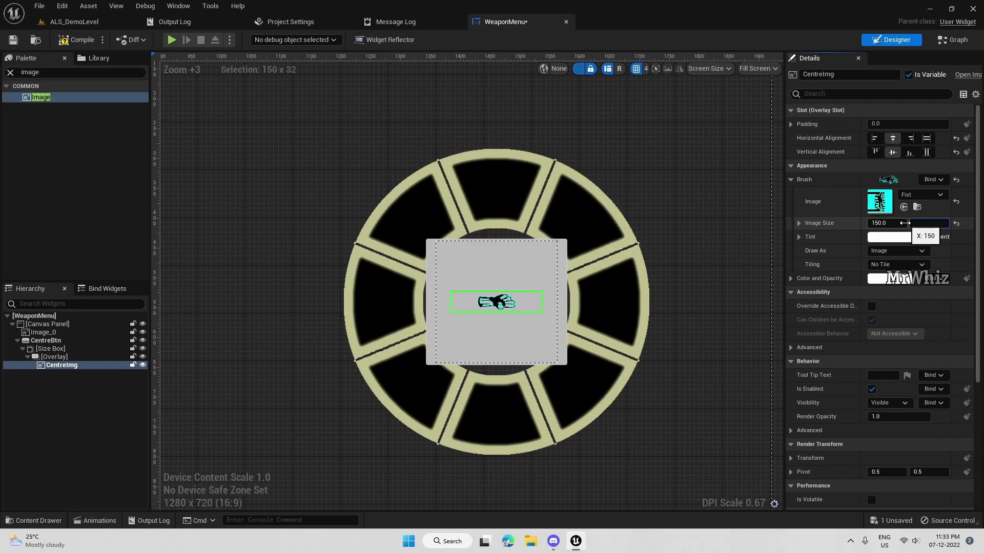
{"action": "type", "text": "5"}
{"action": "key", "text": "Return"}
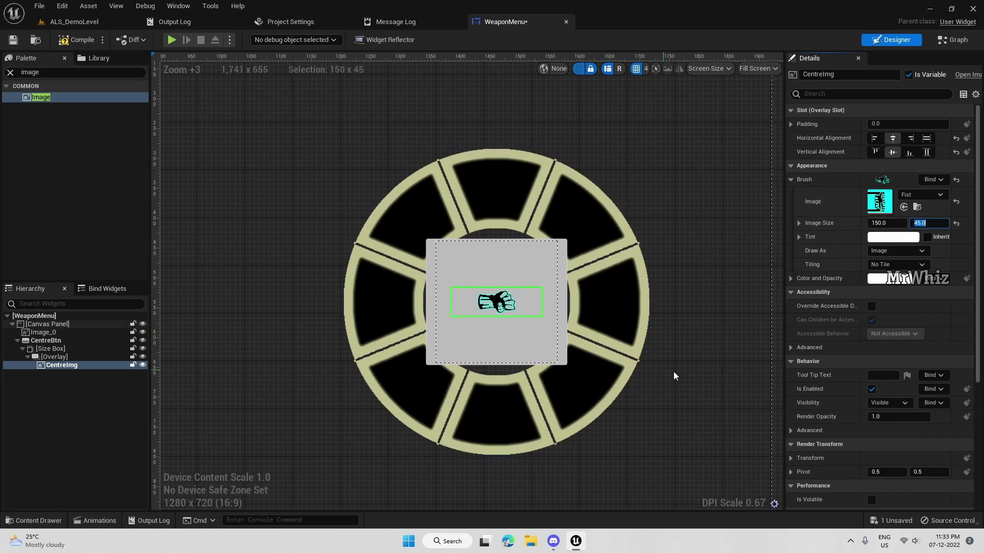
{"action": "left_click", "coordinate": [709, 365]}
- Give CentreBtn's Normal style the Centre texture
{"action": "left_click", "coordinate": [533, 328]}
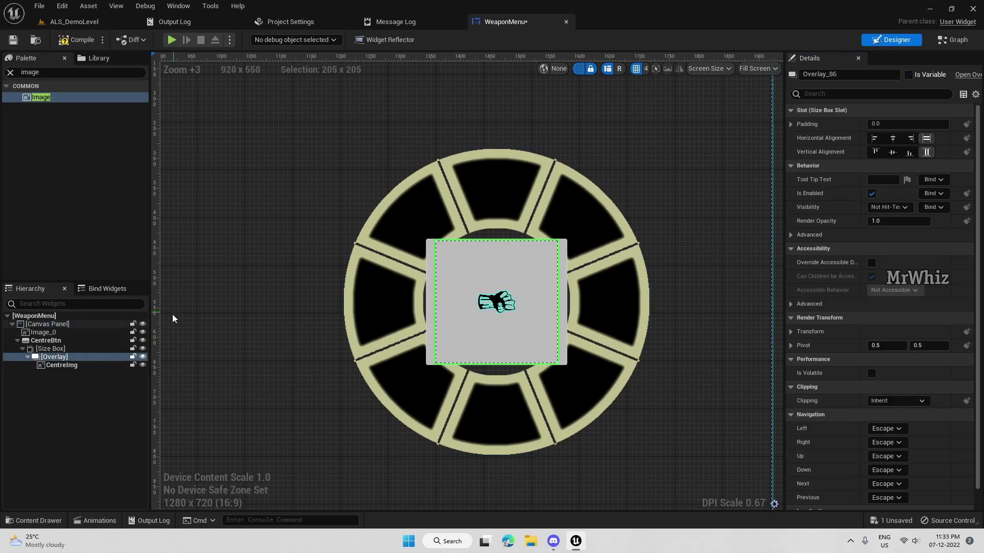
{"action": "left_click", "coordinate": [46, 340]}
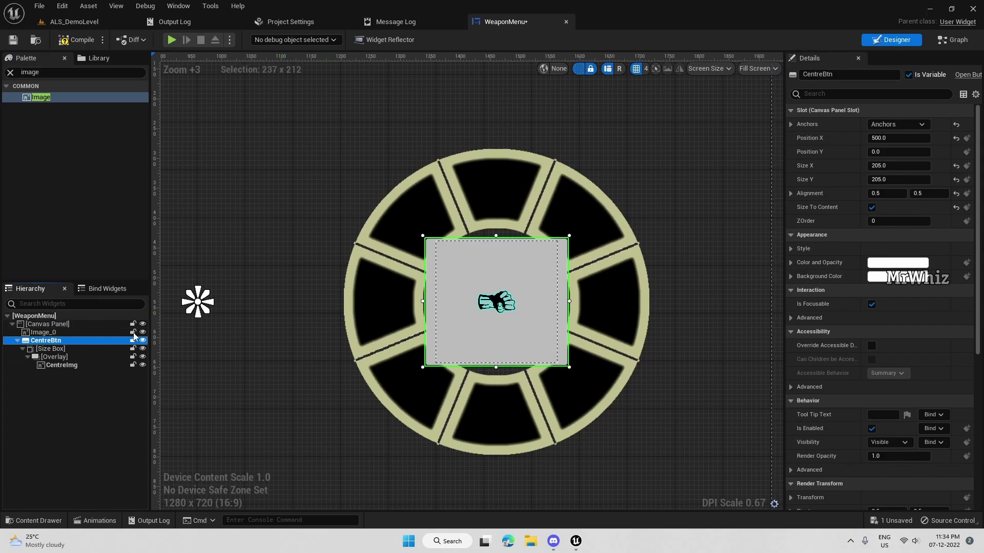
{"action": "left_click", "coordinate": [793, 251]}
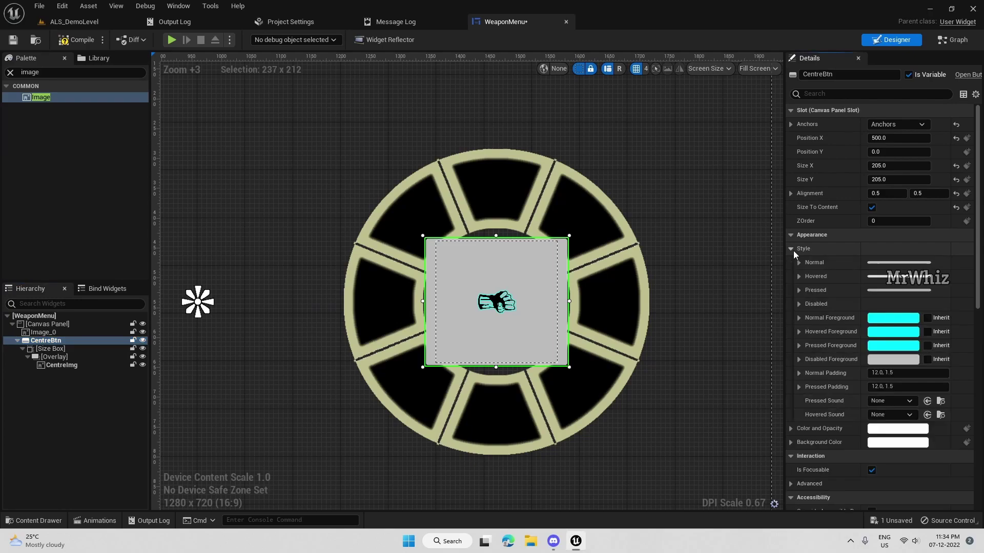
{"action": "scroll", "coordinate": [795, 251], "scroll_direction": "down", "scroll_amount": 1}
{"action": "left_click", "coordinate": [799, 250]}
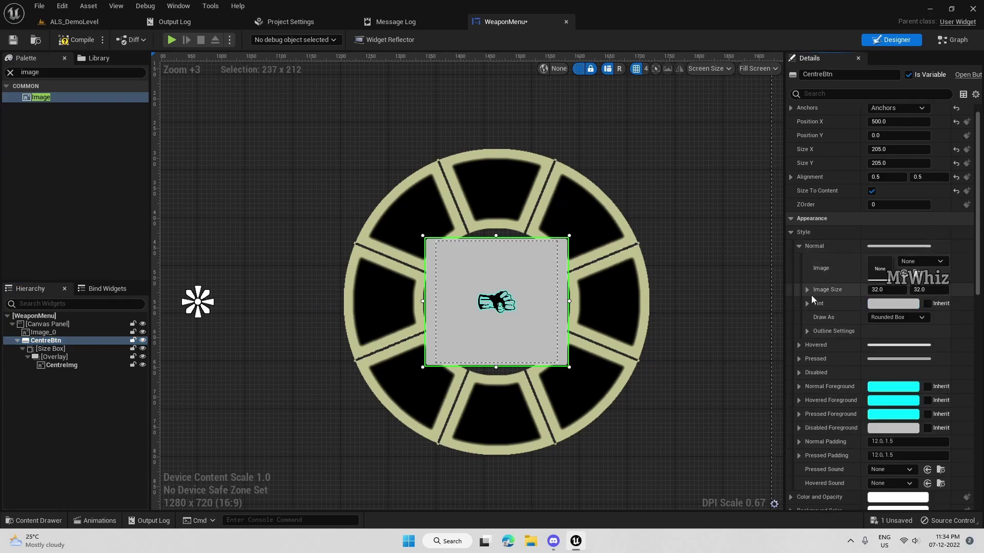
{"action": "scroll", "coordinate": [810, 302], "scroll_direction": "down", "scroll_amount": 2}
{"action": "left_click", "coordinate": [799, 312]}
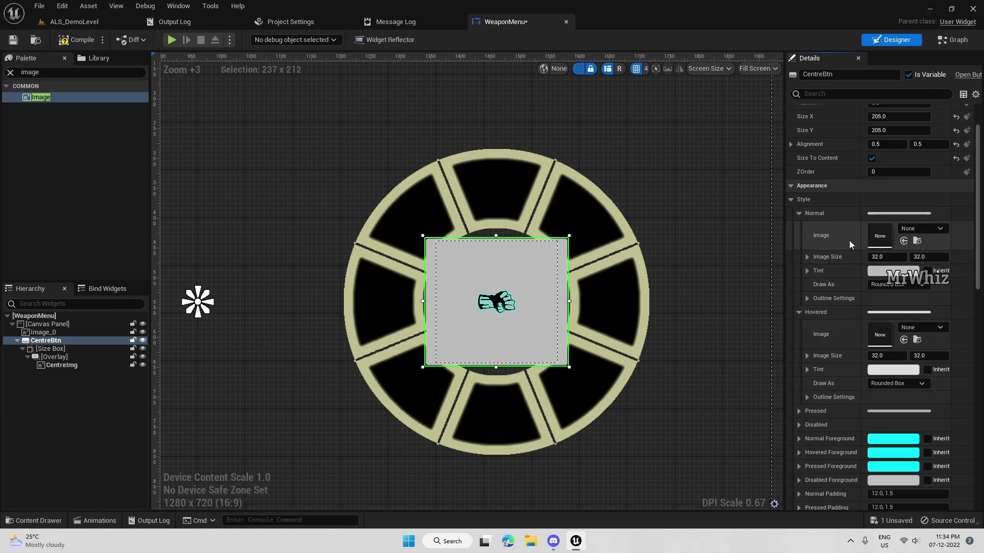
{"action": "left_click", "coordinate": [906, 229]}
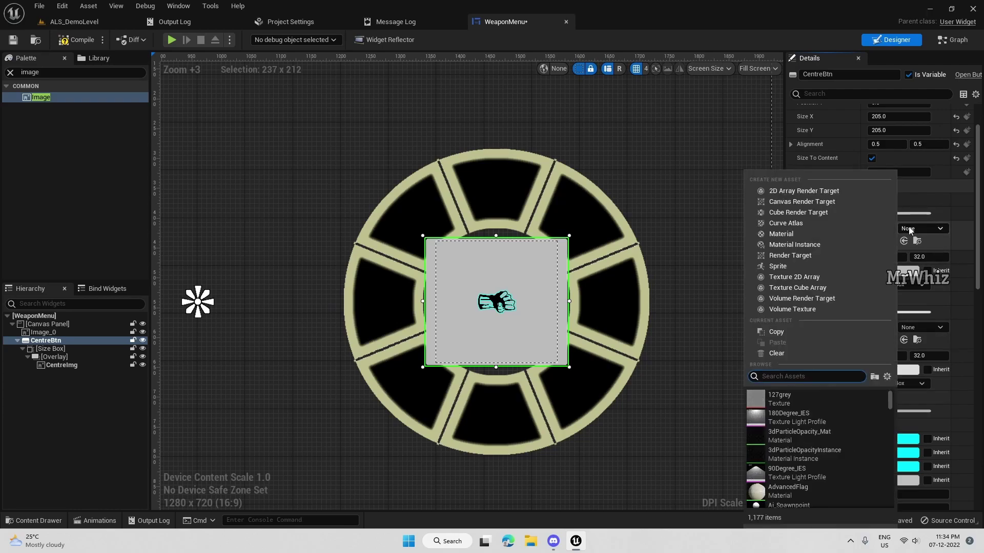
{"action": "type", "text": "cent"}
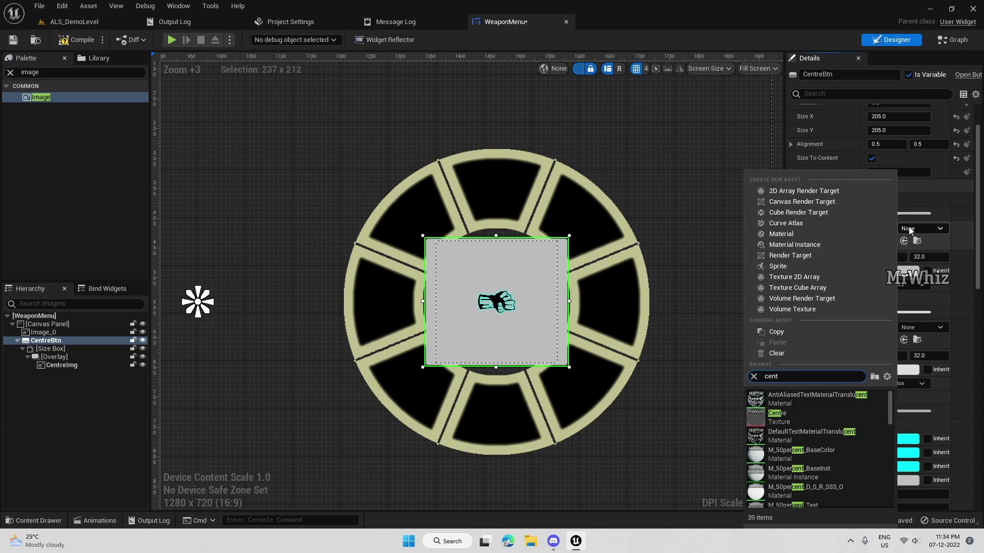
{"action": "type", "text": "re"}
{"action": "left_click", "coordinate": [776, 399]}
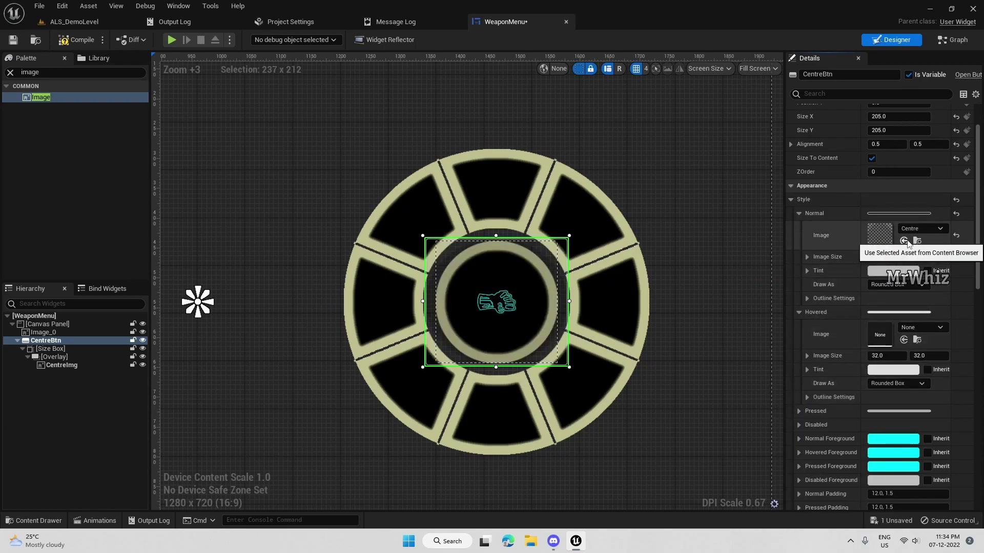
- Assign the Centre texture to CentreBtn's Hovered, Pressed and Disabled styles
{"action": "left_click", "coordinate": [917, 241]}
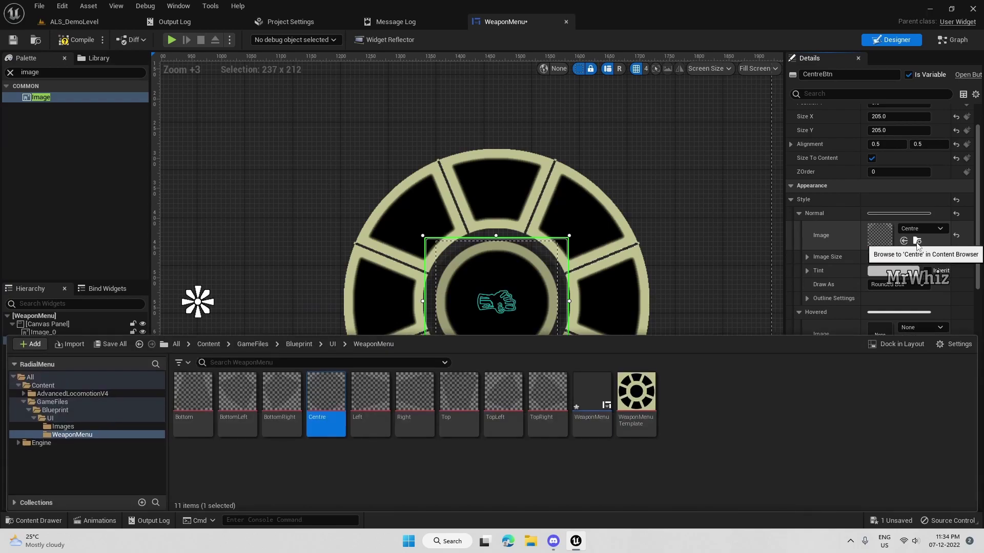
{"action": "scroll", "coordinate": [874, 253], "scroll_direction": "down", "scroll_amount": 5}
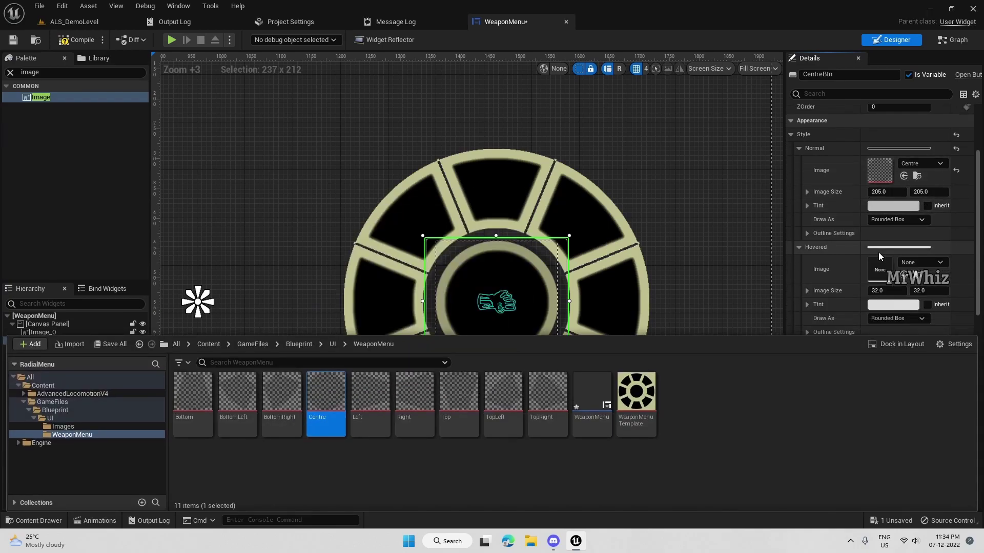
{"action": "left_click", "coordinate": [904, 241]}
{"action": "scroll", "coordinate": [861, 246], "scroll_direction": "down", "scroll_amount": 3}
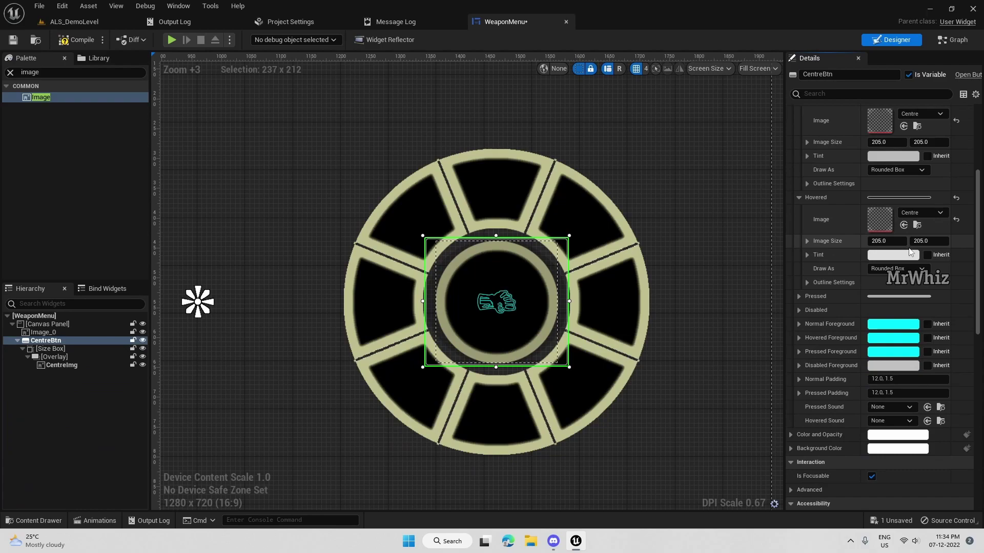
{"action": "left_click", "coordinate": [800, 263]}
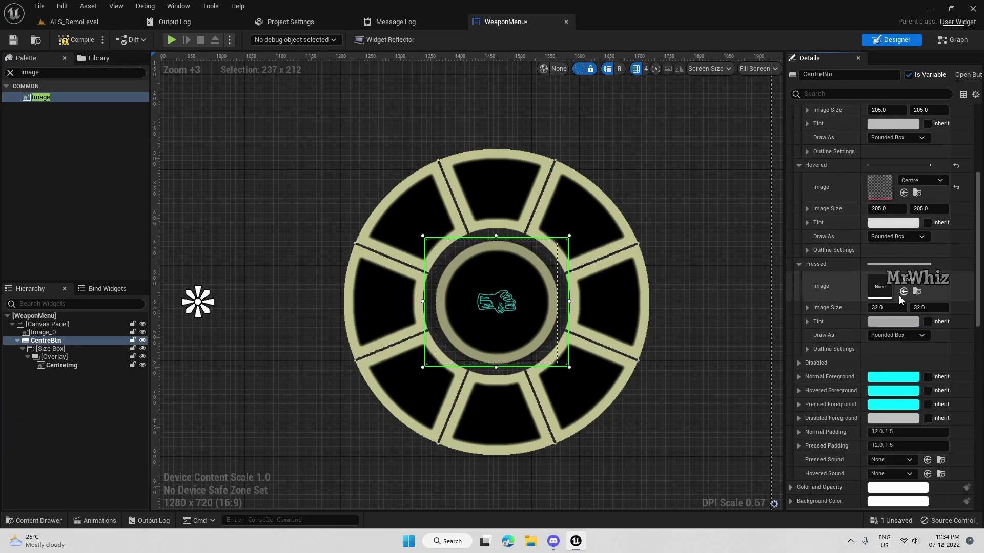
{"action": "scroll", "coordinate": [881, 305], "scroll_direction": "down", "scroll_amount": 2}
{"action": "left_click", "coordinate": [799, 329]}
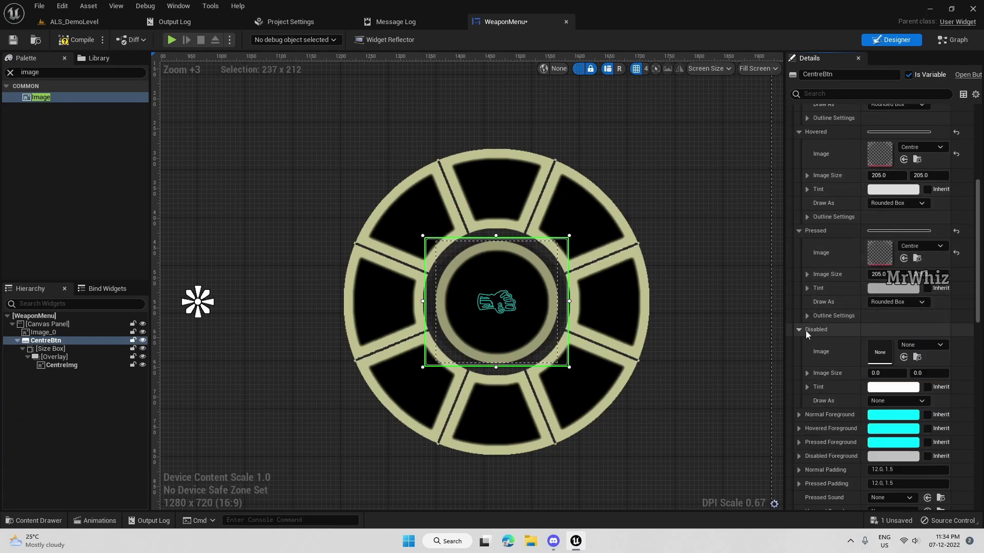
{"action": "left_click", "coordinate": [905, 357]}
{"action": "scroll", "coordinate": [905, 353], "scroll_direction": "up", "scroll_amount": 1}
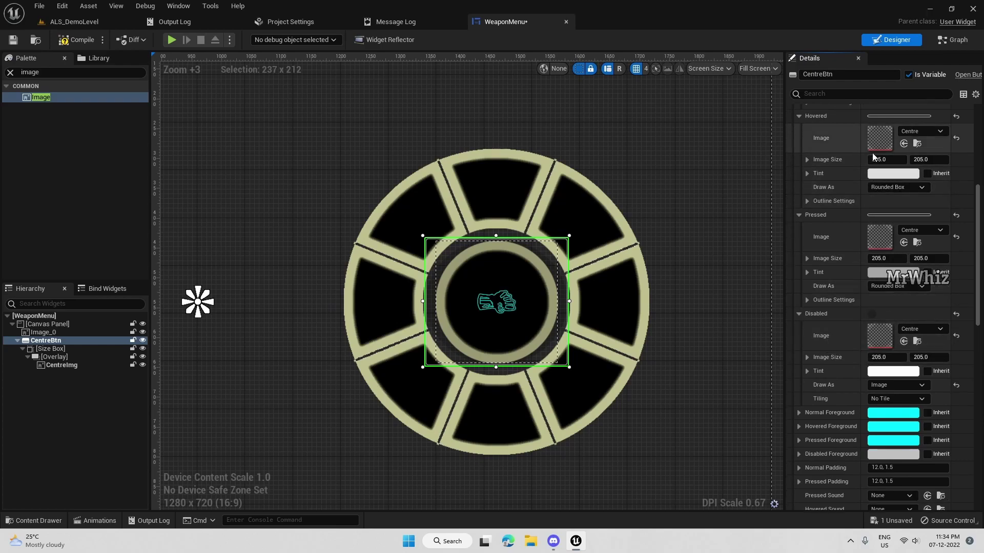
{"action": "scroll", "coordinate": [906, 243], "scroll_direction": "up", "scroll_amount": 4}
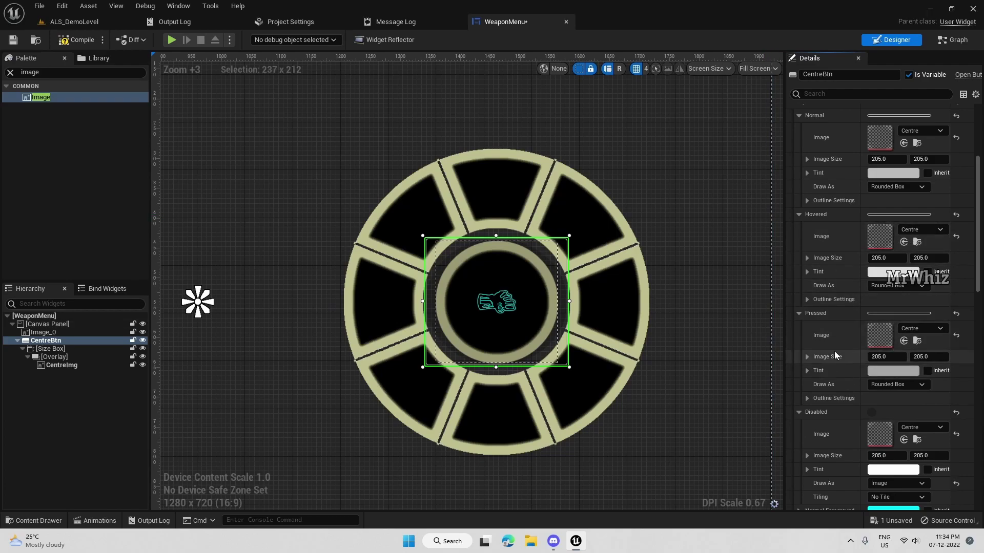
- Set Draw As to Image for CentreBtn's Normal and Hovered styles
{"action": "scroll", "coordinate": [841, 358], "scroll_direction": "down", "scroll_amount": 3}
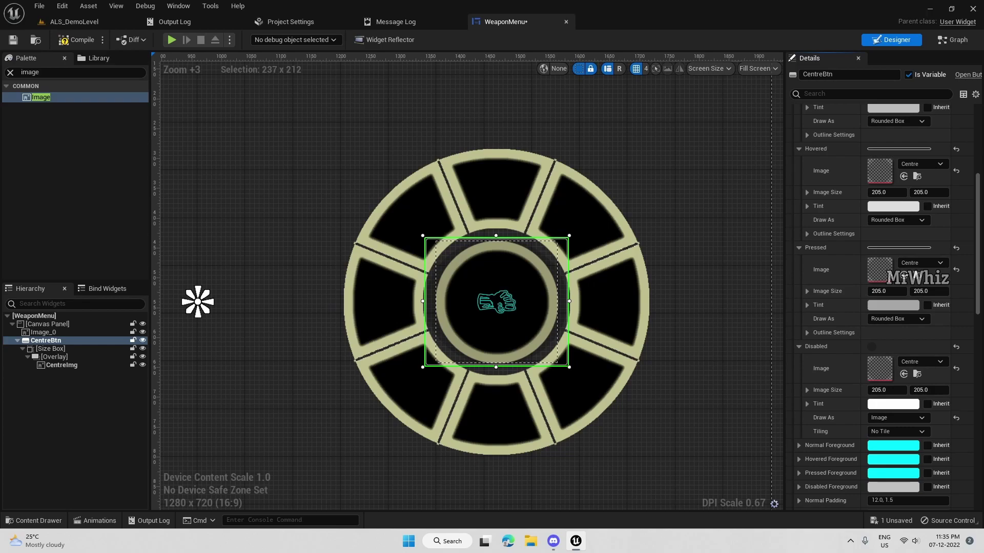
{"action": "scroll", "coordinate": [891, 308], "scroll_direction": "up", "scroll_amount": 10}
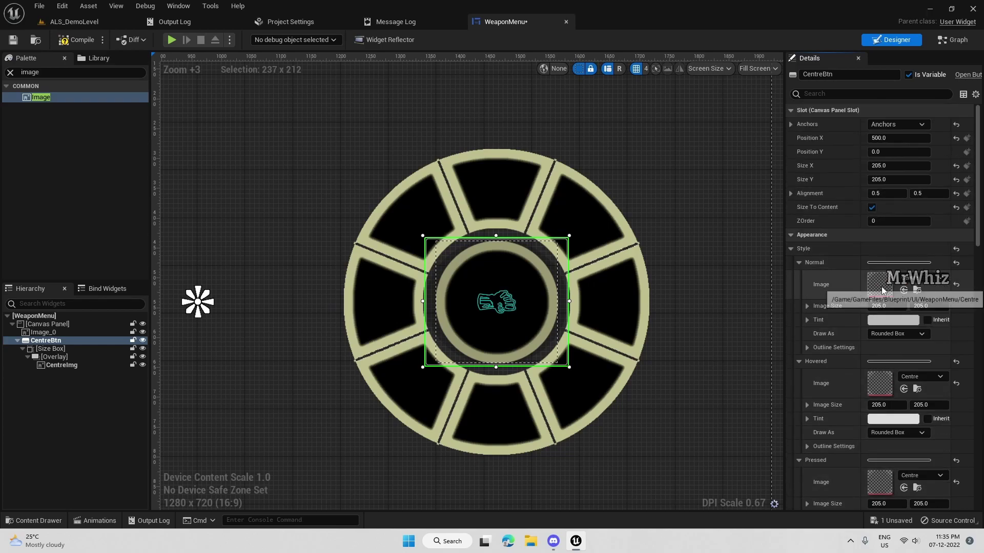
{"action": "scroll", "coordinate": [891, 314], "scroll_direction": "down", "scroll_amount": 1}
{"action": "left_click", "coordinate": [896, 318]}
{"action": "left_click", "coordinate": [894, 351]}
{"action": "scroll", "coordinate": [898, 351], "scroll_direction": "down", "scroll_amount": 3}
{"action": "scroll", "coordinate": [898, 351], "scroll_direction": "down", "scroll_amount": 3}
{"action": "left_click", "coordinate": [896, 285]}
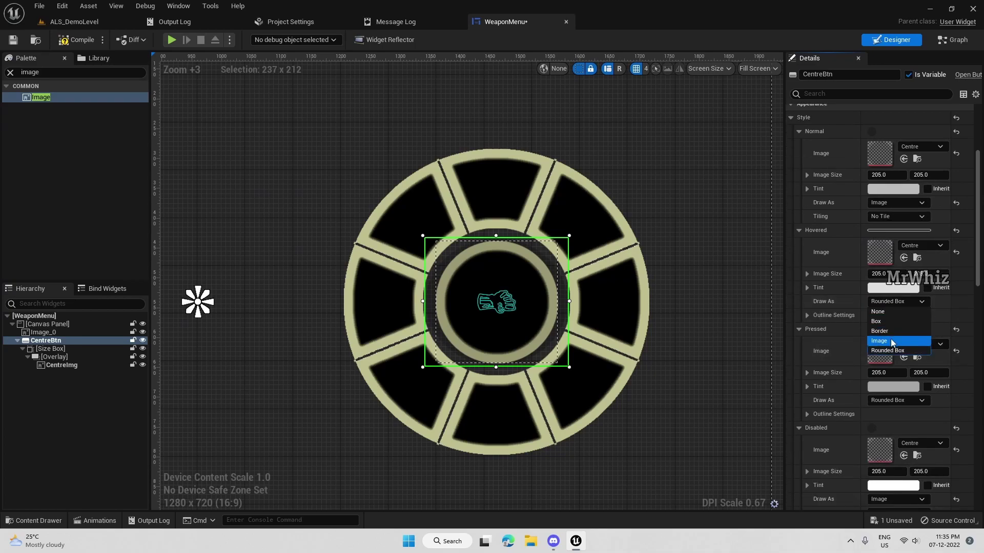
{"action": "left_click", "coordinate": [893, 340]}
- Set Draw As to Image for CentreBtn's Pressed and Disabled styles
{"action": "scroll", "coordinate": [891, 342], "scroll_direction": "down", "scroll_amount": 2}
{"action": "left_click", "coordinate": [896, 335]}
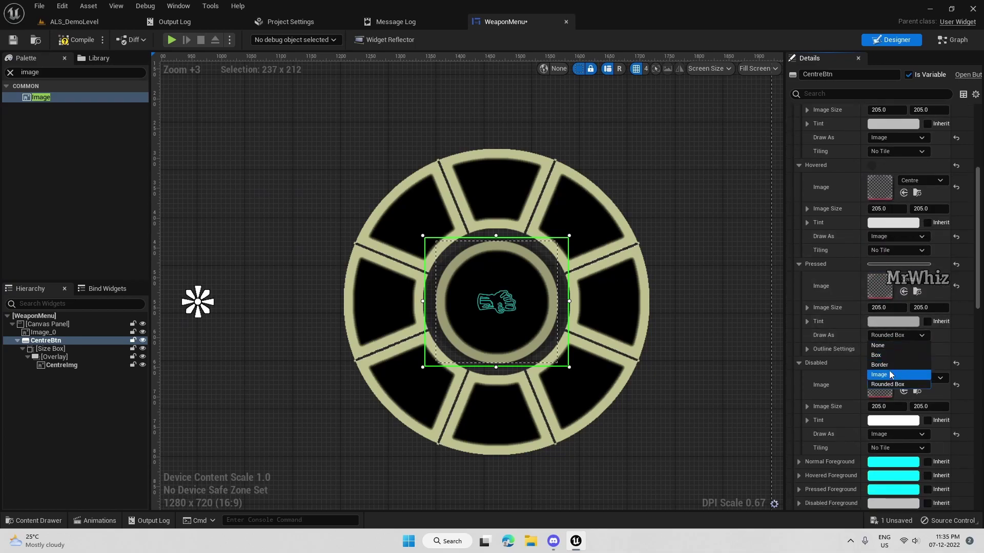
{"action": "left_click", "coordinate": [892, 371]}
{"action": "scroll", "coordinate": [892, 377], "scroll_direction": "down", "scroll_amount": 1}
{"action": "scroll", "coordinate": [890, 377], "scroll_direction": "down", "scroll_amount": 1}
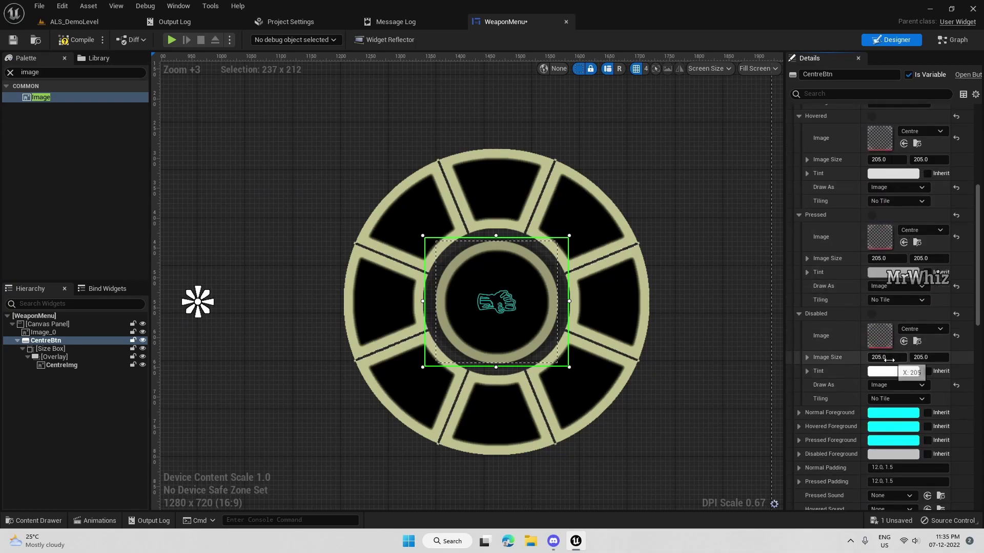
{"action": "left_click", "coordinate": [887, 385]}
{"action": "left_click", "coordinate": [893, 424]}
{"action": "scroll", "coordinate": [858, 376], "scroll_direction": "up", "scroll_amount": 1}
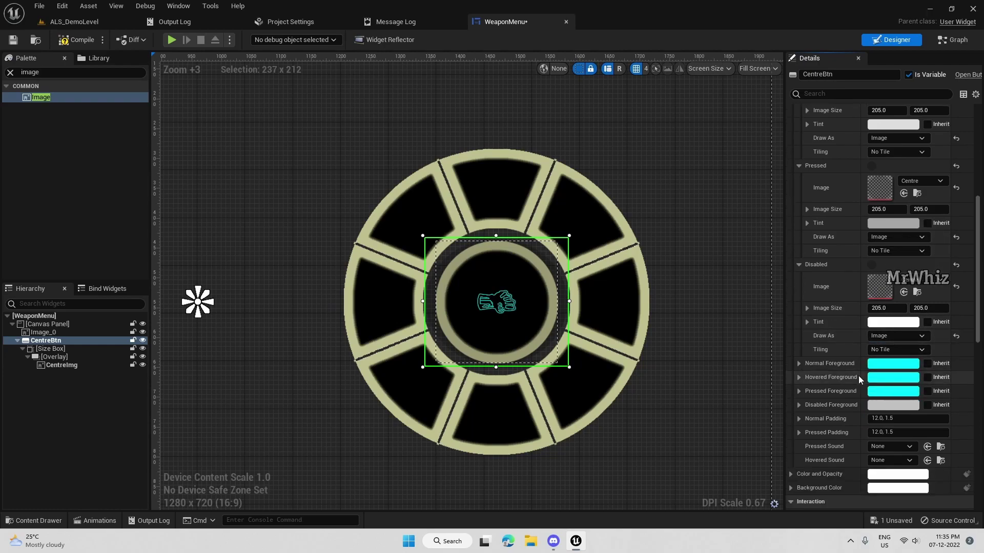
{"action": "scroll", "coordinate": [859, 376], "scroll_direction": "up", "scroll_amount": 7}
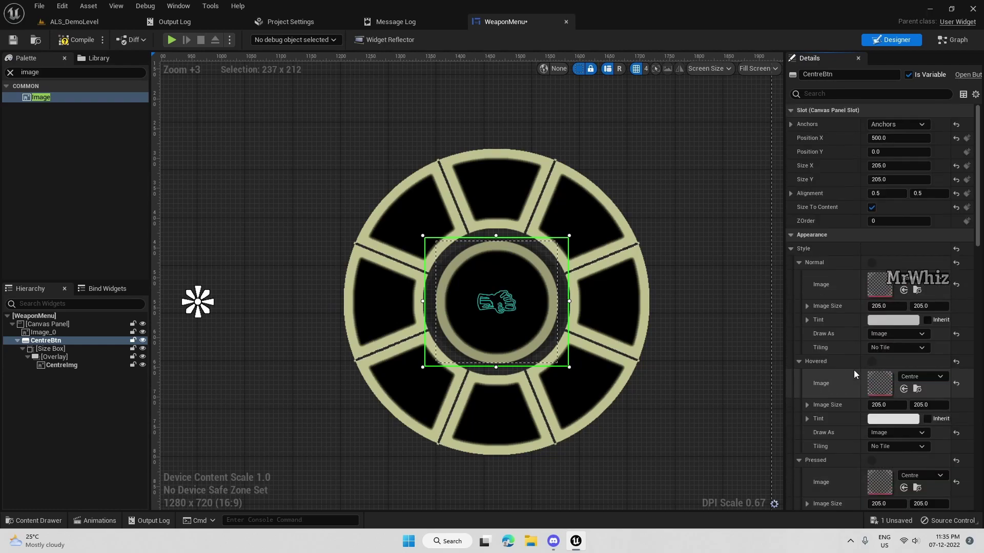
{"action": "left_click", "coordinate": [699, 414]}
{"action": "left_click", "coordinate": [493, 321]}
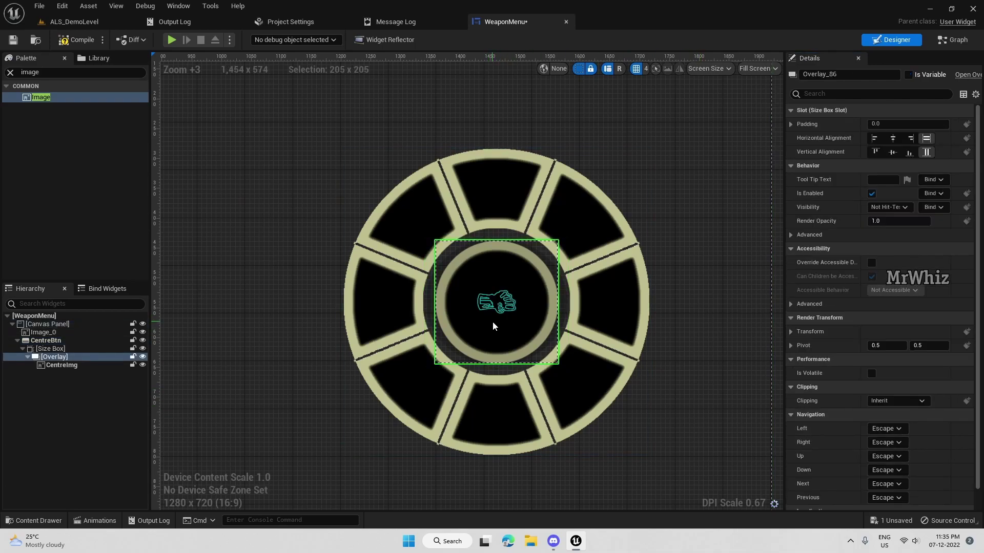
{"action": "left_click", "coordinate": [56, 367]}
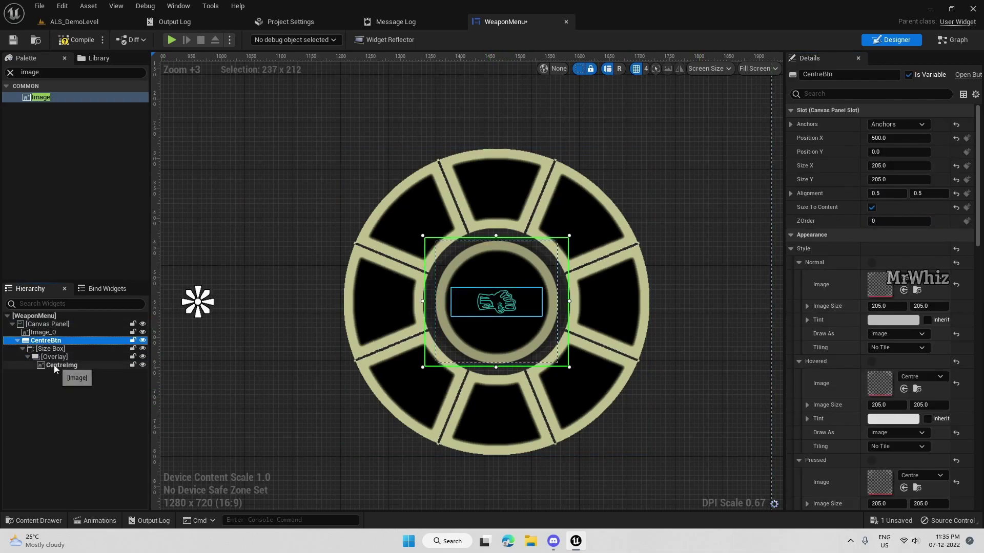
{"action": "left_click", "coordinate": [46, 340]}
{"action": "left_click", "coordinate": [95, 367]}
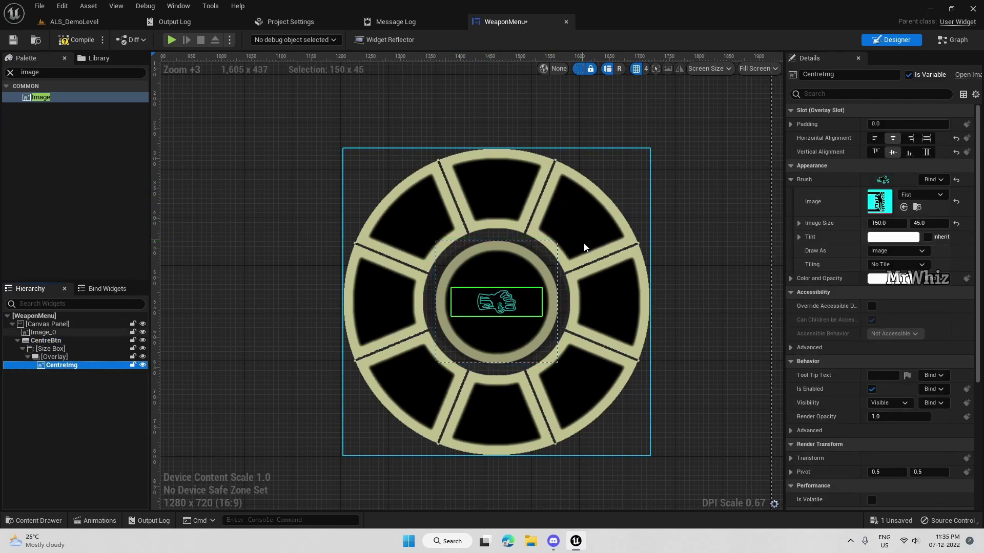
{"action": "left_click", "coordinate": [501, 213]}
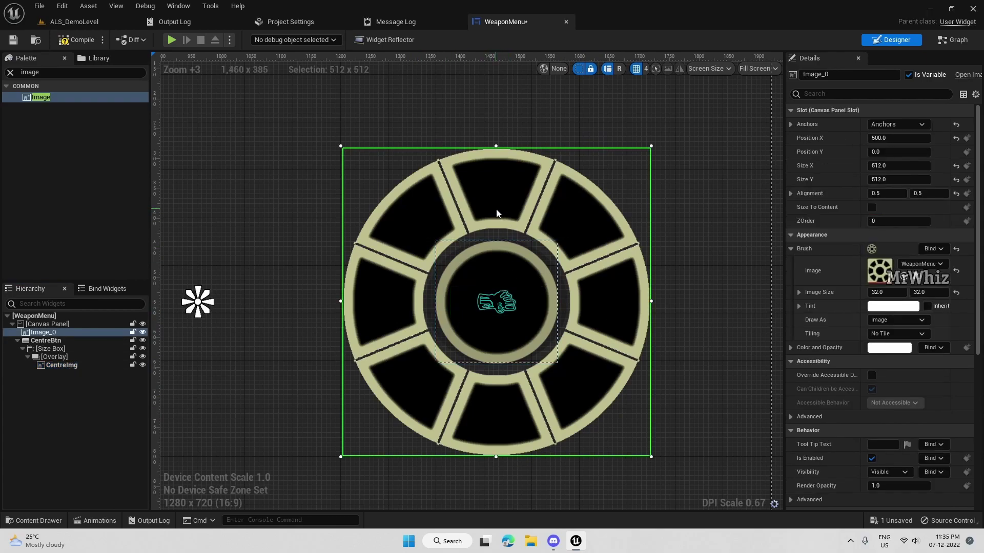
{"action": "left_click", "coordinate": [751, 330]}
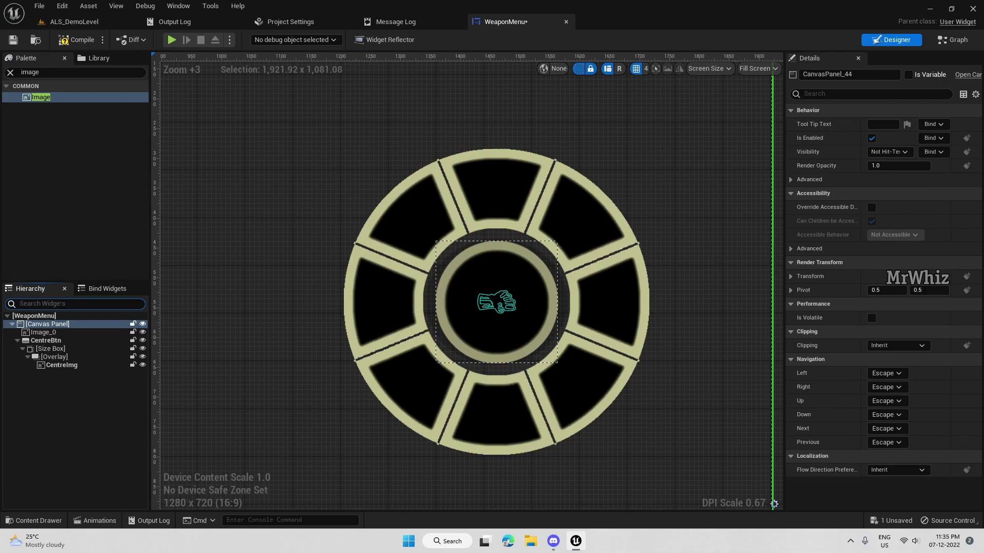
- Drag a second Button directly under the Canvas Panel and rename it TopBtn
{"action": "type", "text": "button"}
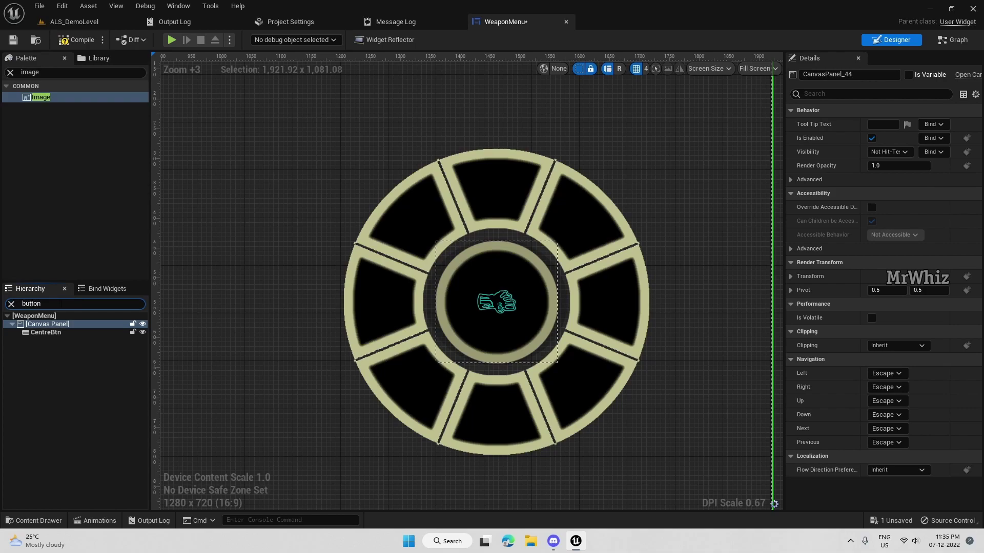
{"action": "key", "text": "BackSpace"}
{"action": "key", "text": "BackSpace"}
{"action": "key", "text": "BackSpace"}
{"action": "key", "text": "BackSpace"}
{"action": "key", "text": "BackSpace"}
{"action": "key", "text": "BackSpace"}
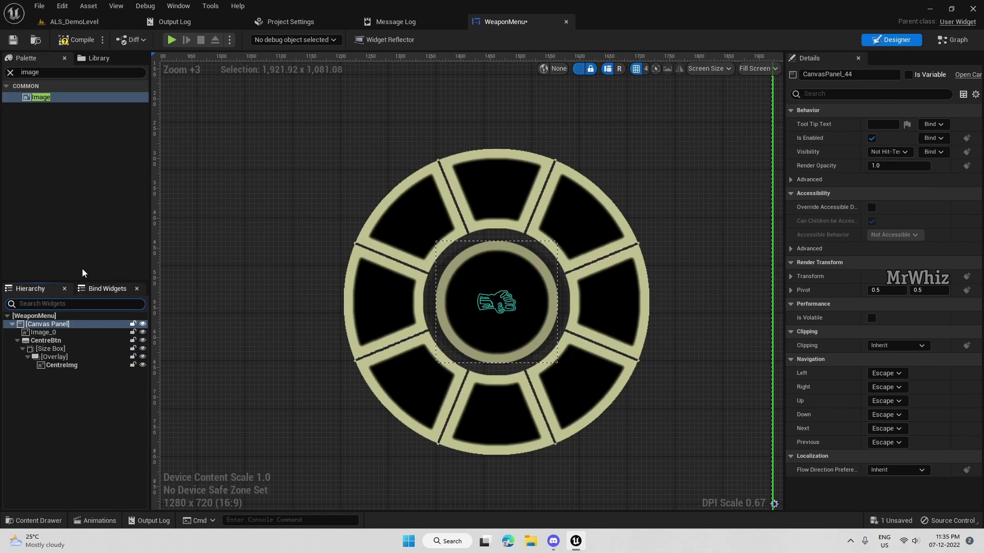
{"action": "left_click", "coordinate": [72, 72]}
{"action": "type", "text": "button"}
{"action": "left_click_drag", "start_coordinate": [58, 97], "coordinate": [41, 324]}
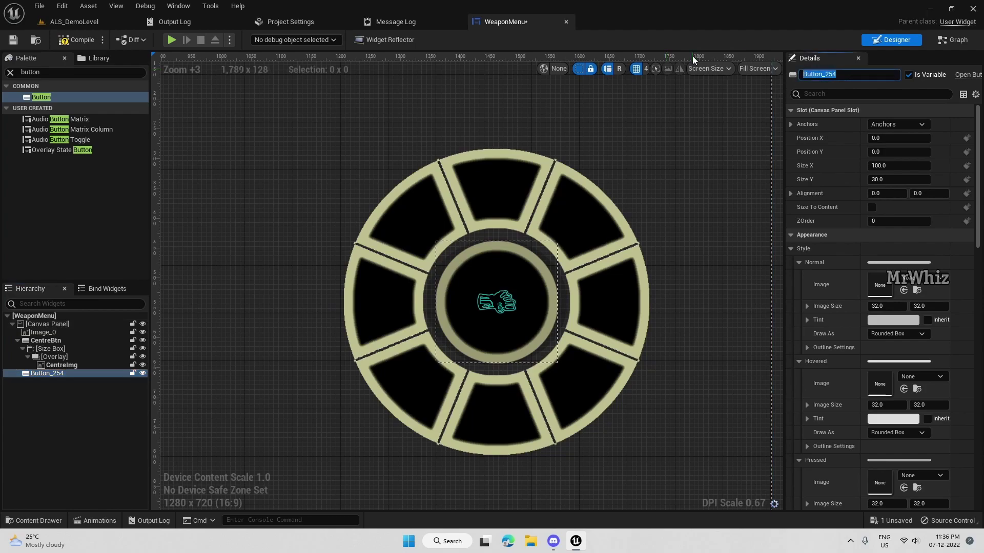
{"action": "type", "text": "TopBtn"}
{"action": "key", "text": "Return"}
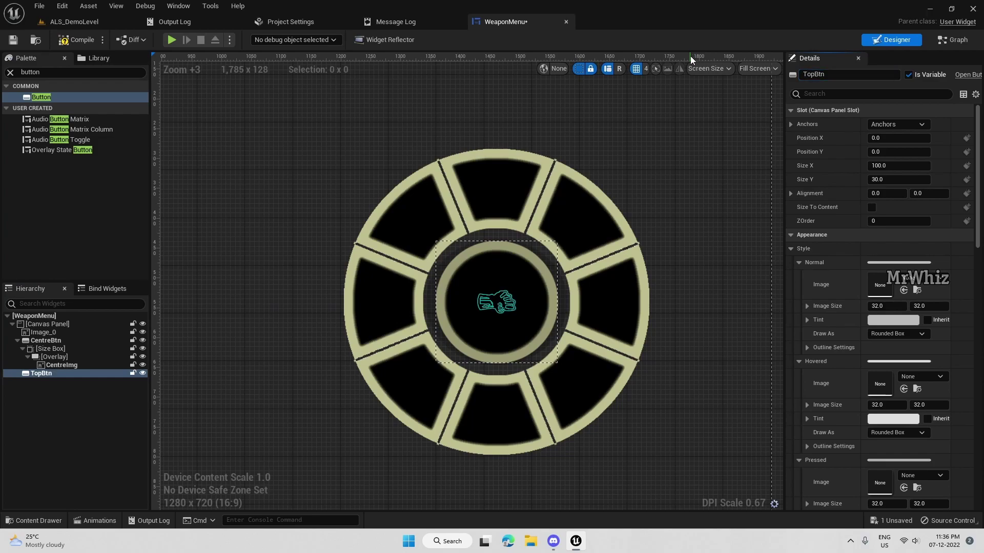
- Anchor TopBtn to the canvas centre at Position X 500, Y 0
{"action": "left_click", "coordinate": [921, 126]}
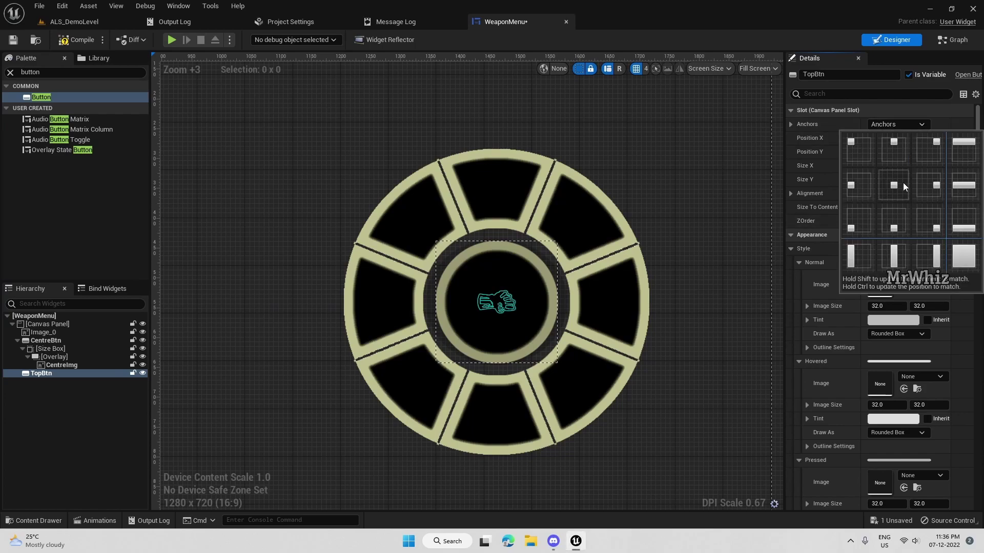
{"action": "left_click", "coordinate": [894, 148]}
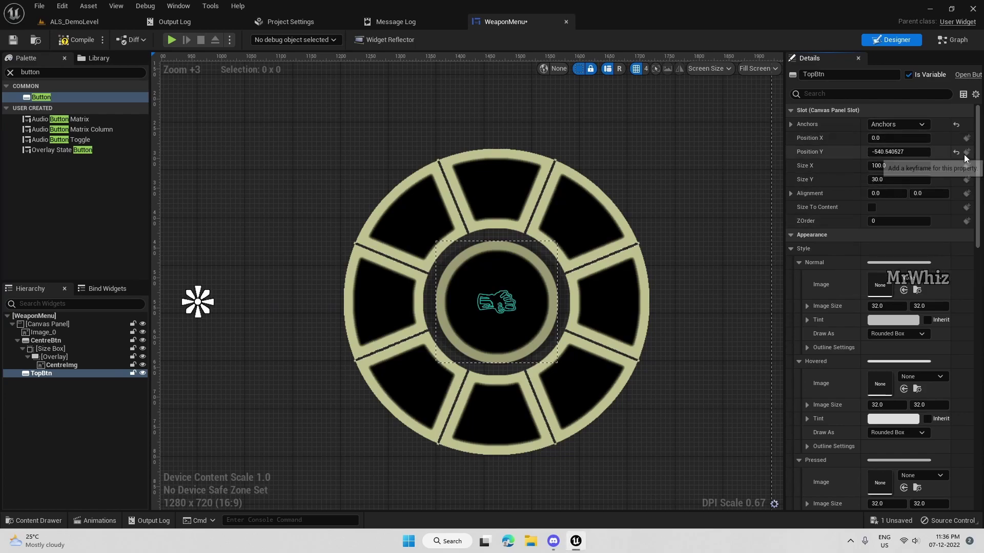
{"action": "left_click", "coordinate": [956, 153]}
{"action": "left_click", "coordinate": [907, 138]}
{"action": "type", "text": "5"}
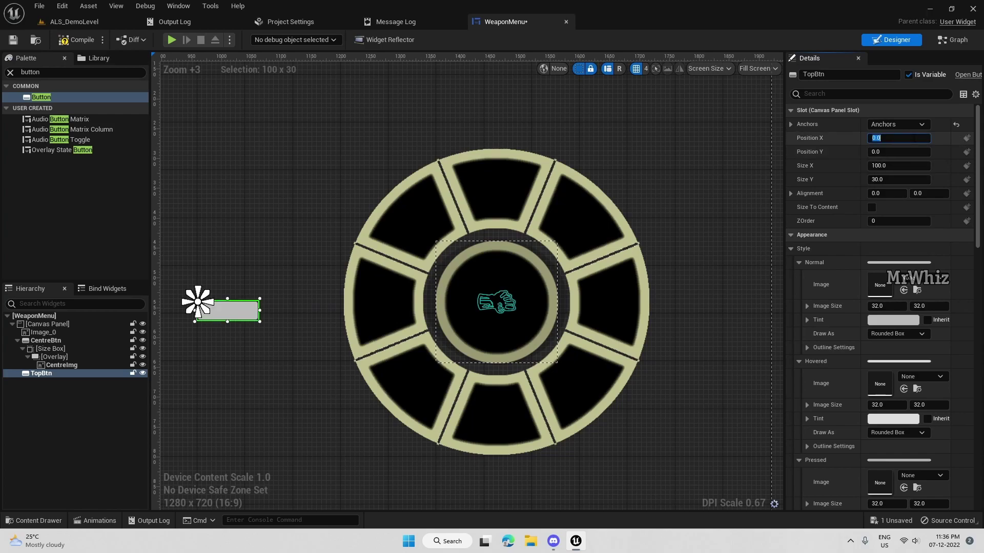
{"action": "type", "text": "00"}
{"action": "key", "text": "Tab"}
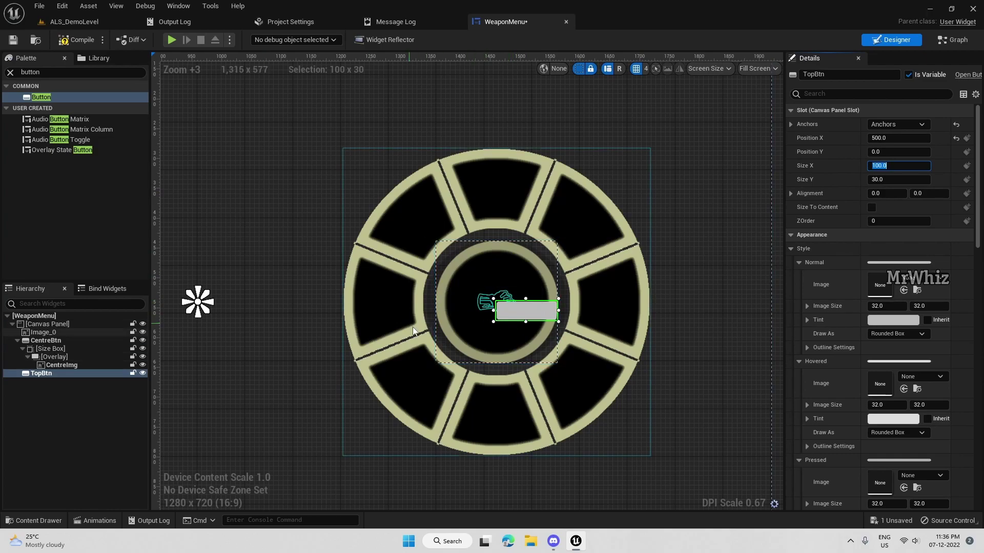
- Check the Top texture among the project's content assets in the level editor
{"action": "left_click", "coordinate": [98, 21]}
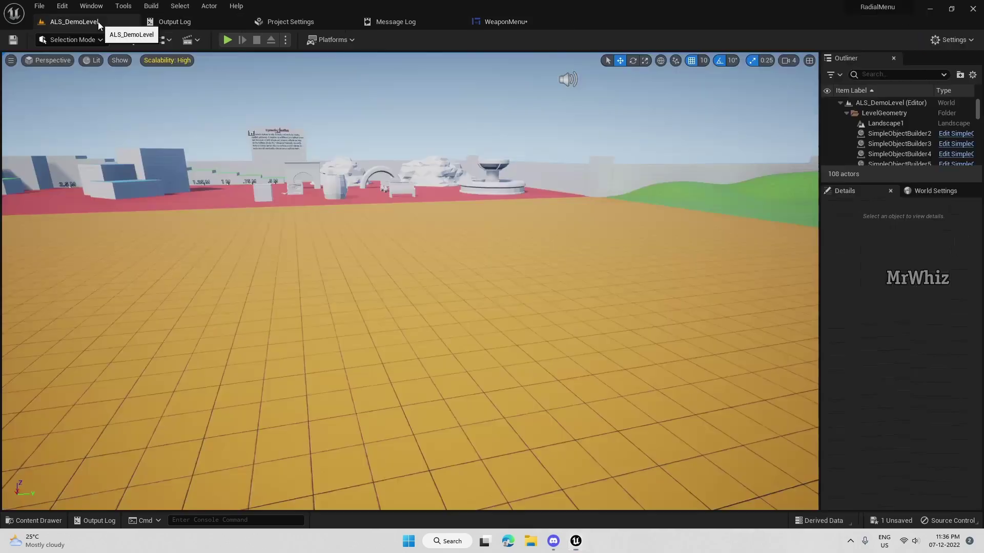
{"action": "left_click", "coordinate": [33, 521]}
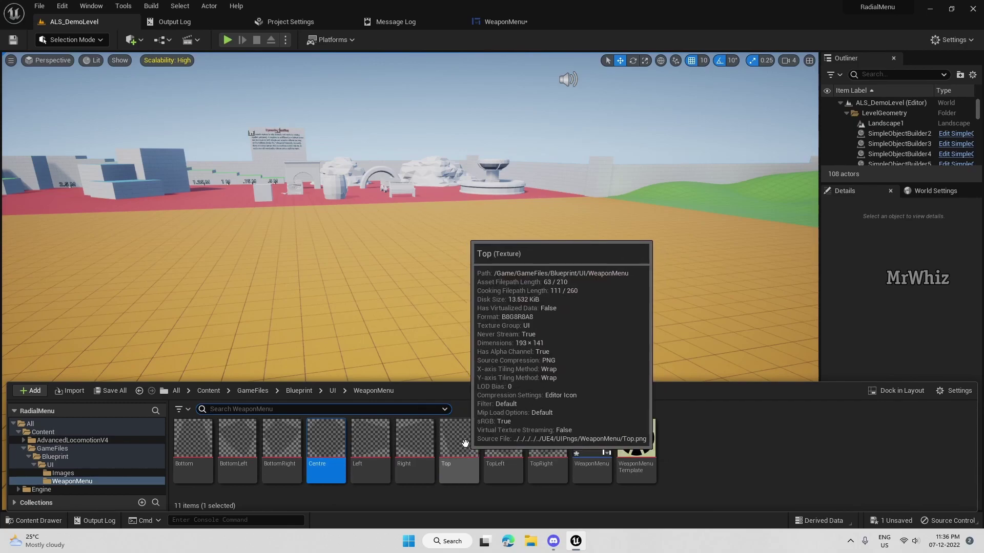
{"action": "left_click", "coordinate": [507, 22]}
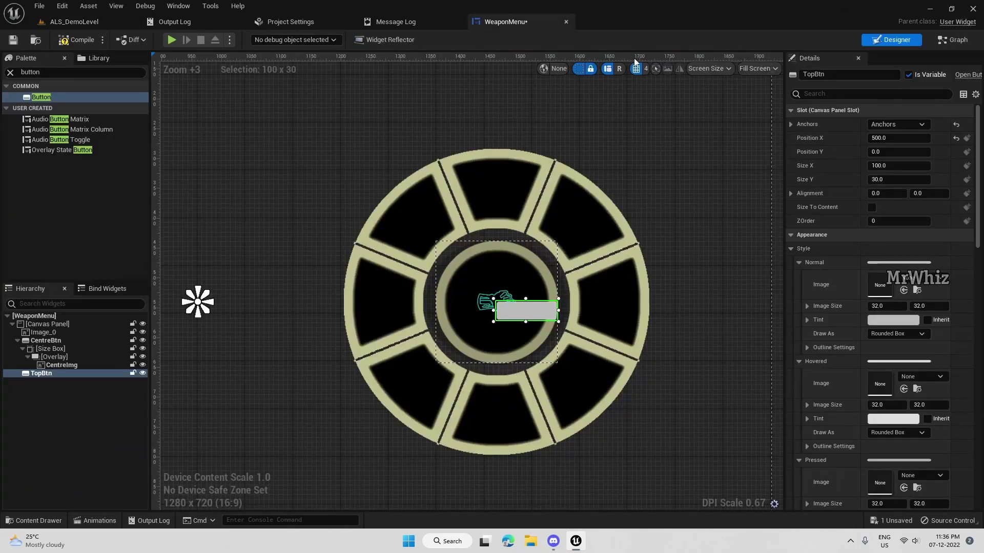
- Set TopBtn to 193 × 141, alignment 0.5 / 1.8, with Size To Content ticked
{"action": "left_click", "coordinate": [899, 165]}
{"action": "type", "text": "193"}
{"action": "key", "text": "Tab"}
{"action": "type", "text": "1"}
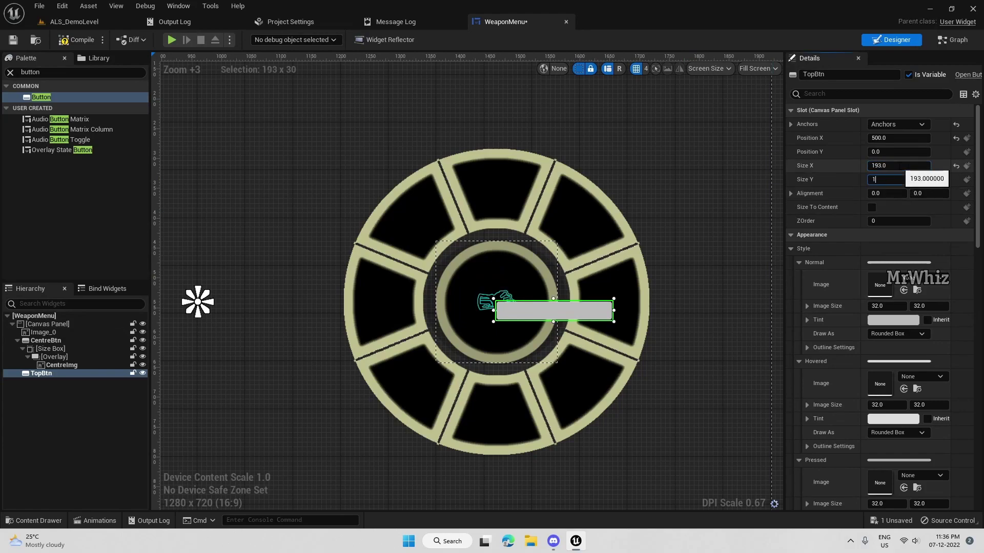
{"action": "type", "text": "41"}
{"action": "key", "text": "Tab"}
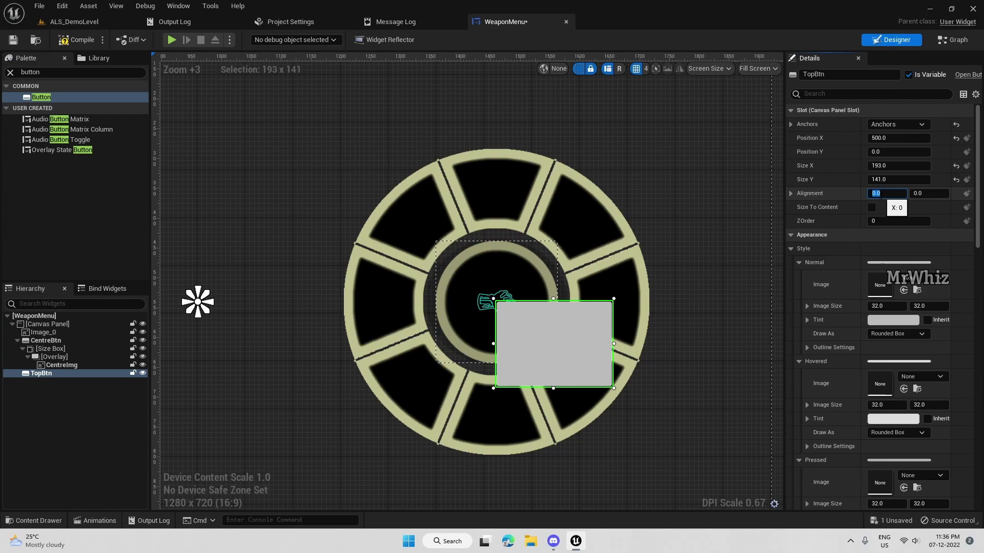
{"action": "type", "text": "0"}
{"action": "key", "text": "Tab"}
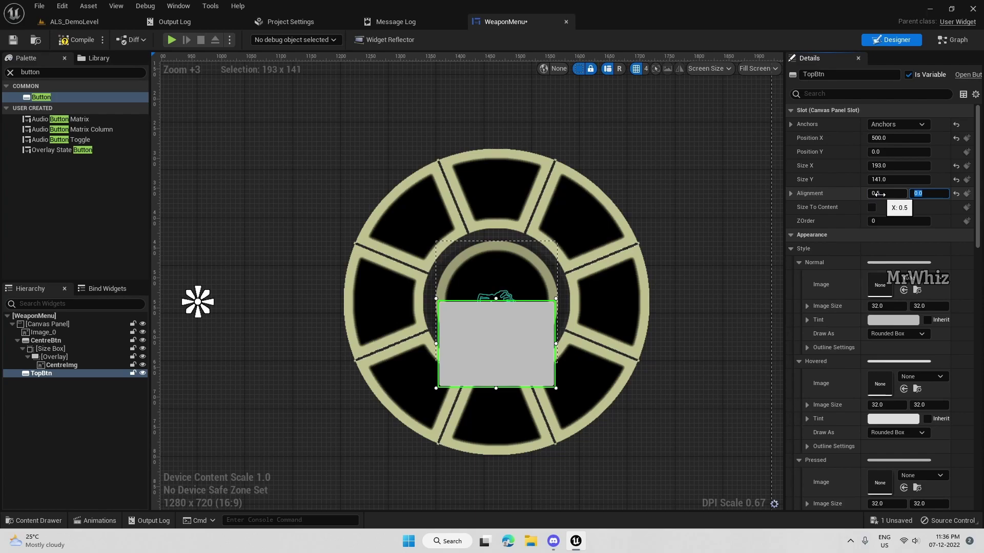
{"action": "type", "text": "1.8"}
{"action": "key", "text": "Tab"}
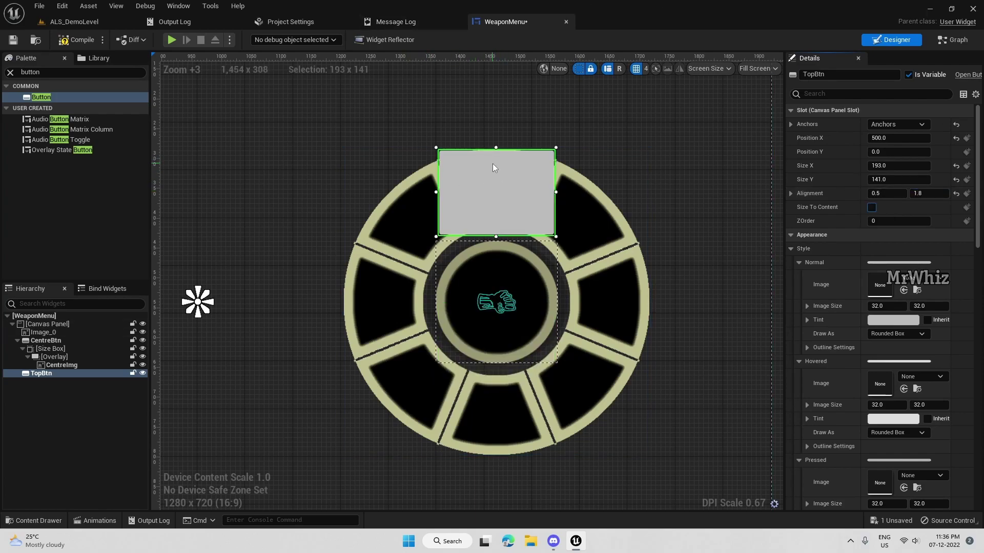
{"action": "left_click", "coordinate": [872, 208]}
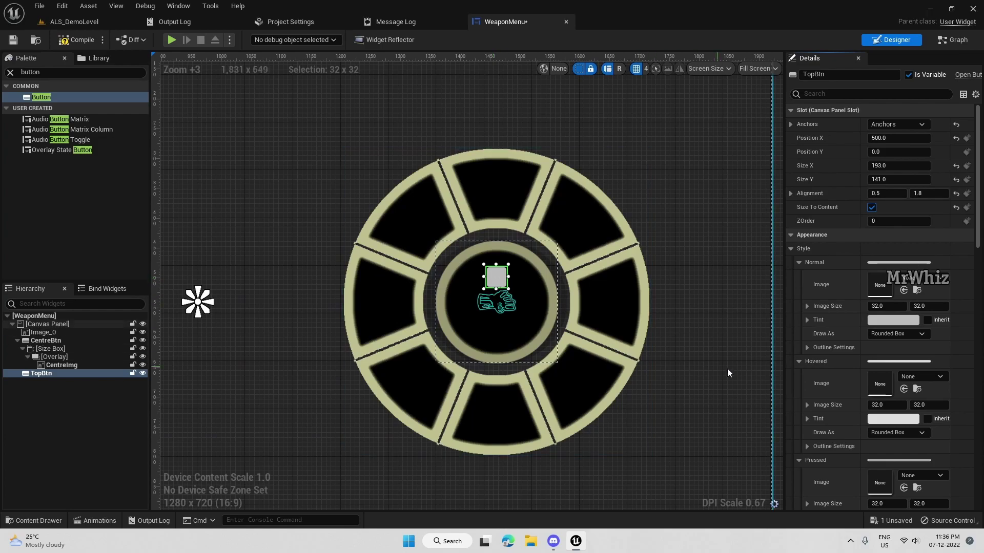
- Give TopBtn's Normal and Hovered styles the Top texture, each drawn as Image
{"action": "scroll", "coordinate": [822, 358], "scroll_direction": "down", "scroll_amount": 2}
{"action": "scroll", "coordinate": [822, 358], "scroll_direction": "down", "scroll_amount": 1}
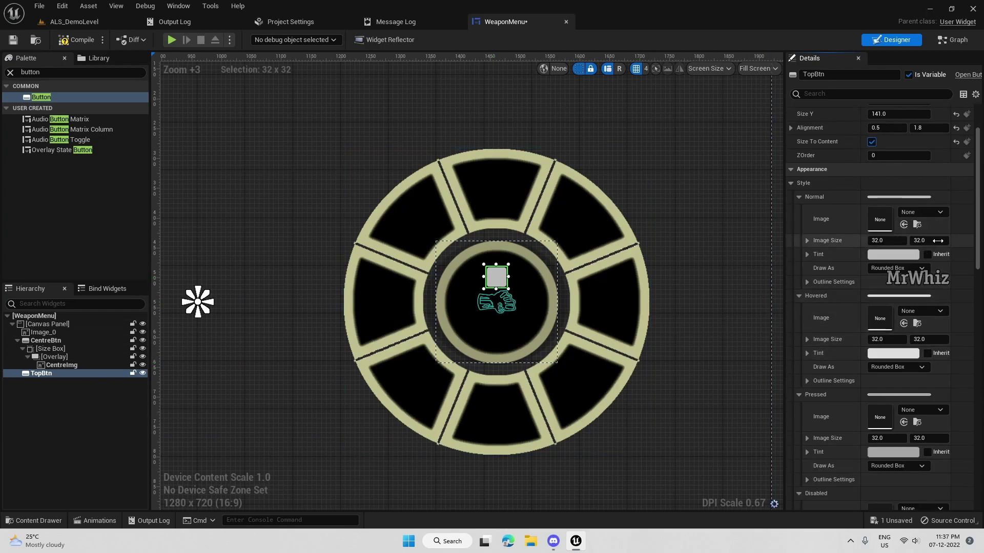
{"action": "left_click", "coordinate": [940, 216]}
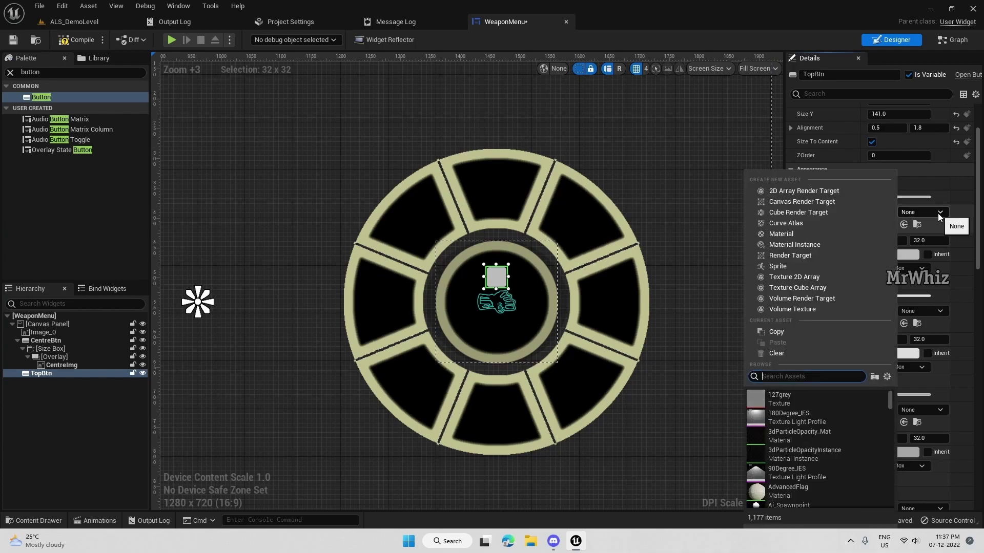
{"action": "type", "text": "top"}
{"action": "left_click", "coordinate": [776, 399]}
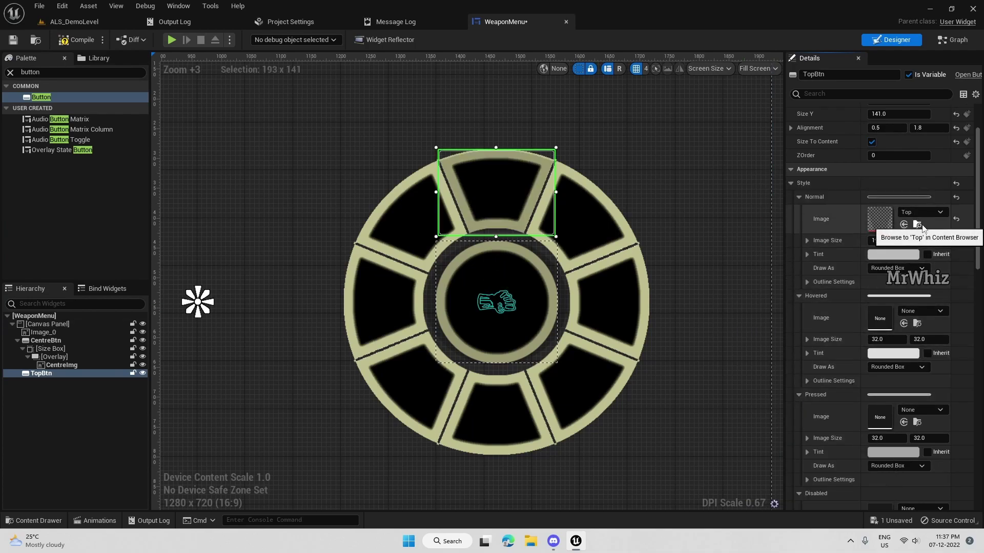
{"action": "left_click", "coordinate": [917, 225]}
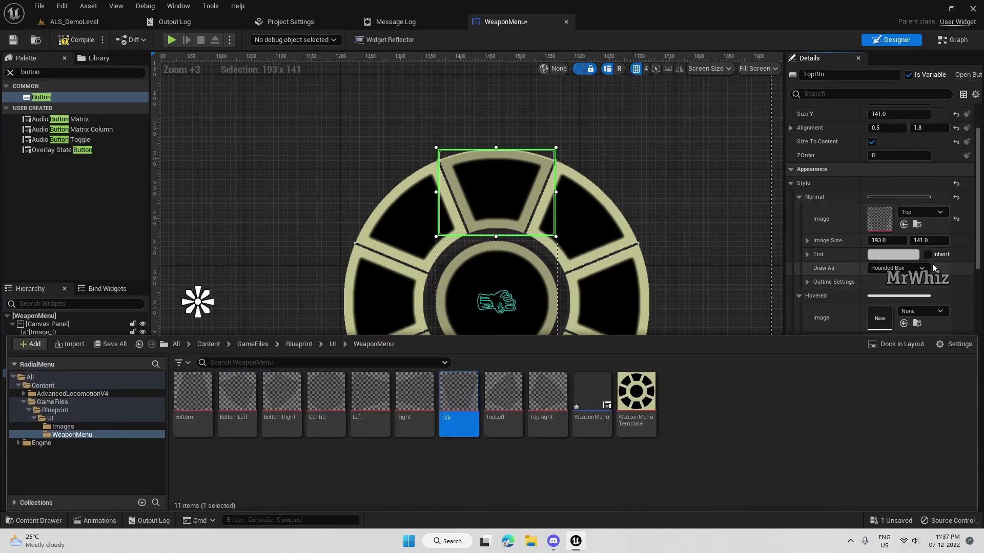
{"action": "scroll", "coordinate": [933, 255], "scroll_direction": "down", "scroll_amount": 3}
{"action": "left_click", "coordinate": [941, 262]}
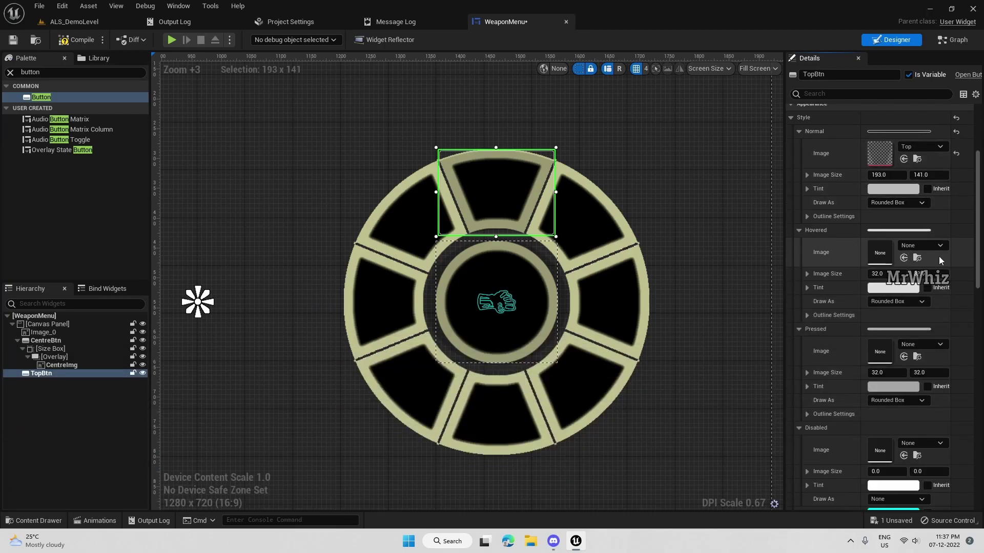
{"action": "left_click", "coordinate": [904, 258]}
{"action": "left_click", "coordinate": [906, 205]}
{"action": "left_click", "coordinate": [896, 239]}
{"action": "scroll", "coordinate": [896, 245], "scroll_direction": "down", "scroll_amount": 2}
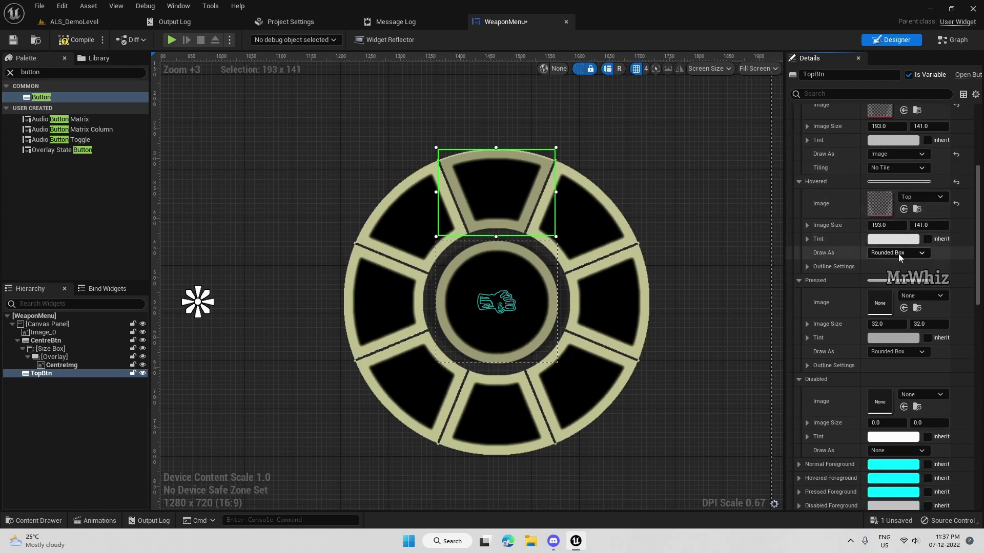
{"action": "left_click", "coordinate": [896, 253]}
{"action": "left_click", "coordinate": [900, 292]}
- Give the Pressed and Disabled styles the Top texture, each drawn as Image
{"action": "scroll", "coordinate": [901, 292], "scroll_direction": "down", "scroll_amount": 1}
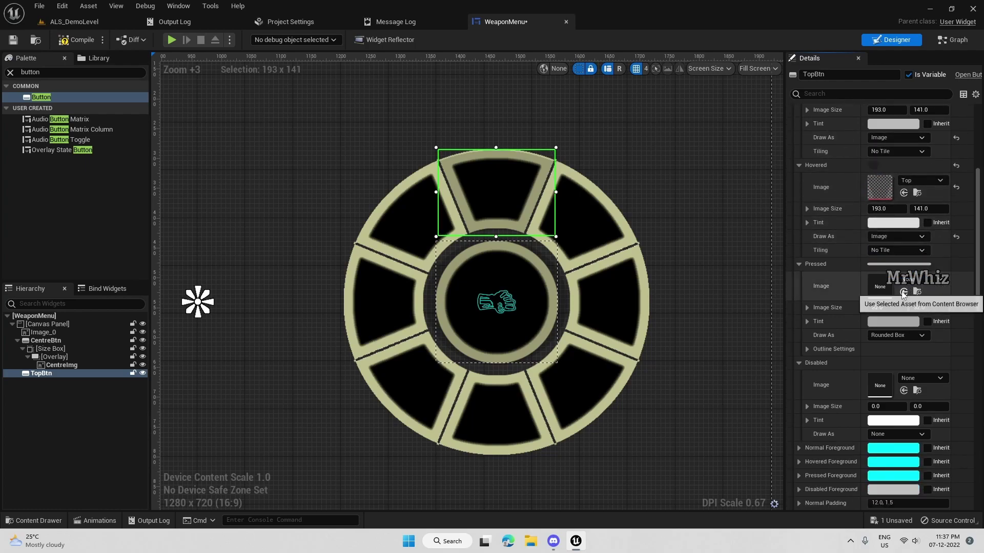
{"action": "left_click", "coordinate": [903, 292]}
{"action": "left_click", "coordinate": [906, 335]}
{"action": "left_click", "coordinate": [896, 374]}
{"action": "scroll", "coordinate": [915, 357], "scroll_direction": "down", "scroll_amount": 2}
{"action": "scroll", "coordinate": [915, 357], "scroll_direction": "down", "scroll_amount": 2}
{"action": "left_click", "coordinate": [938, 312]}
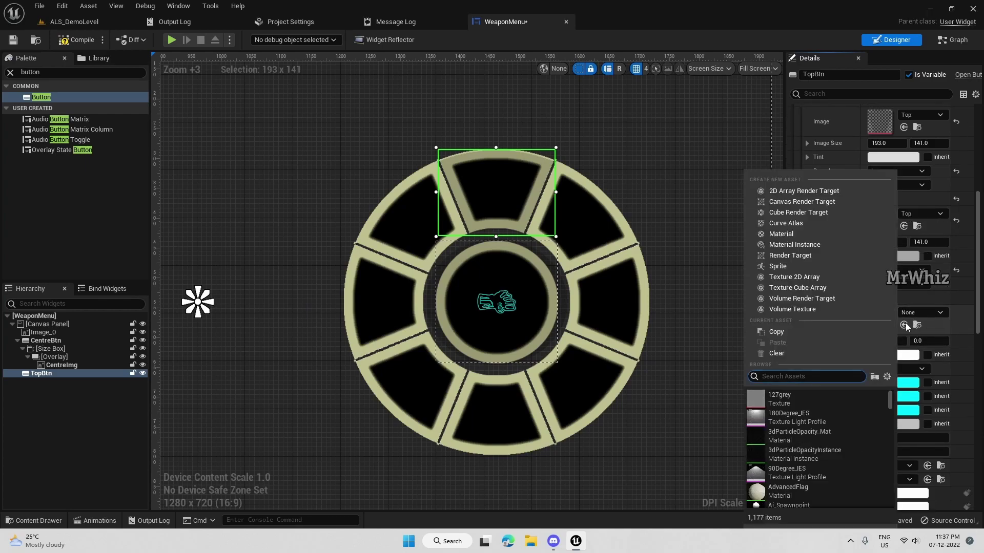
{"action": "left_click", "coordinate": [940, 309]}
{"action": "left_click", "coordinate": [904, 325]}
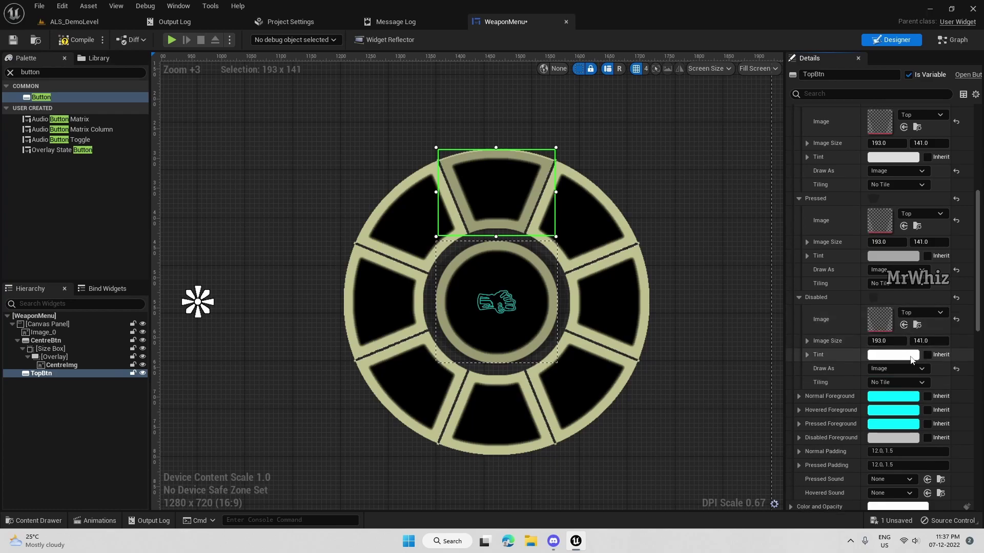
{"action": "left_click", "coordinate": [897, 368]}
{"action": "left_click", "coordinate": [898, 407]}
{"action": "scroll", "coordinate": [734, 310], "scroll_direction": "up", "scroll_amount": 2}
{"action": "scroll", "coordinate": [734, 311], "scroll_direction": "down", "scroll_amount": 3}
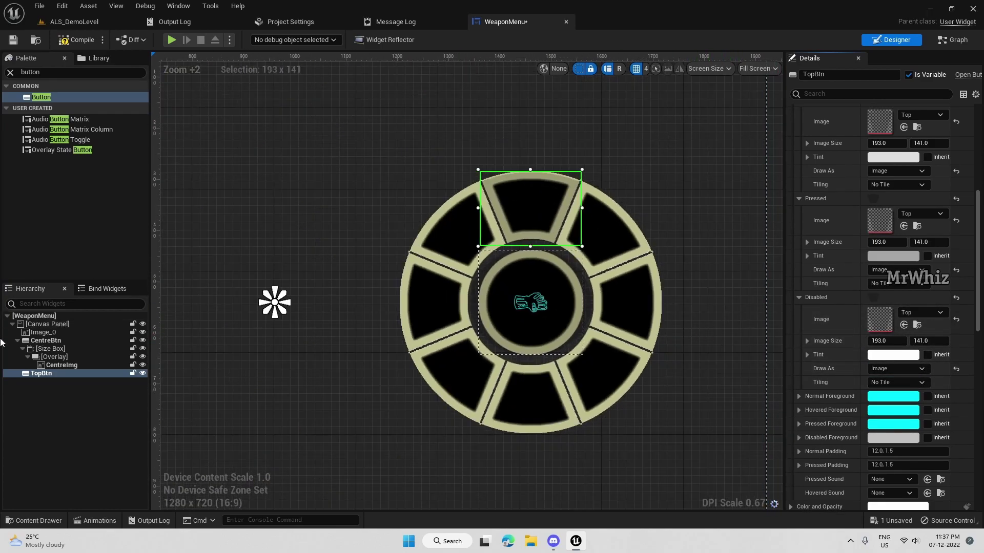
- Hide the wheel image Image_0 and resize CentreBtn to 150 × 150
{"action": "left_click", "coordinate": [55, 332]}
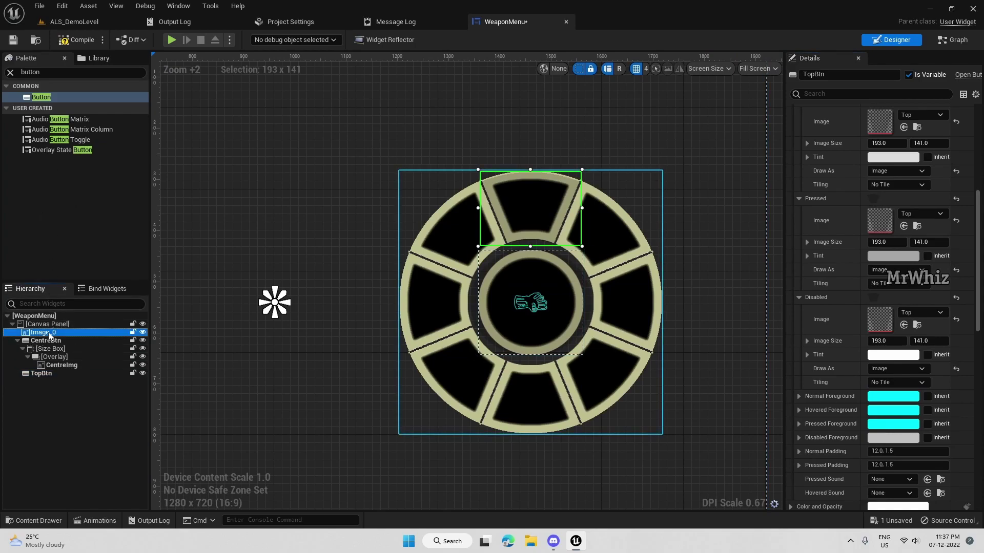
{"action": "left_click", "coordinate": [143, 332]}
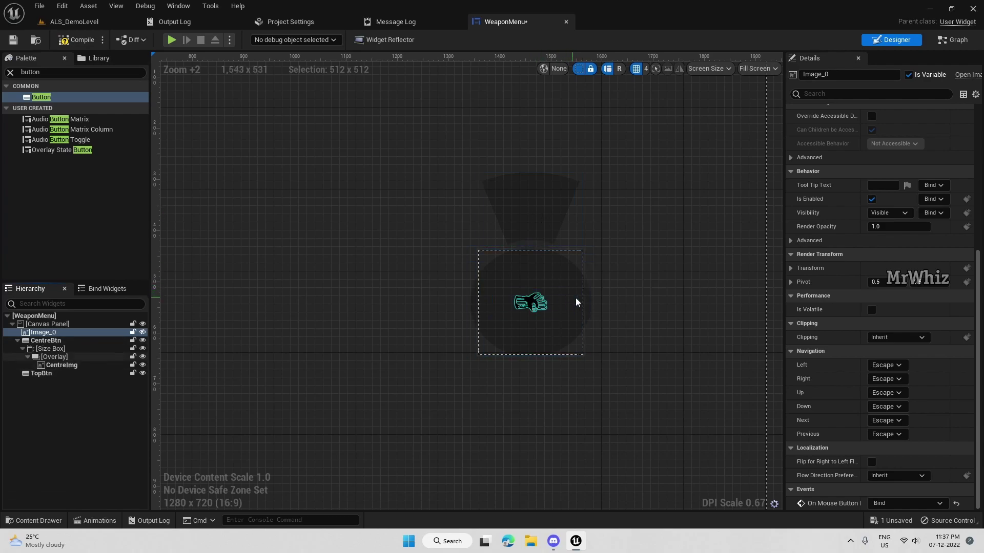
{"action": "left_click", "coordinate": [50, 341]}
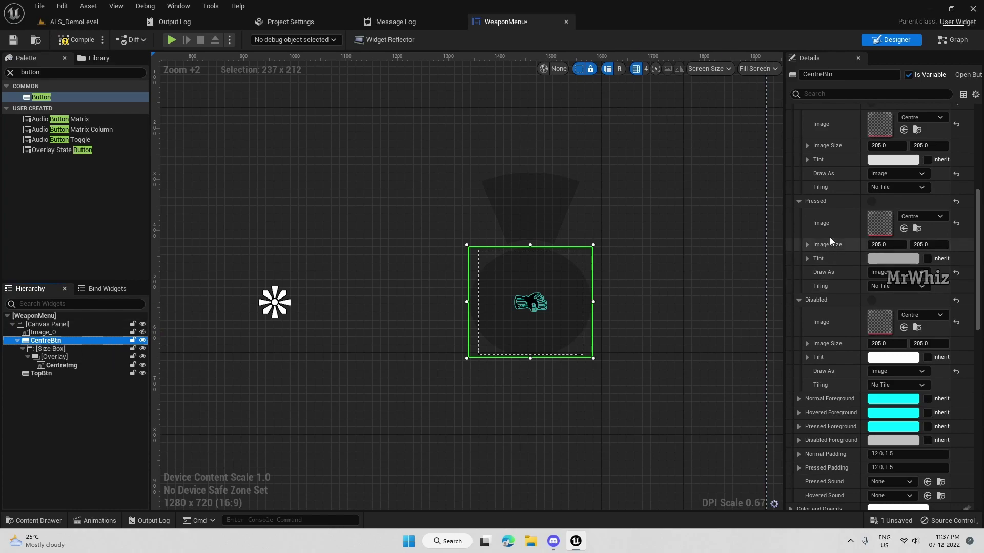
{"action": "scroll", "coordinate": [890, 197], "scroll_direction": "up", "scroll_amount": 10}
{"action": "left_click", "coordinate": [894, 166]}
{"action": "type", "text": "150"}
{"action": "key", "text": "Tab"}
{"action": "type", "text": "1"}
{"action": "key", "text": "Tab"}
- Set CentreBtn's Normal image size to 150 × 150
{"action": "scroll", "coordinate": [773, 300], "scroll_direction": "down", "scroll_amount": 3}
{"action": "scroll", "coordinate": [782, 290], "scroll_direction": "up", "scroll_amount": 2}
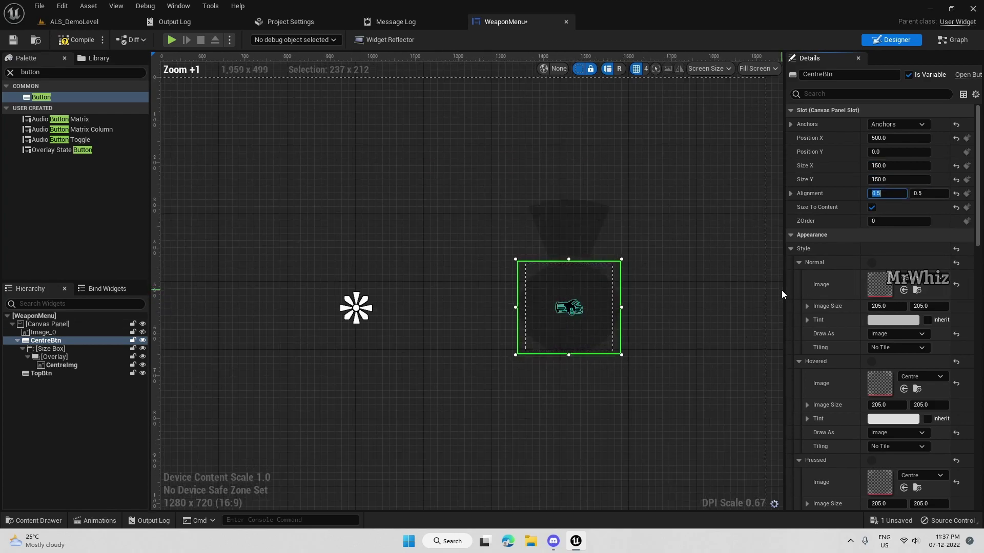
{"action": "left_click", "coordinate": [877, 305]}
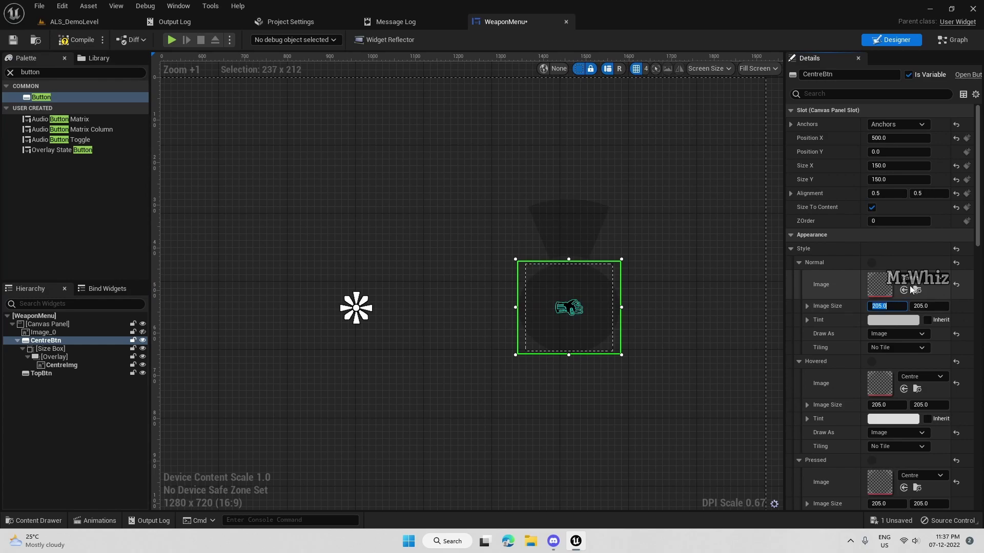
{"action": "left_click", "coordinate": [917, 290]}
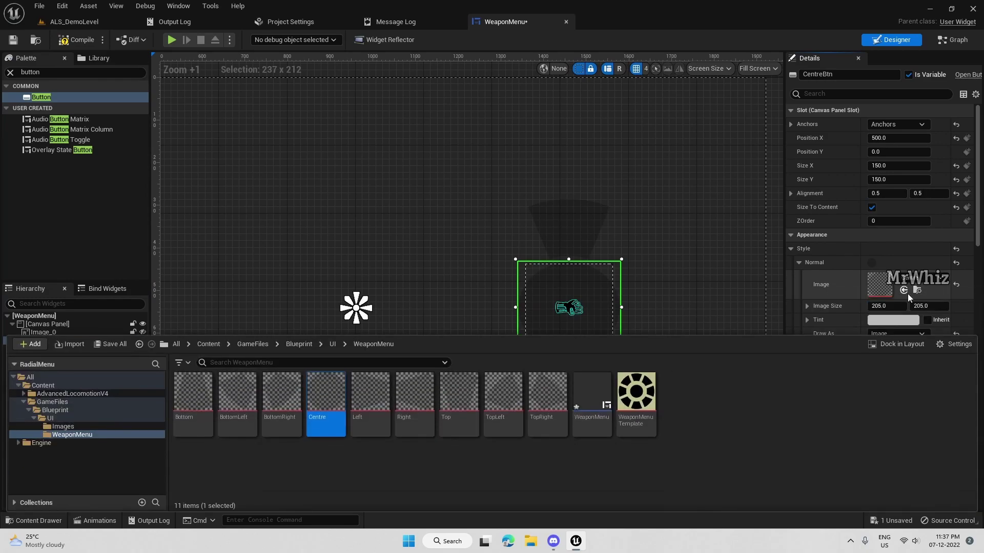
{"action": "left_click", "coordinate": [904, 291]}
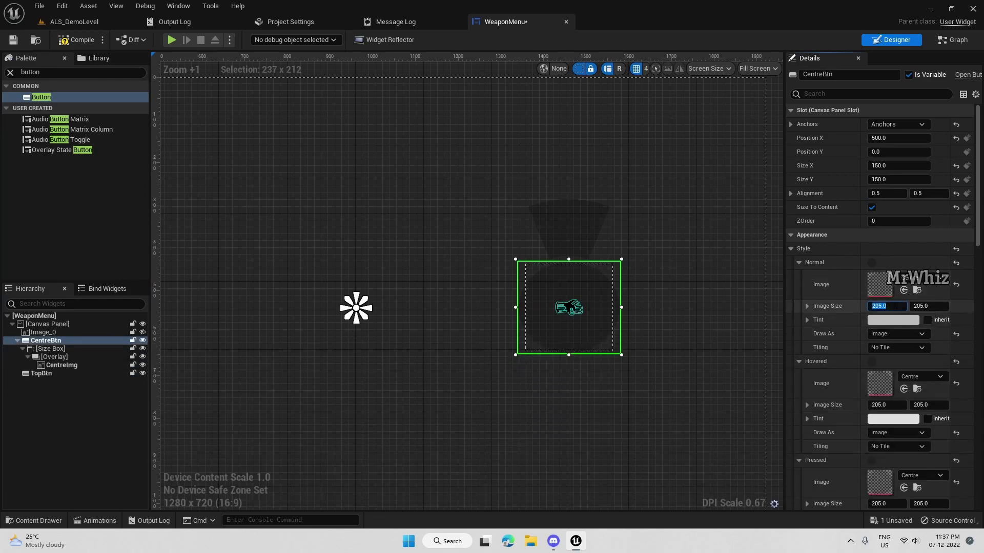
{"action": "type", "text": "150"}
{"action": "key", "text": "Tab"}
{"action": "type", "text": "150"}
{"action": "key", "text": "Tab"}
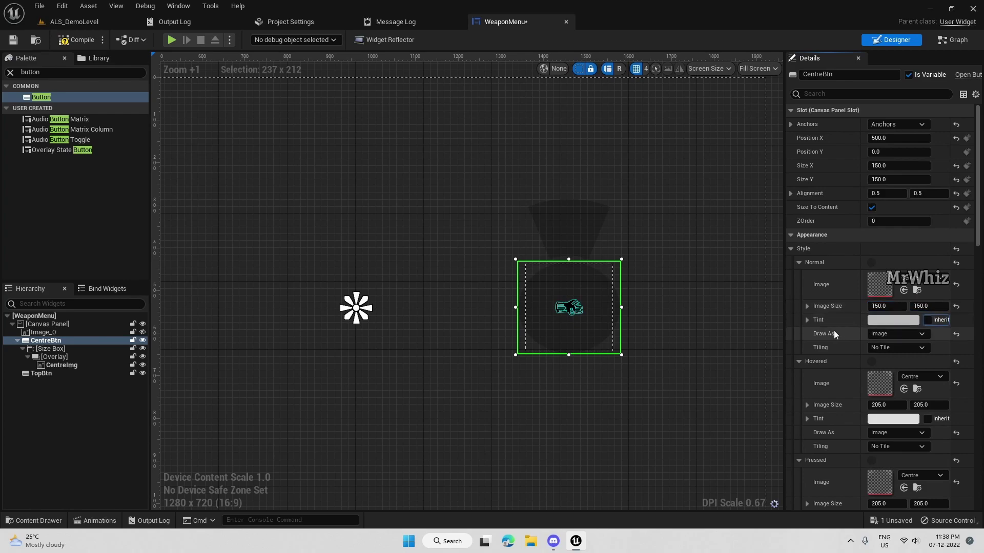
- Set the centre button's Size Box width and height overrides to 150
{"action": "left_click", "coordinate": [61, 349]}
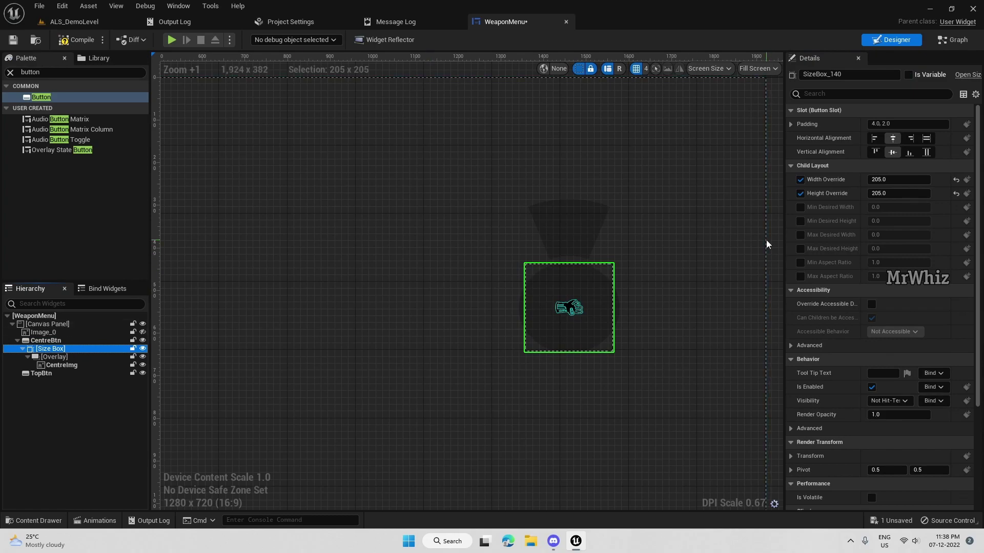
{"action": "left_click", "coordinate": [903, 179]}
{"action": "type", "text": "150"}
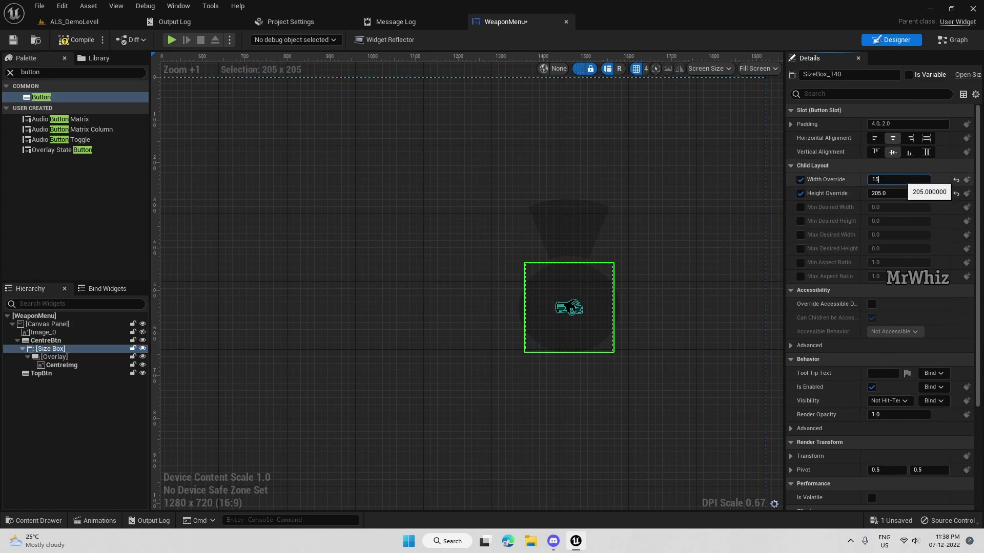
{"action": "key", "text": "Return"}
{"action": "left_click", "coordinate": [887, 194]}
{"action": "type", "text": "150"}
{"action": "key", "text": "Return"}
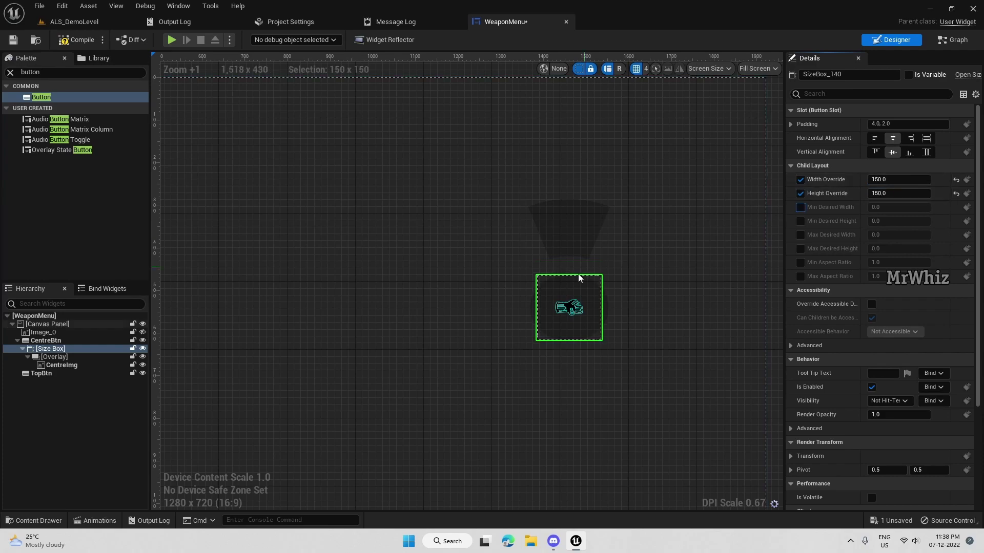
{"action": "left_click", "coordinate": [641, 370]}
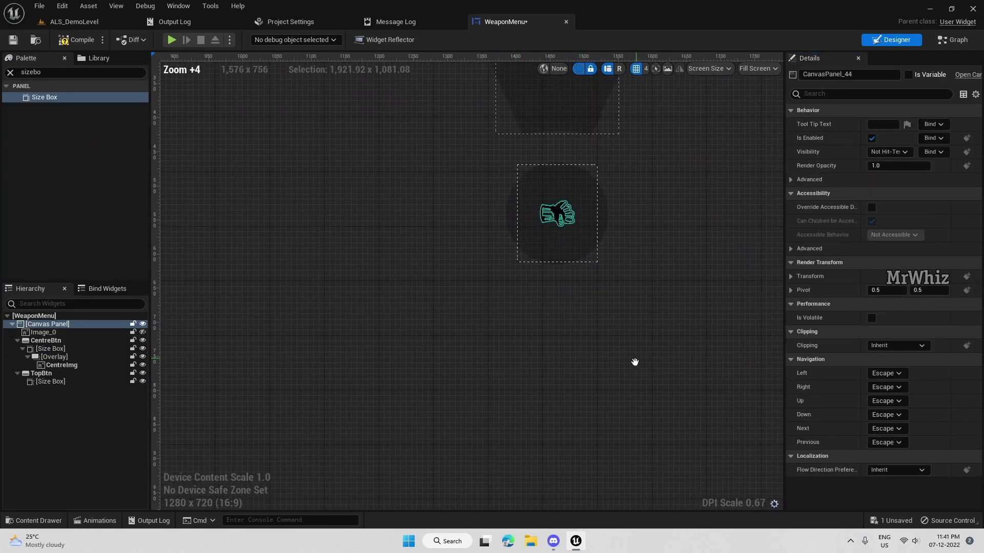
- Add an Overlay from the Palette inside TopBtn's size box
{"action": "right_click_drag", "start_coordinate": [635, 362], "coordinate": [586, 442]}
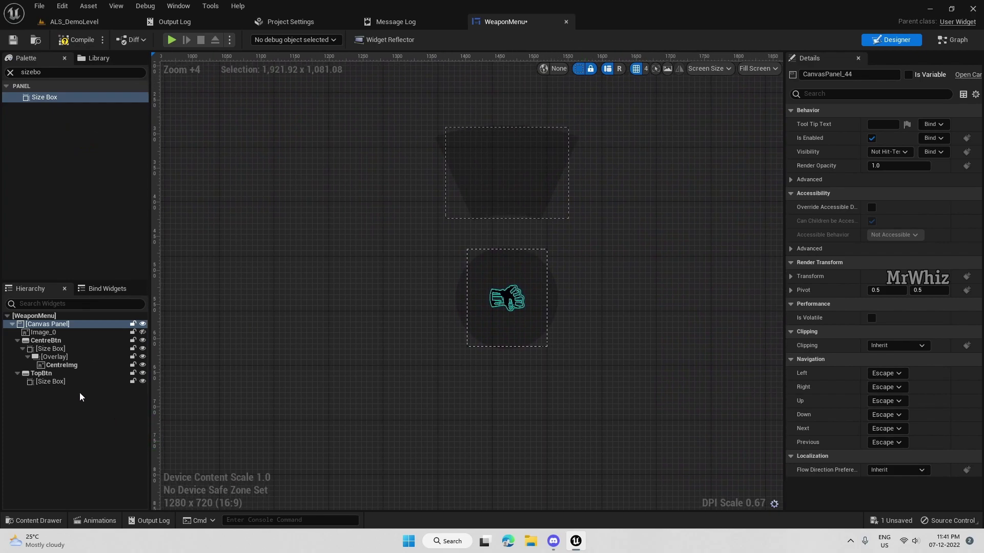
{"action": "left_click", "coordinate": [51, 382]}
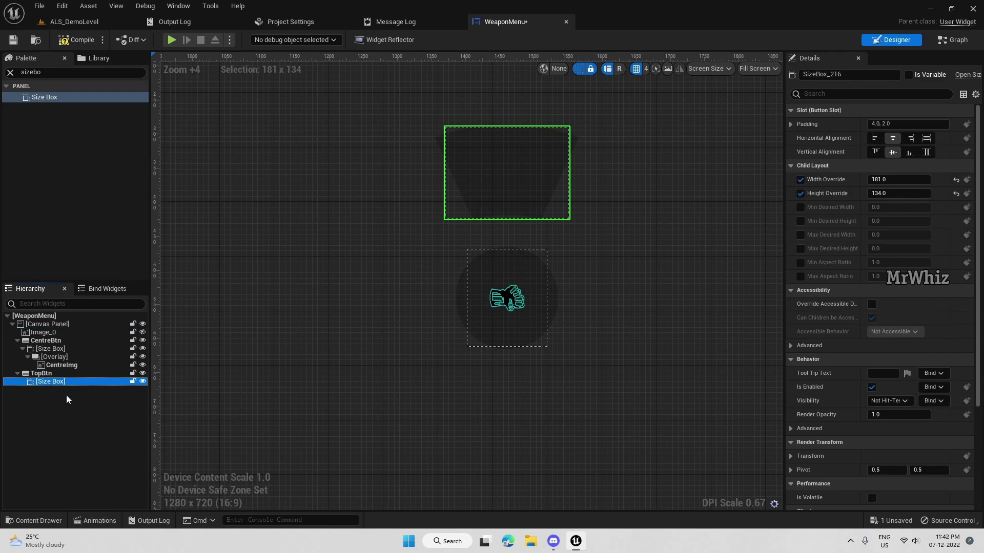
{"action": "left_click", "coordinate": [51, 71]}
{"action": "type", "text": "overlay"}
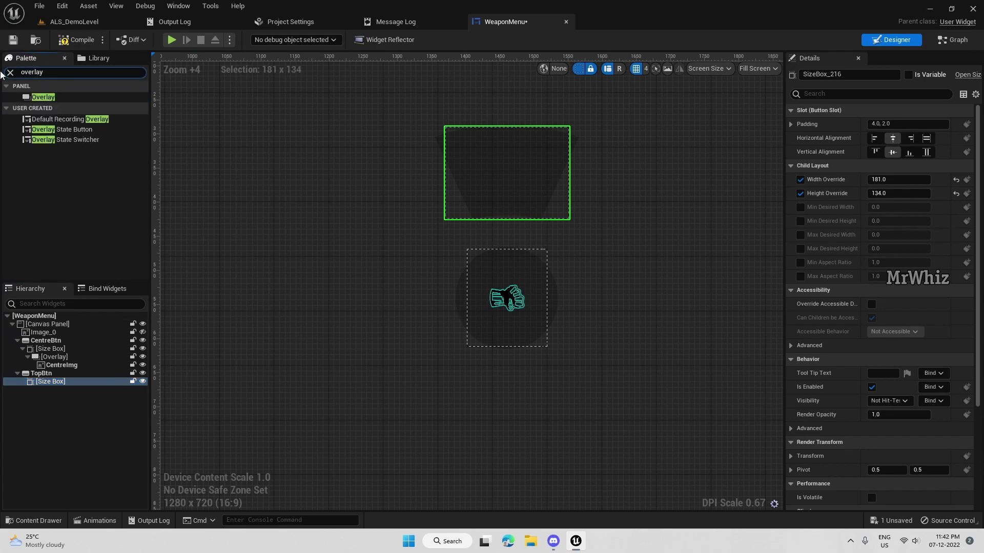
{"action": "left_click_drag", "start_coordinate": [56, 95], "coordinate": [62, 386]}
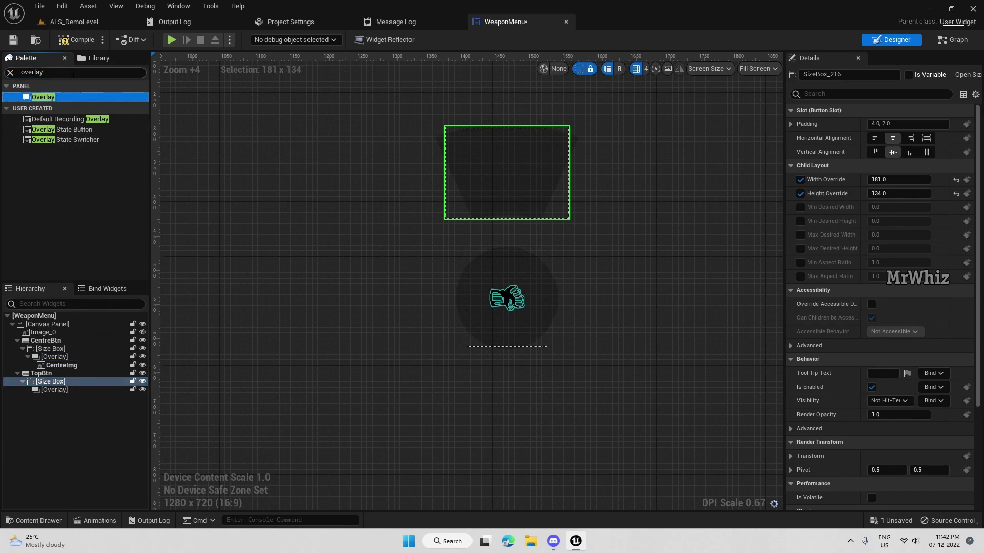
- Add an Image widget inside the top button's Overlay
{"action": "left_click", "coordinate": [73, 75]}
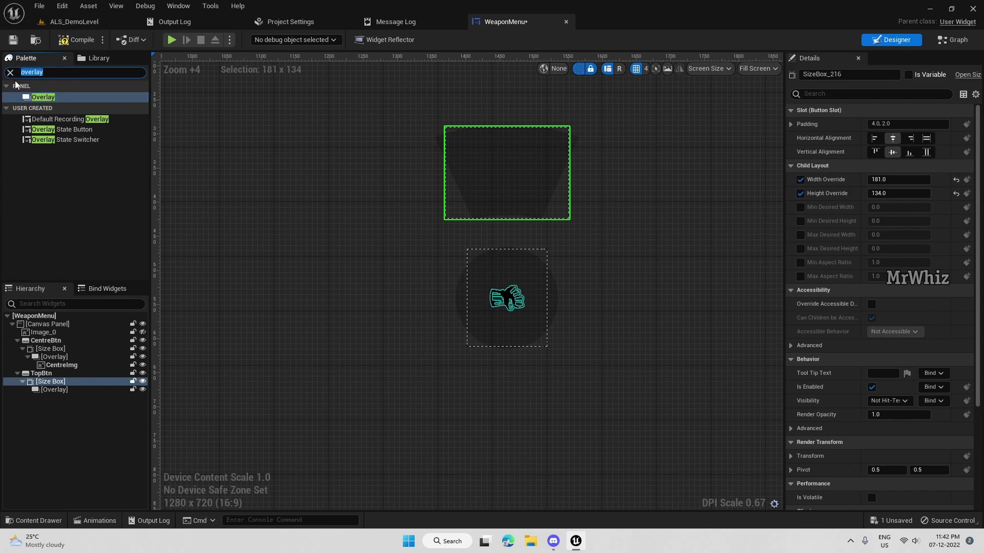
{"action": "type", "text": "image"}
{"action": "left_click", "coordinate": [41, 97]}
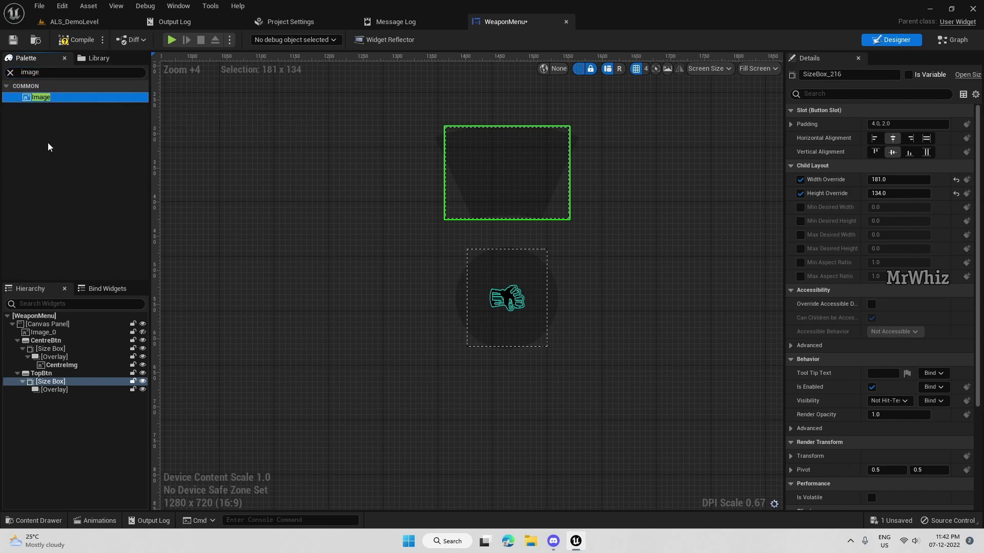
{"action": "left_click_drag", "start_coordinate": [49, 166], "coordinate": [56, 390]}
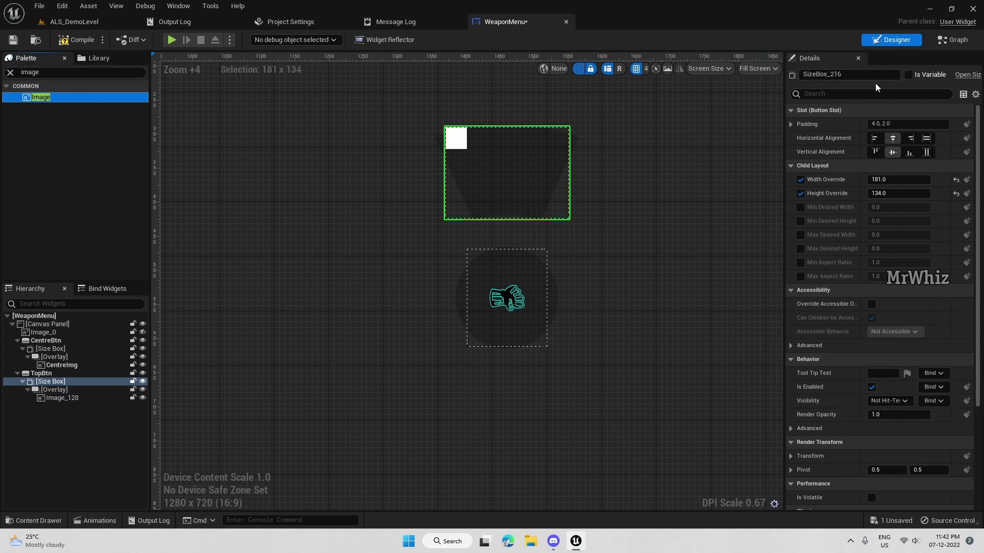
- Undo the accidental rename of the size box to 'Topo'
{"action": "left_click", "coordinate": [850, 74]}
{"action": "type", "text": "T"}
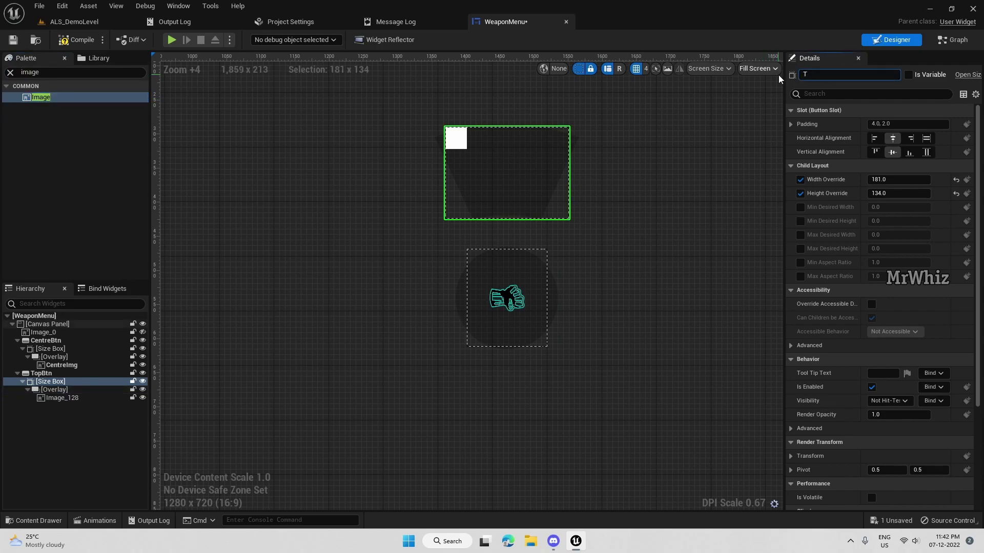
{"action": "type", "text": "opo"}
{"action": "left_click", "coordinate": [780, 299]}
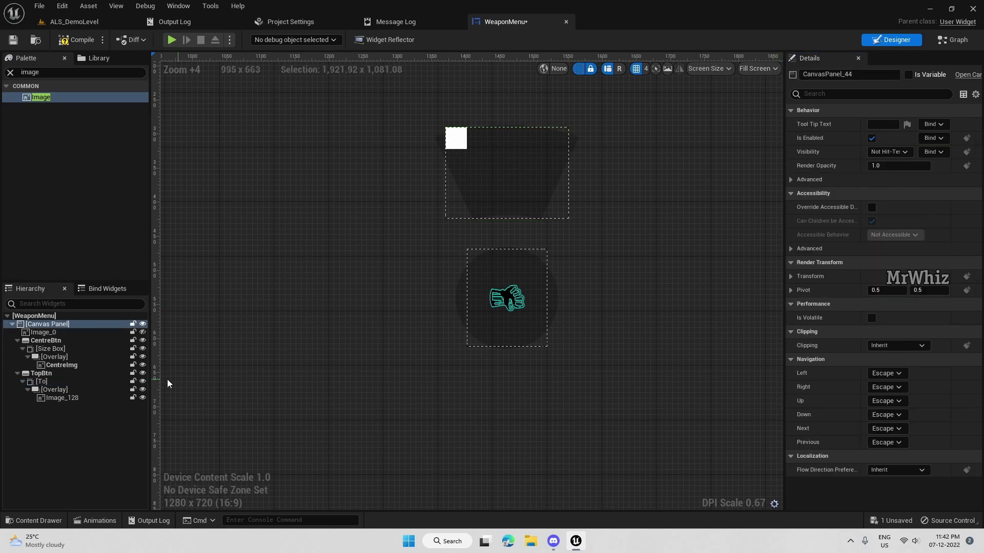
{"action": "left_click", "coordinate": [147, 381]}
{"action": "key", "text": "ctrl+z"}
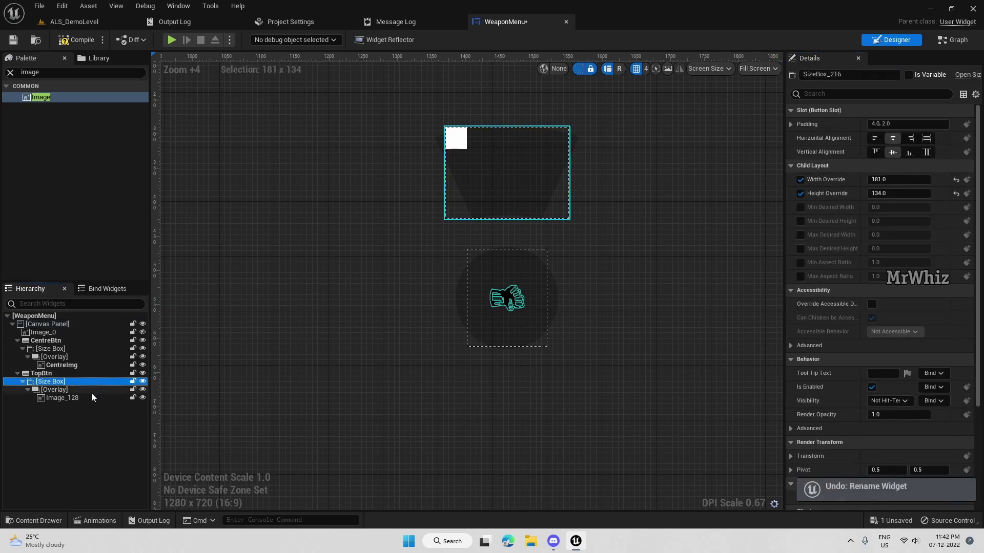
- Rename the new image inside the overlay to TopImg
{"action": "left_click", "coordinate": [55, 389]}
{"action": "left_click", "coordinate": [95, 397]}
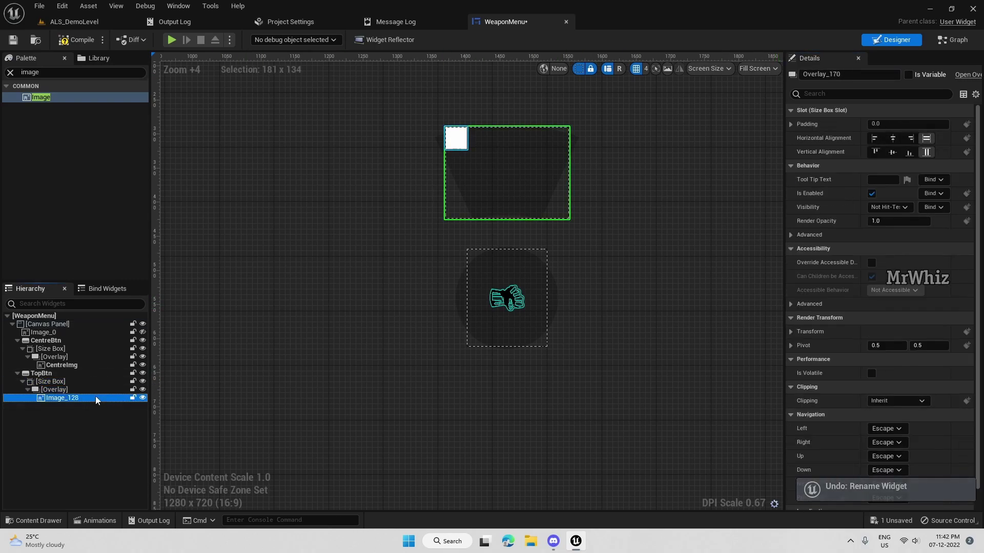
{"action": "left_click", "coordinate": [844, 75]}
{"action": "type", "text": "TopImg"}
{"action": "key", "text": "Return"}
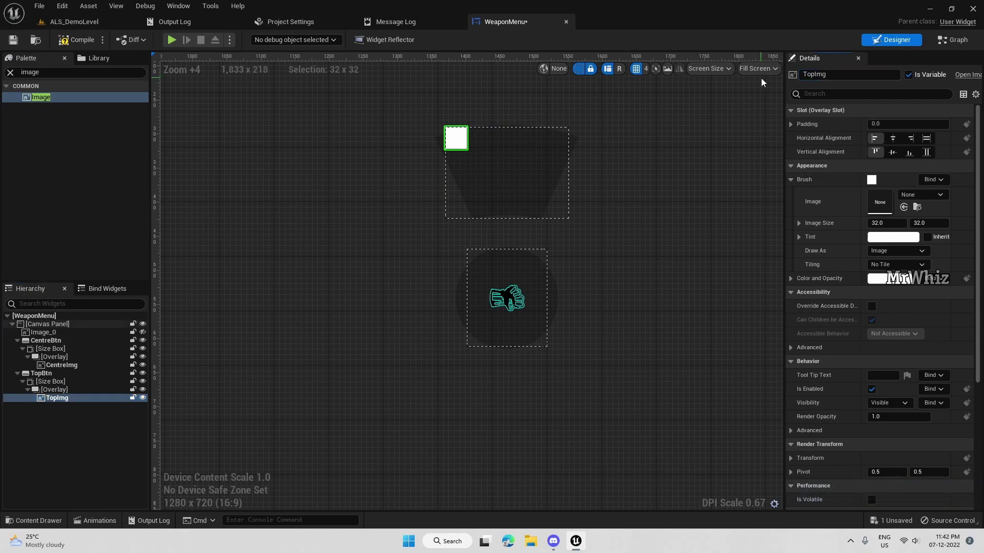
- Set TopImg's Image Size to 150 × 45
{"action": "left_click", "coordinate": [892, 221]}
{"action": "type", "text": "150"}
{"action": "key", "text": "Tab"}
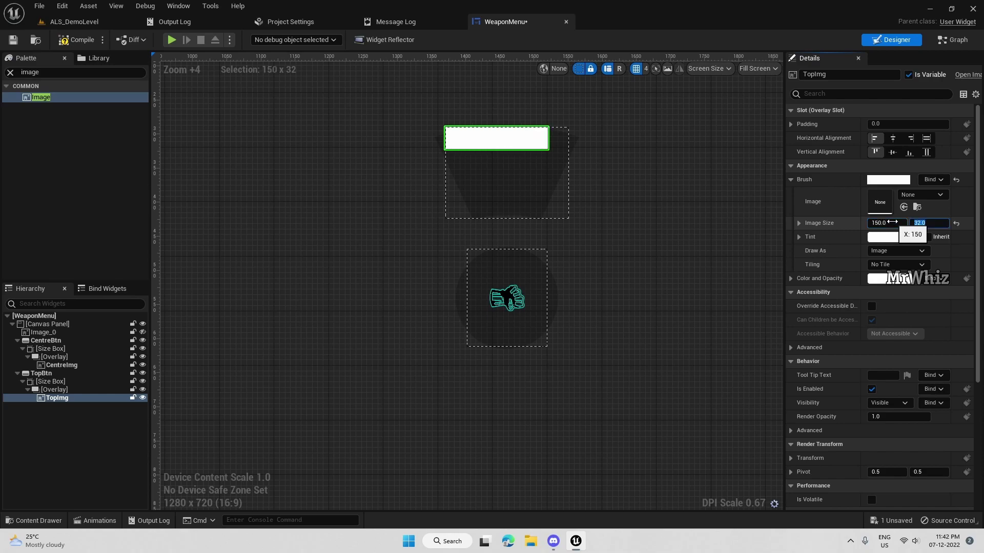
{"action": "type", "text": "45"}
{"action": "key", "text": "Return"}
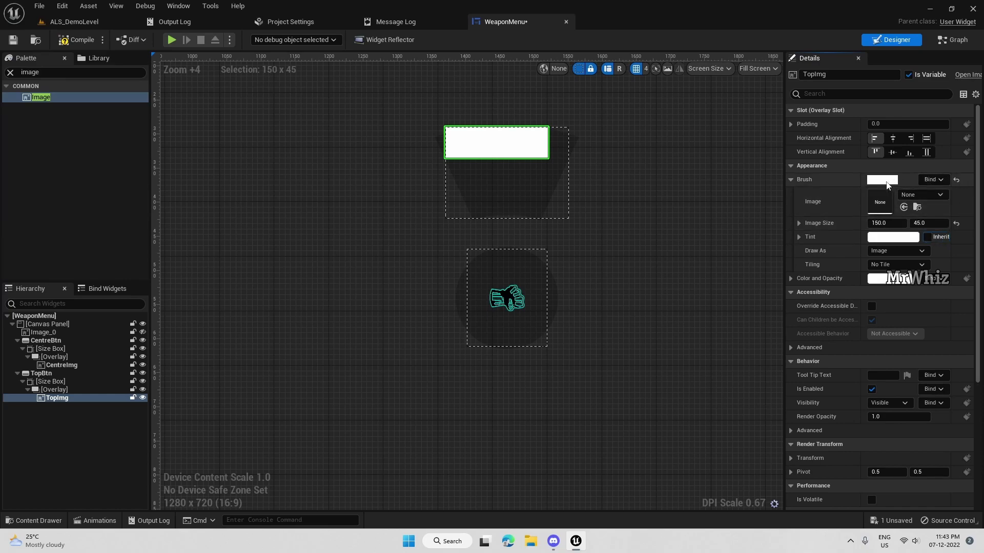
- Reset TopImg's brush to defaults and set its image size to 150 × 45
{"action": "left_click", "coordinate": [956, 180]}
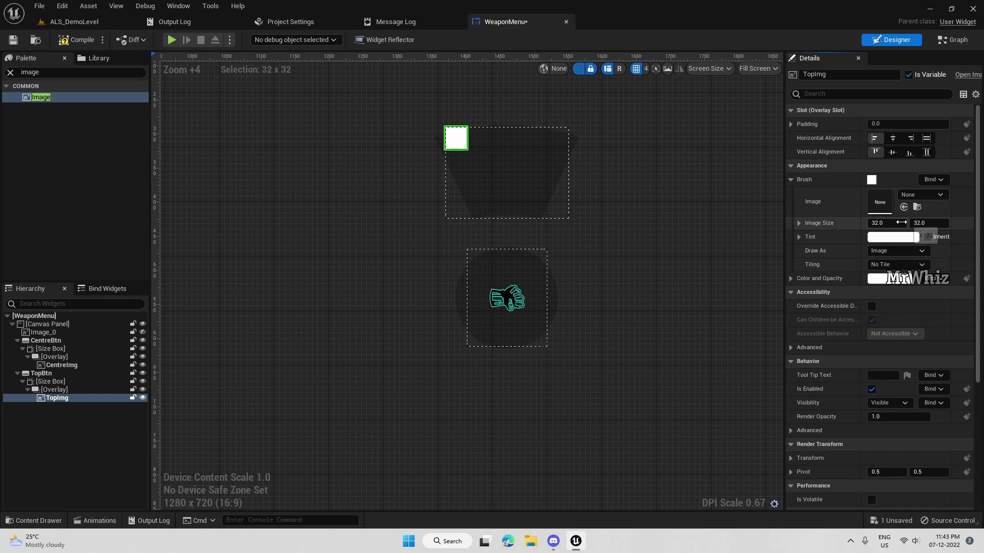
{"action": "left_click", "coordinate": [900, 222]}
{"action": "type", "text": "0"}
{"action": "key", "text": "Tab"}
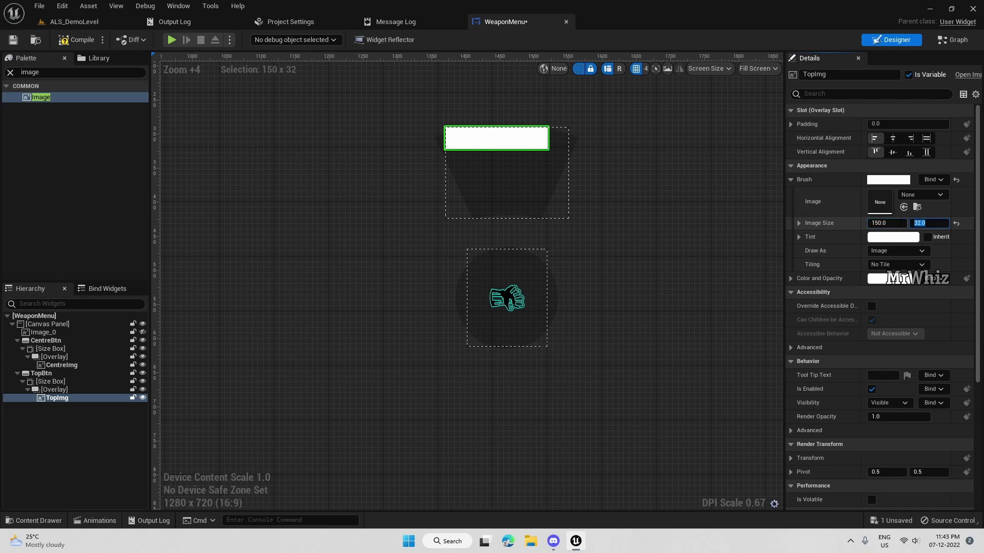
{"action": "key", "text": "Tab"}
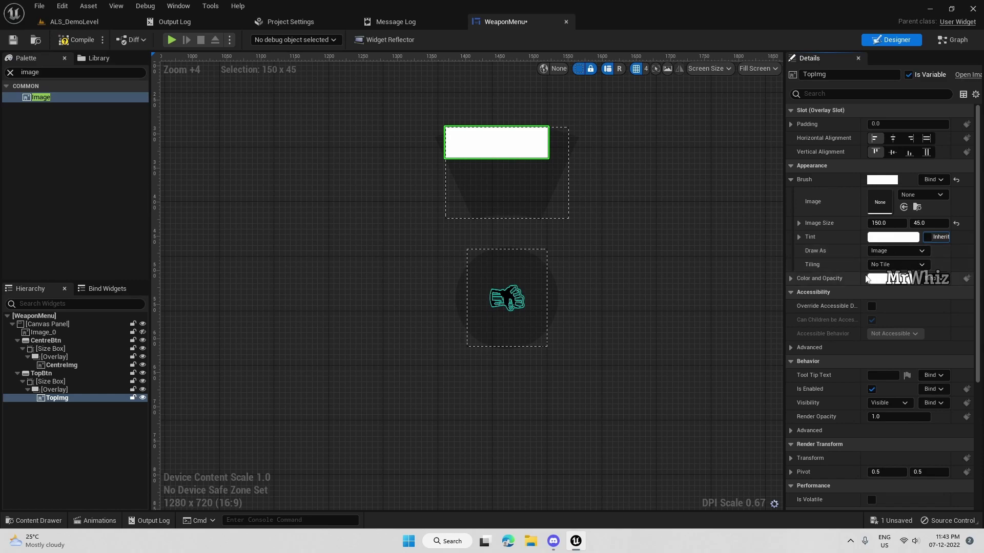
{"action": "left_click", "coordinate": [799, 223]}
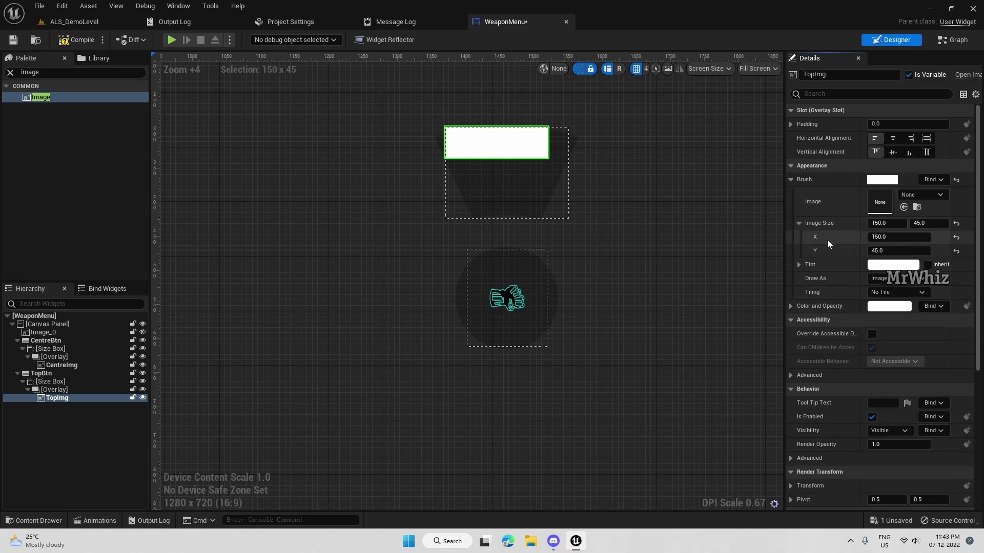
{"action": "left_click", "coordinate": [799, 224]}
- Set TopImg's tint alpha to 0, making it fully transparent
{"action": "left_click", "coordinate": [799, 238]}
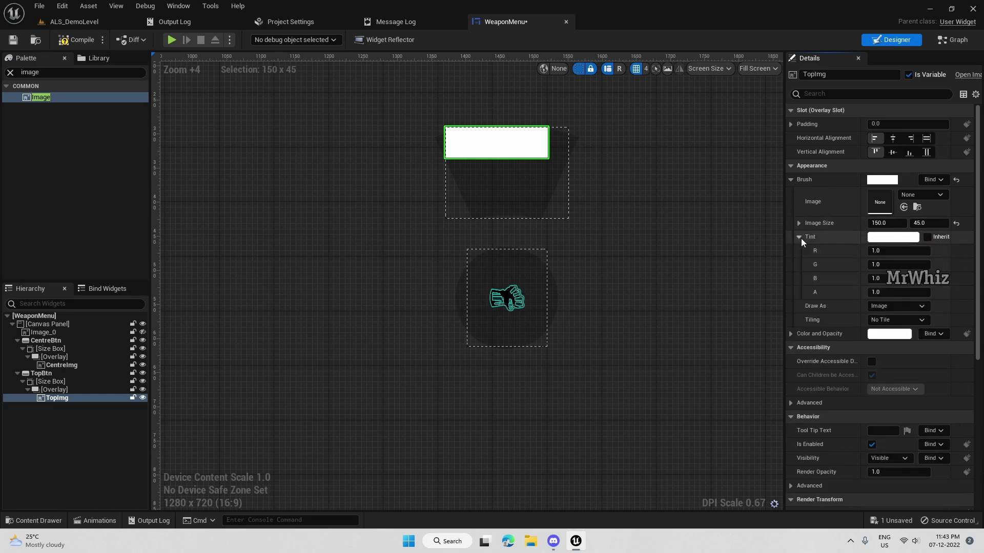
{"action": "left_click", "coordinate": [905, 293]}
{"action": "type", "text": "0"}
{"action": "key", "text": "Tab"}
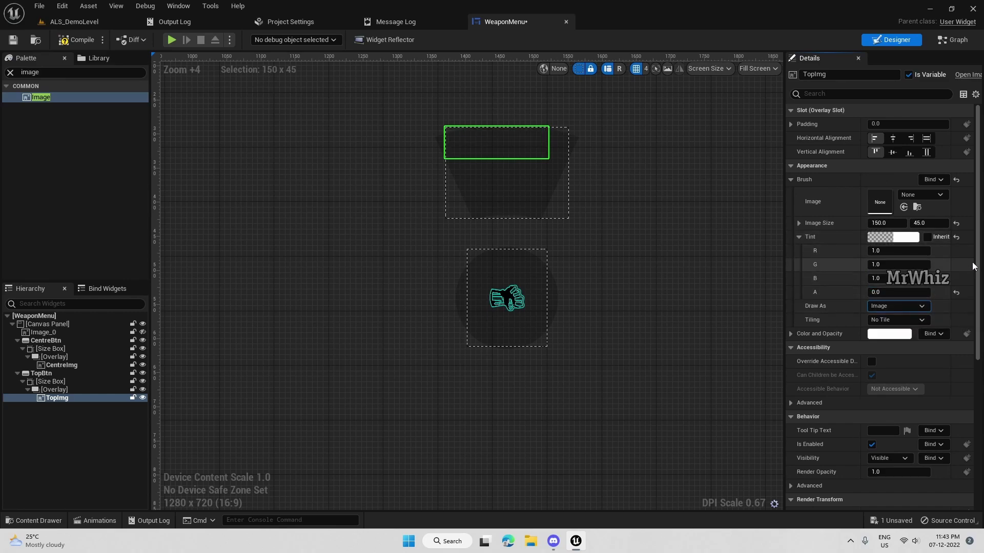
- Centre TopImg horizontally and vertically within the overlay
{"action": "left_click", "coordinate": [894, 140]}
{"action": "left_click", "coordinate": [892, 152]}
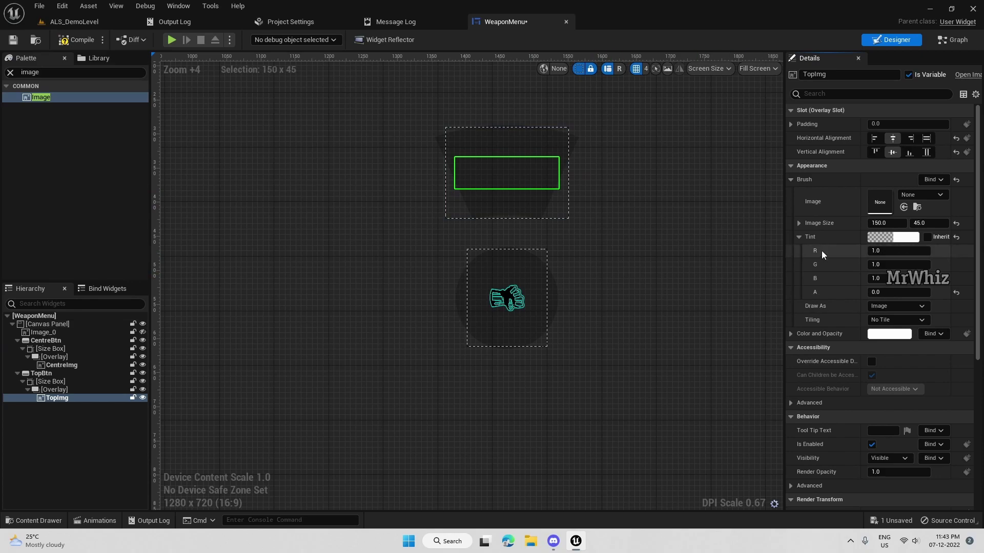
{"action": "scroll", "coordinate": [822, 250], "scroll_direction": "down", "scroll_amount": 3}
{"action": "scroll", "coordinate": [822, 250], "scroll_direction": "up", "scroll_amount": 3}
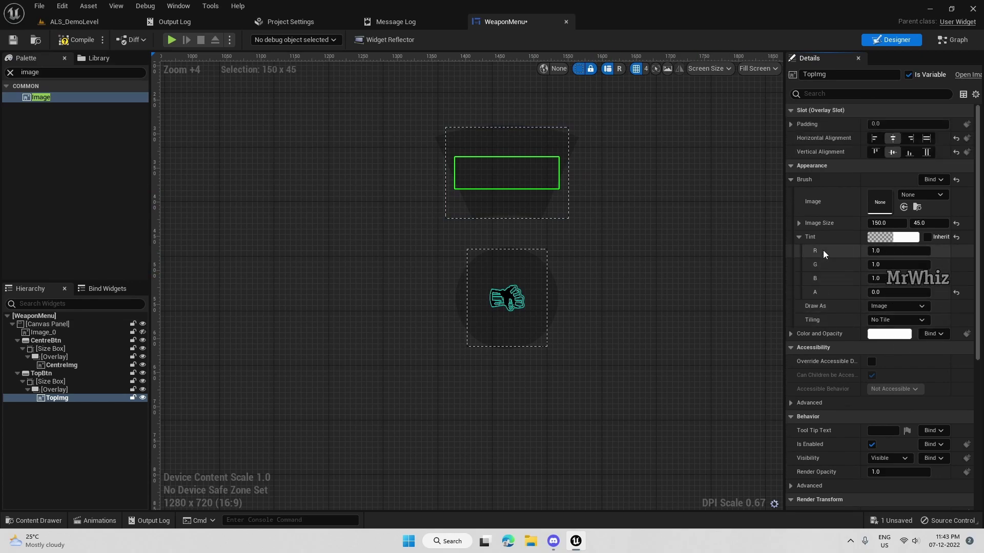
{"action": "left_click", "coordinate": [674, 248]}
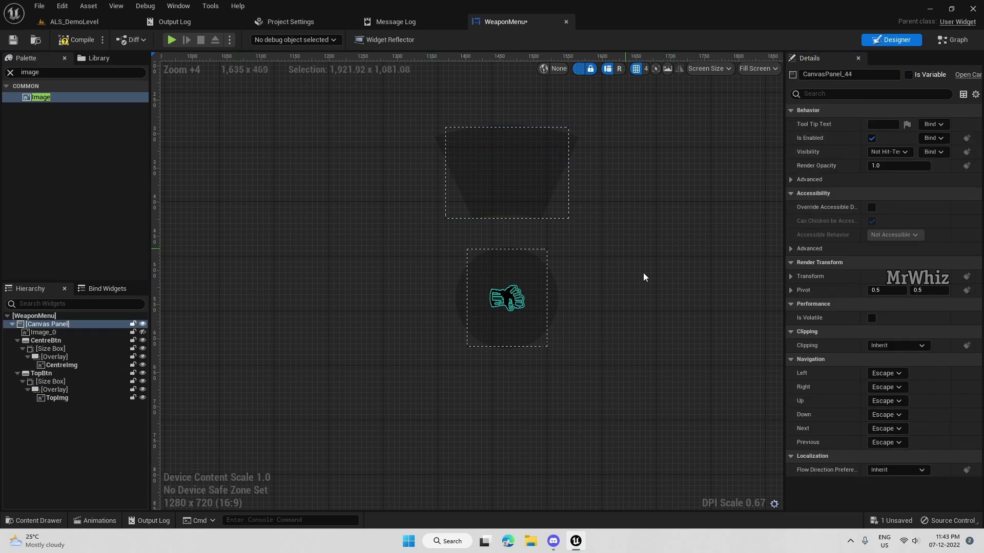
- Unhide the wheel background Image_0 and pan around to inspect the top slot
{"action": "scroll", "coordinate": [598, 315], "scroll_direction": "down", "scroll_amount": 1}
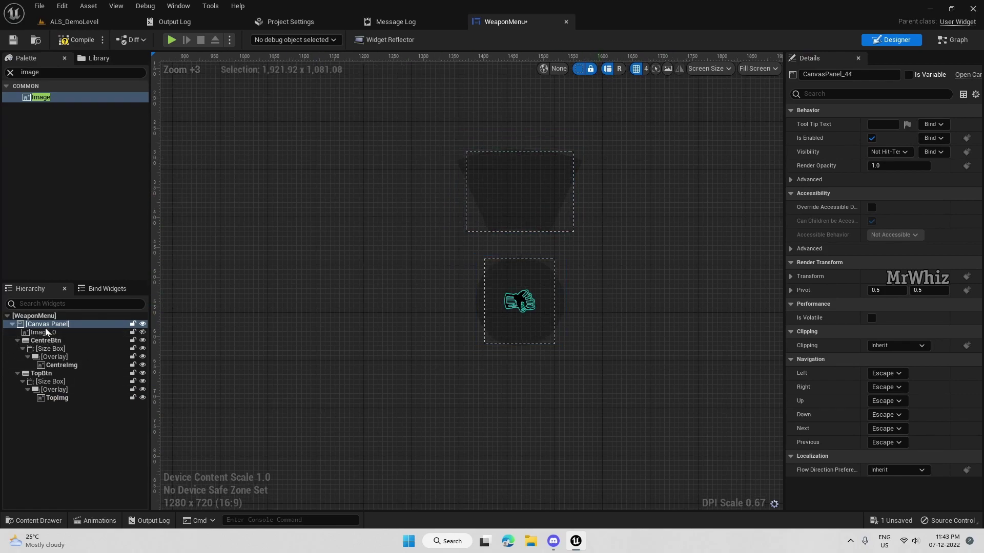
{"action": "left_click", "coordinate": [143, 333]}
{"action": "left_click", "coordinate": [143, 332]}
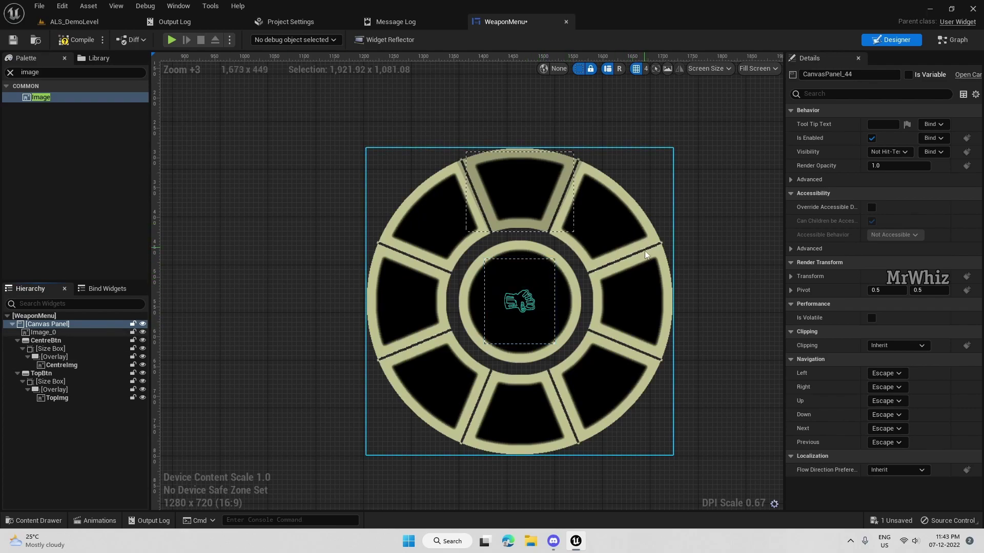
{"action": "scroll", "coordinate": [592, 221], "scroll_direction": "up", "scroll_amount": 4}
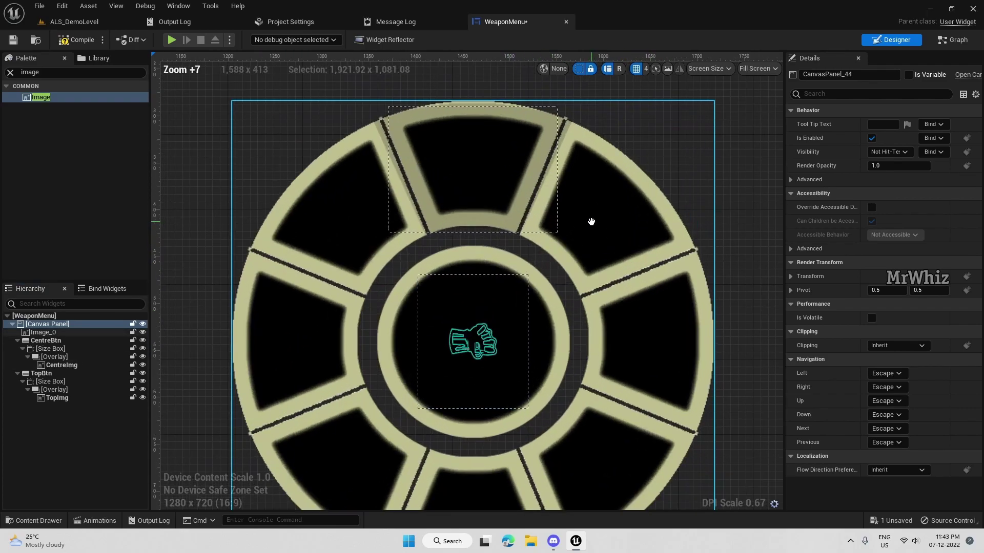
{"action": "right_click_drag", "start_coordinate": [592, 221], "coordinate": [656, 291]}
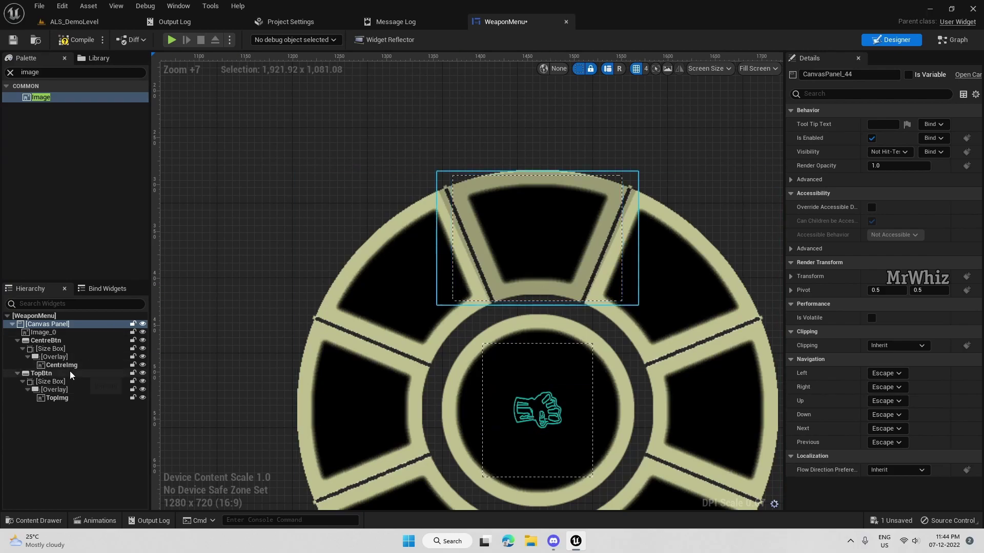
{"action": "scroll", "coordinate": [638, 356], "scroll_direction": "down", "scroll_amount": 3}
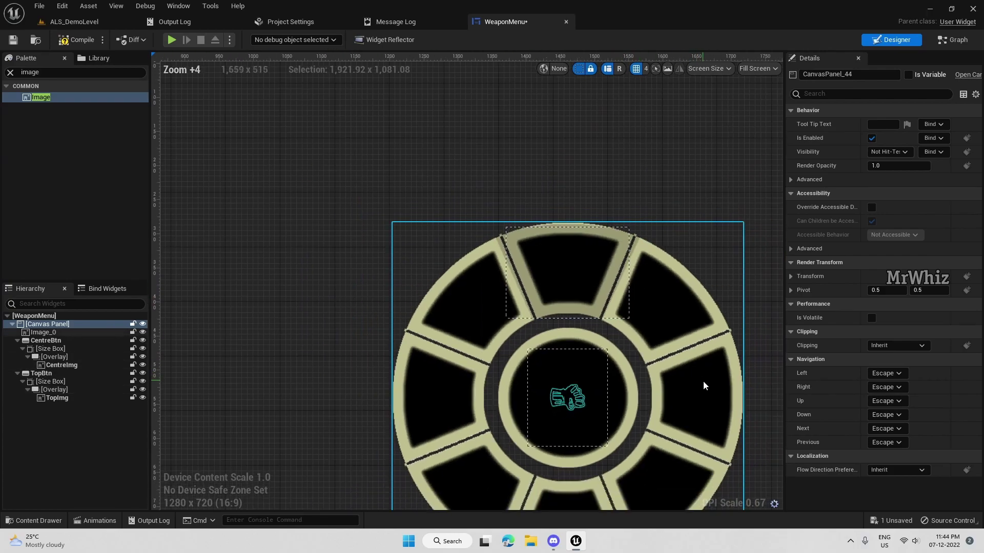
{"action": "right_click_drag", "start_coordinate": [700, 378], "coordinate": [664, 287]}
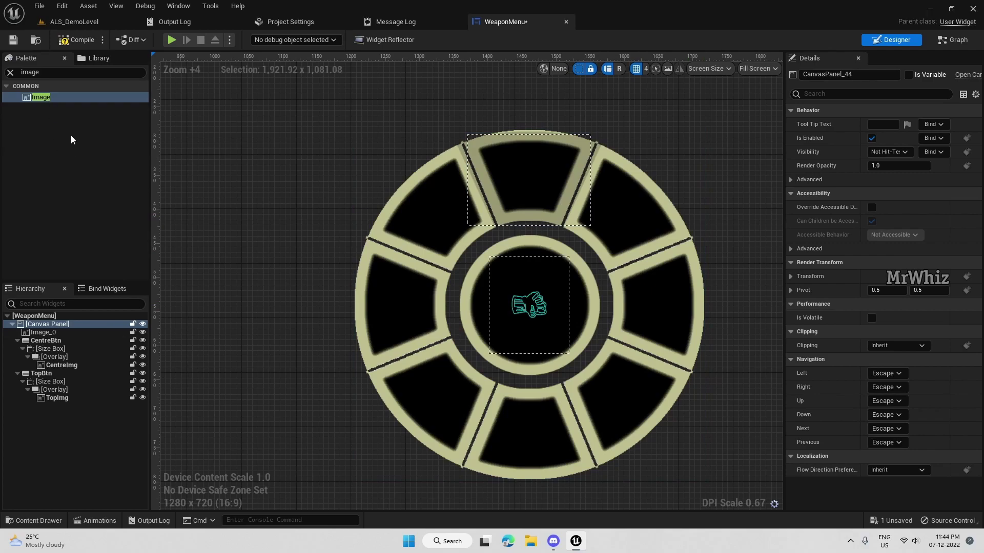
- Drag seven Button widgets from the Palette onto the Canvas Panel
{"action": "left_click", "coordinate": [46, 72]}
{"action": "type", "text": "button"}
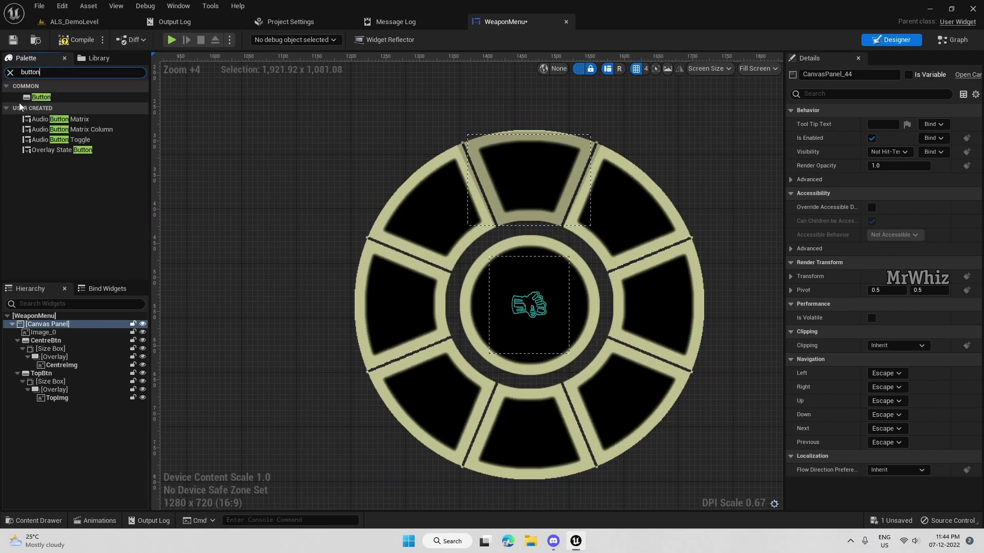
{"action": "left_click_drag", "start_coordinate": [41, 97], "coordinate": [57, 326]}
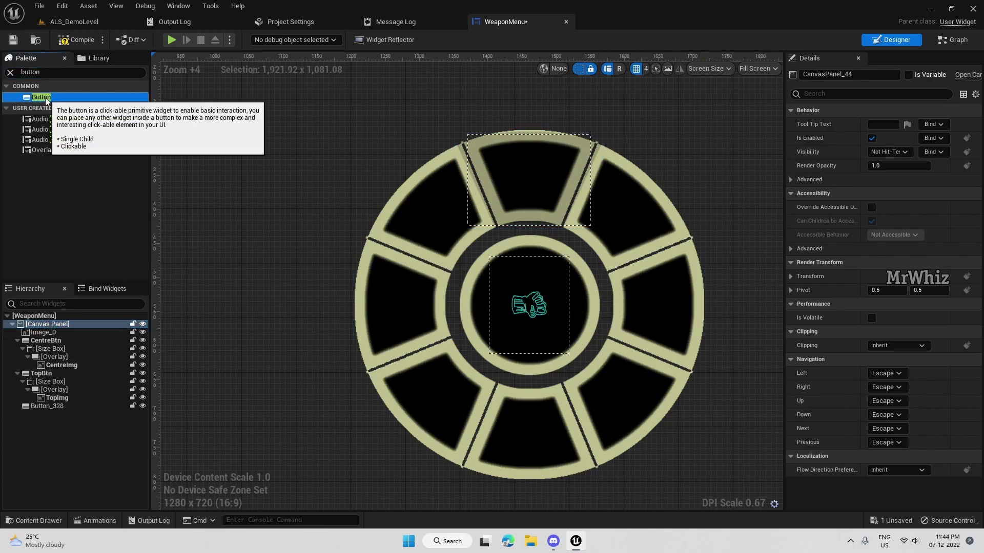
{"action": "left_click_drag", "start_coordinate": [41, 97], "coordinate": [54, 326]}
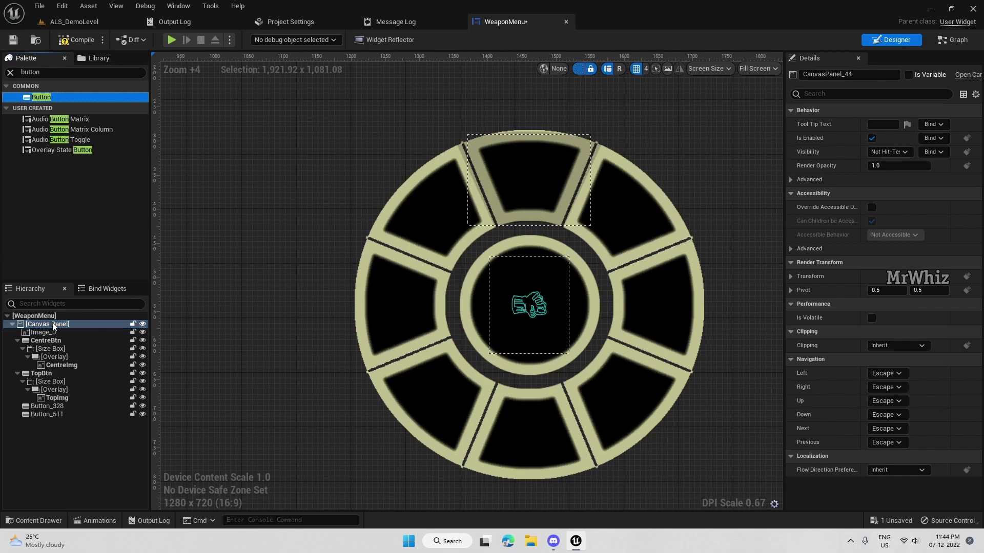
{"action": "left_click_drag", "start_coordinate": [41, 97], "coordinate": [56, 326]}
{"action": "left_click_drag", "start_coordinate": [49, 100], "coordinate": [55, 324]}
- Select all seven new buttons and anchor them to the canvas centre
{"action": "left_click", "coordinate": [47, 405]}
{"action": "left_click", "coordinate": [49, 414], "text": "shift"}
{"action": "left_click", "coordinate": [49, 422], "text": "shift"}
{"action": "left_click", "coordinate": [49, 431], "text": "shift"}
{"action": "left_click", "coordinate": [51, 438], "text": "shift"}
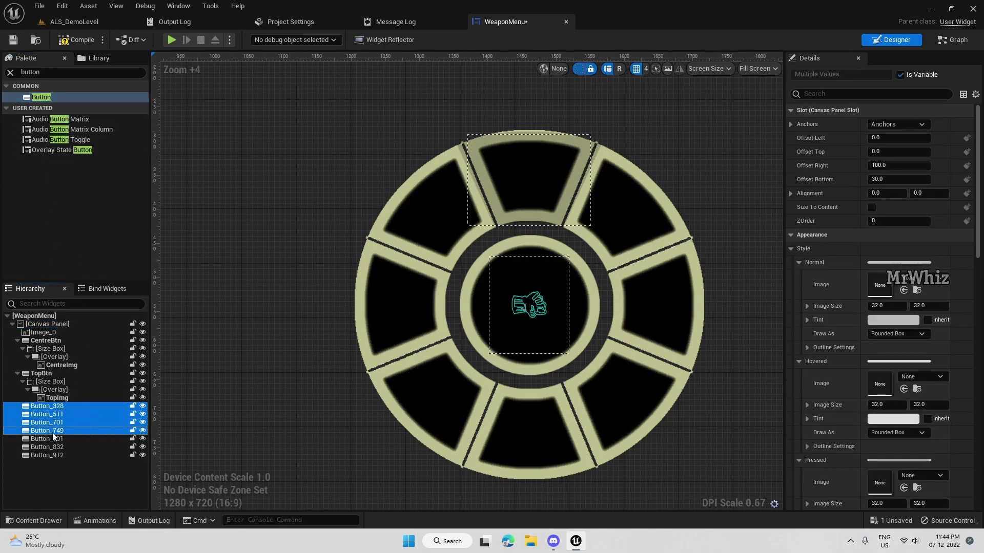
{"action": "left_click", "coordinate": [51, 447], "text": "shift"}
{"action": "left_click", "coordinate": [55, 455], "text": "shift"}
{"action": "left_click", "coordinate": [898, 124]}
{"action": "left_click", "coordinate": [862, 174]}
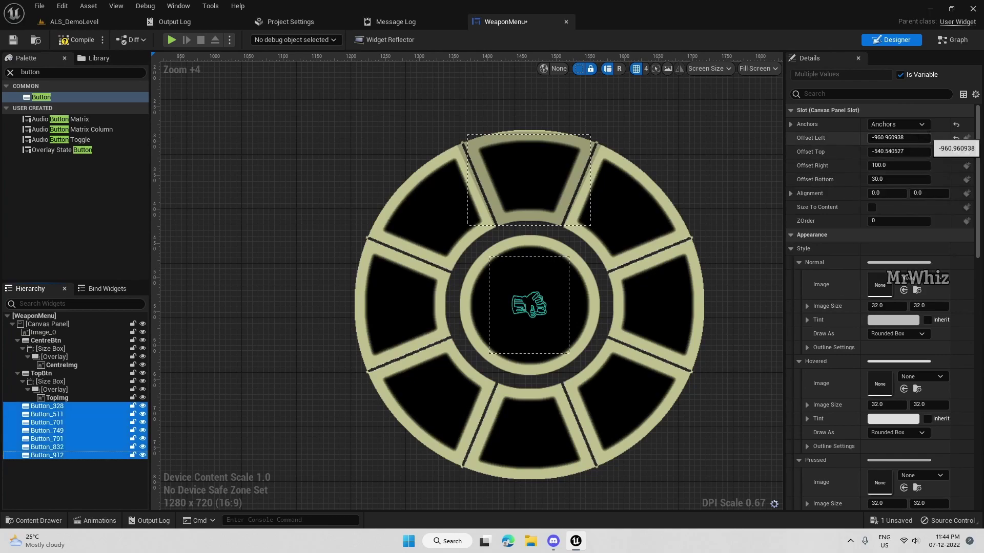
- Set the buttons' offsets to X 500, Y 0
{"action": "left_click", "coordinate": [956, 152]}
{"action": "left_click", "coordinate": [916, 137]}
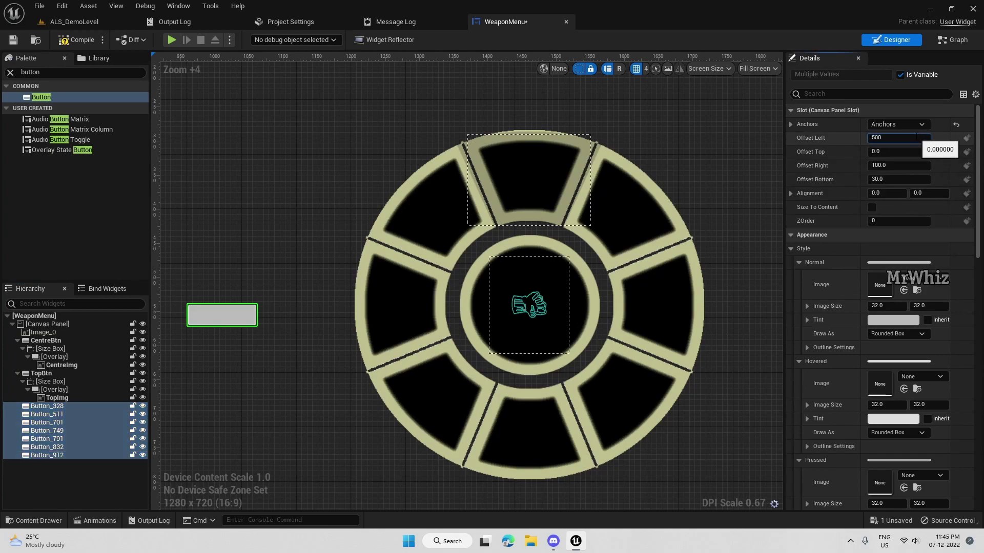
{"action": "type", "text": "500"}
{"action": "key", "text": "Return"}
{"action": "left_click", "coordinate": [417, 294]}
- Select the first new button and rename it TopLeftBtn
{"action": "left_click", "coordinate": [564, 315]}
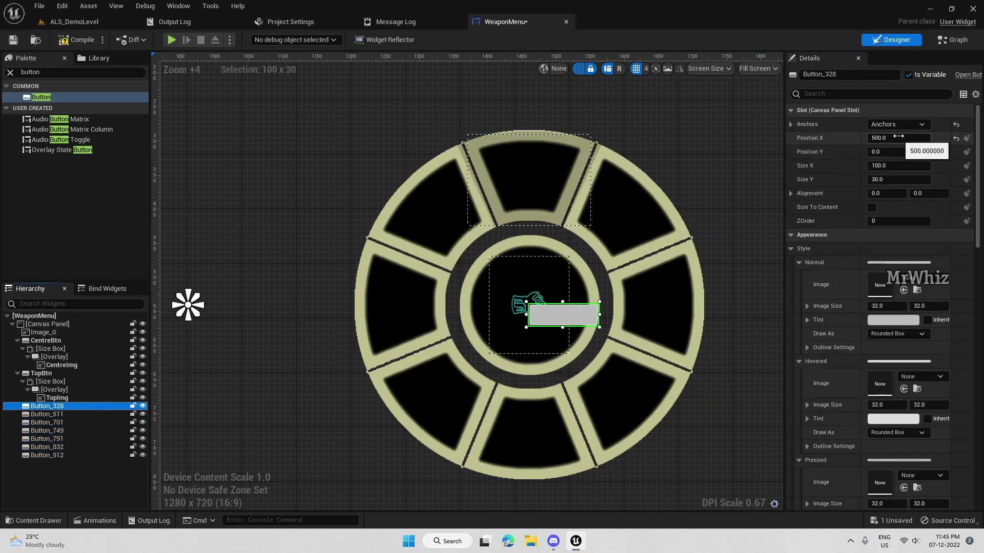
{"action": "left_click", "coordinate": [840, 74]}
{"action": "type", "text": "TopLeftBtn"}
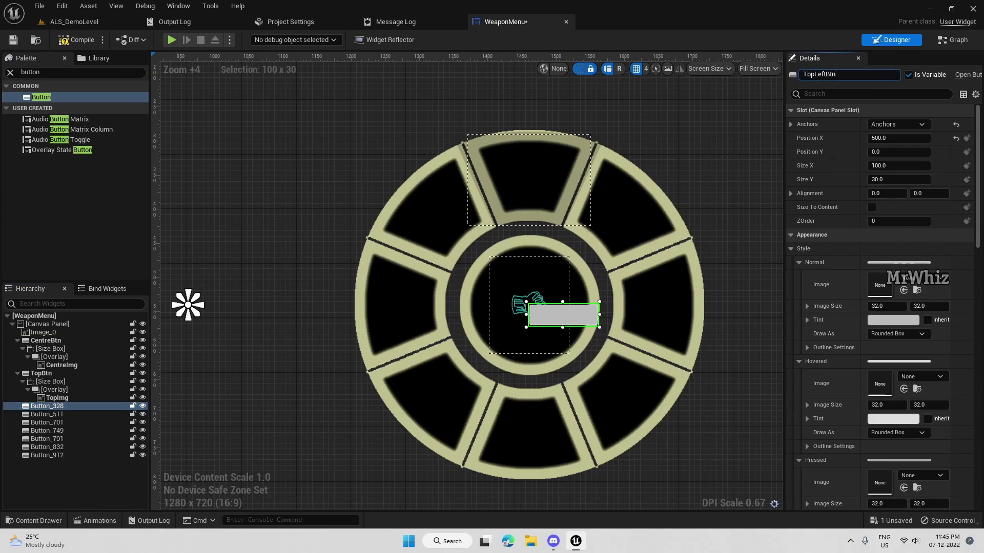
{"action": "key", "text": "Return"}
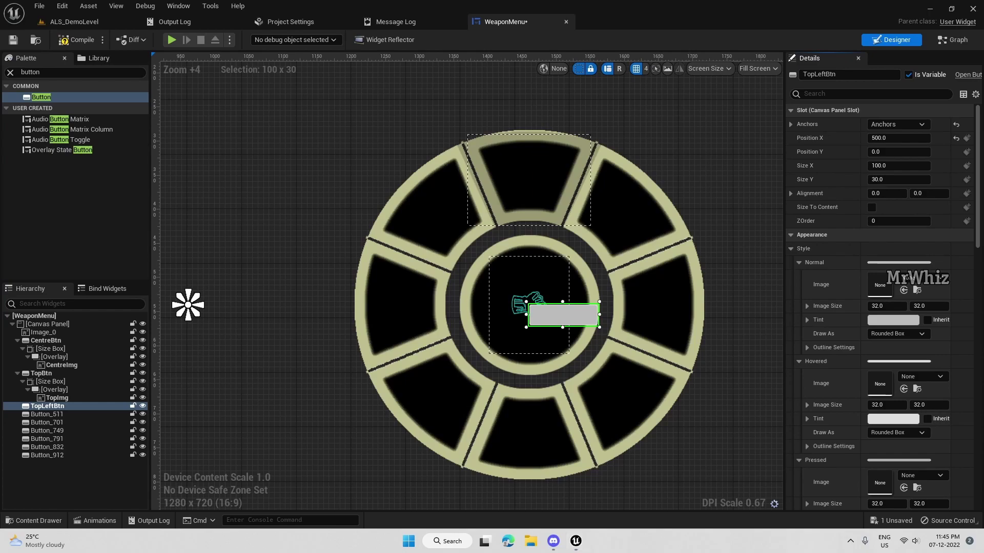
- Set TopLeftBtn's size to 191 × 191 and alignment to 1.25, 1.25
{"action": "left_click", "coordinate": [893, 166]}
{"action": "type", "text": "191"}
{"action": "key", "text": "Tab"}
{"action": "type", "text": "19"}
{"action": "key", "text": "Tab"}
{"action": "key", "text": "shift+Tab"}
{"action": "type", "text": "191"}
{"action": "key", "text": "Tab"}
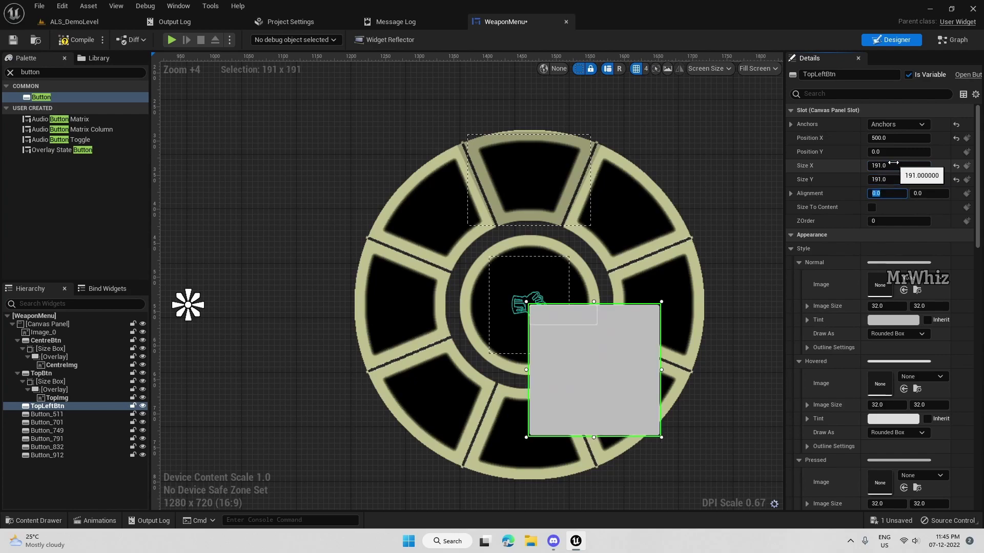
{"action": "type", "text": "1.25"}
{"action": "key", "text": "Tab"}
{"action": "type", "text": "1.25"}
{"action": "key", "text": "Tab"}
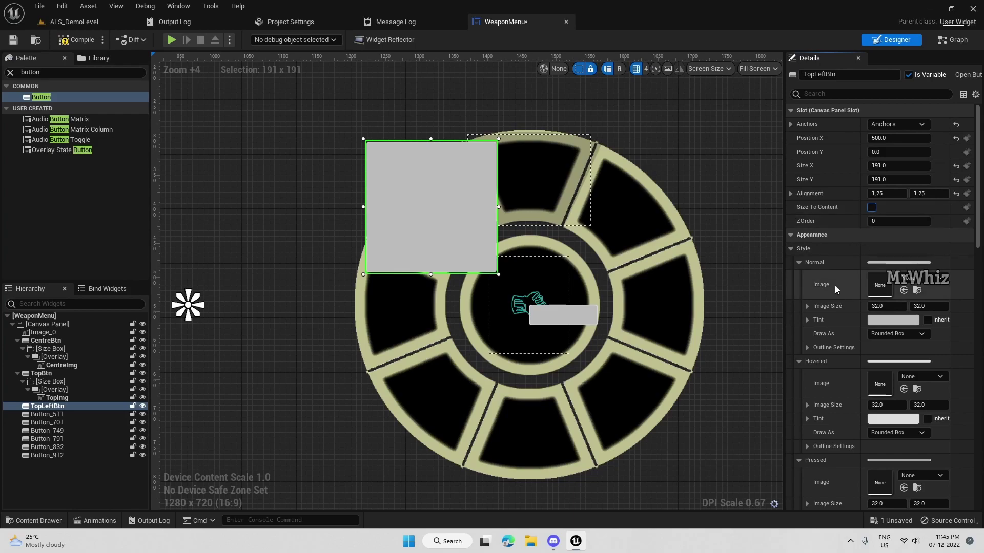
- Give the normal state the TopLeft texture drawn as Image, with Size To Content on
{"action": "scroll", "coordinate": [917, 256], "scroll_direction": "down", "scroll_amount": 2}
{"action": "left_click", "coordinate": [918, 245]}
{"action": "type", "text": "toplef"}
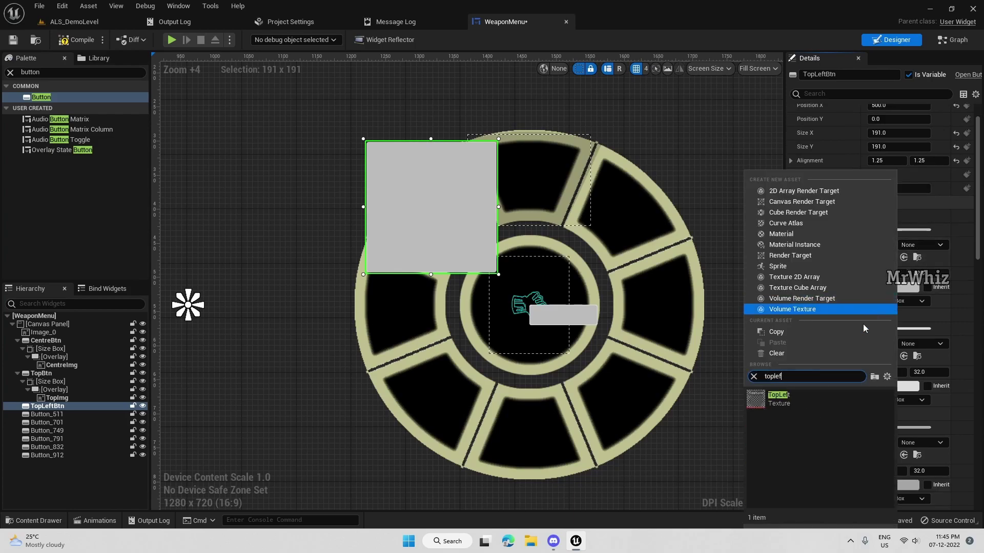
{"action": "left_click", "coordinate": [779, 397]}
{"action": "left_click", "coordinate": [917, 257]}
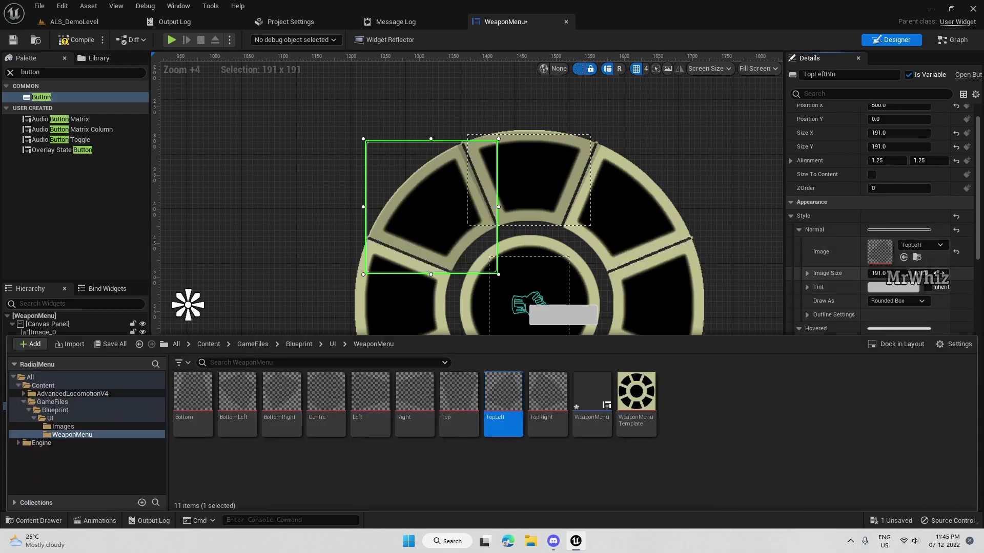
{"action": "left_click", "coordinate": [871, 175]}
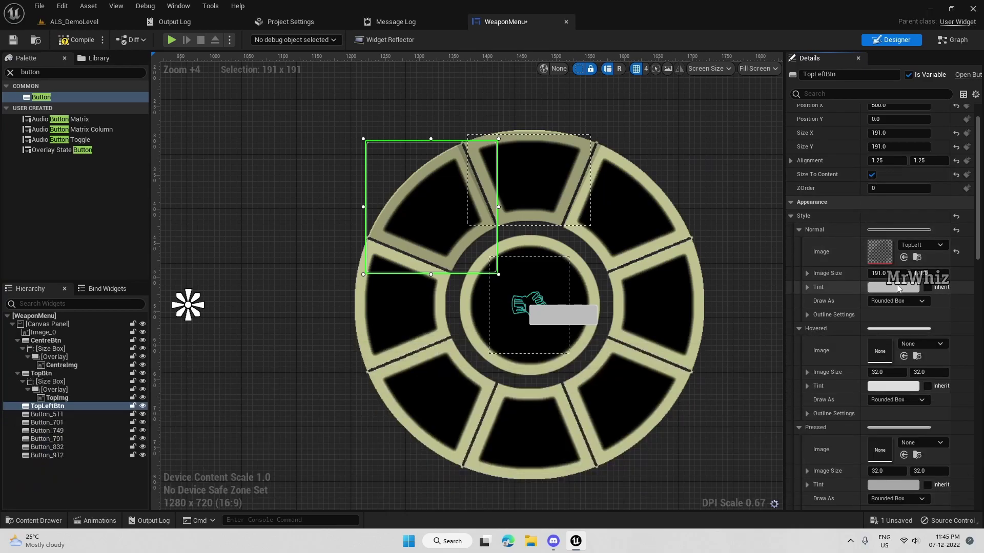
{"action": "left_click", "coordinate": [897, 300]}
{"action": "left_click", "coordinate": [884, 337]}
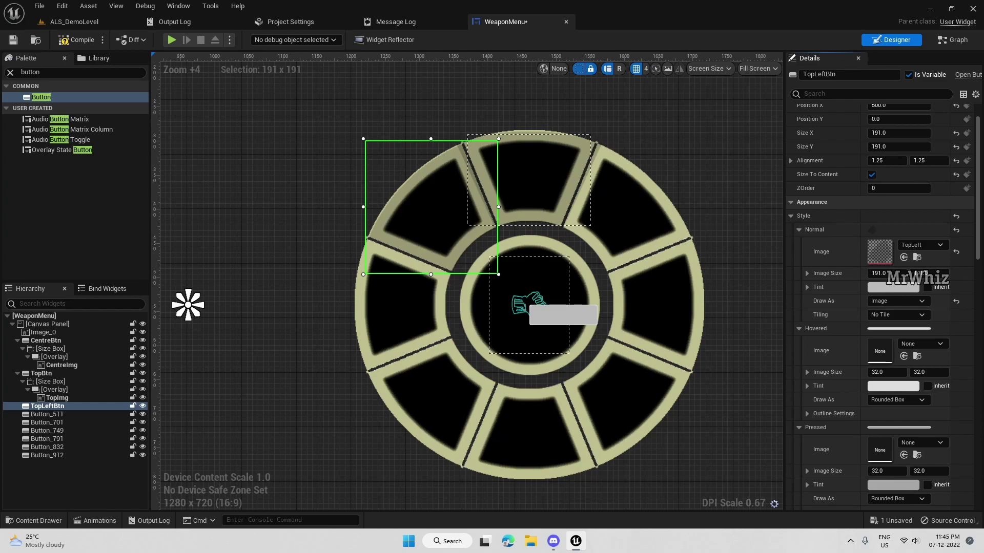
- Apply the TopLeft texture as Image to the hovered, pressed and disabled states
{"action": "left_click", "coordinate": [903, 356]}
{"action": "left_click", "coordinate": [897, 399]}
{"action": "left_click", "coordinate": [883, 436]}
{"action": "scroll", "coordinate": [901, 417], "scroll_direction": "down", "scroll_amount": 2}
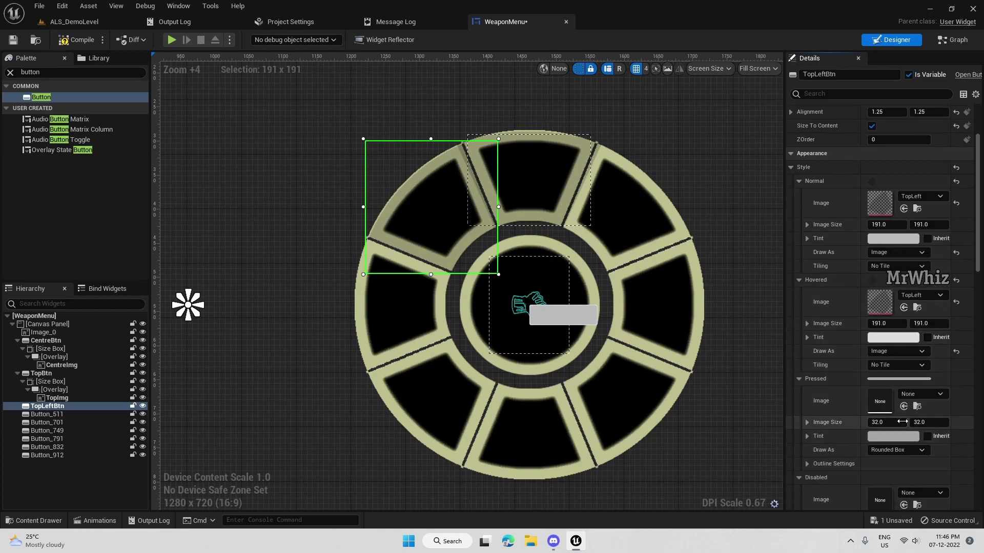
{"action": "left_click", "coordinate": [904, 407]}
{"action": "left_click", "coordinate": [897, 450]}
{"action": "left_click", "coordinate": [891, 484]}
{"action": "scroll", "coordinate": [901, 435], "scroll_direction": "down", "scroll_amount": 3}
{"action": "left_click", "coordinate": [903, 423]}
{"action": "scroll", "coordinate": [935, 441], "scroll_direction": "down", "scroll_amount": 1}
- Select the second new button and rename it TopRightBtn
{"action": "left_click", "coordinate": [563, 314]}
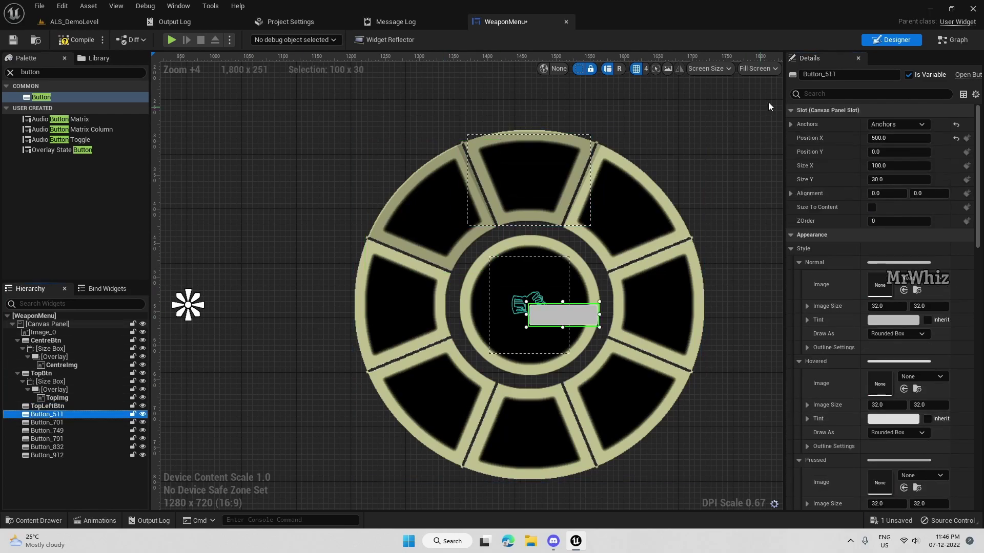
{"action": "left_click", "coordinate": [853, 75]}
{"action": "type", "text": "TopRight"}
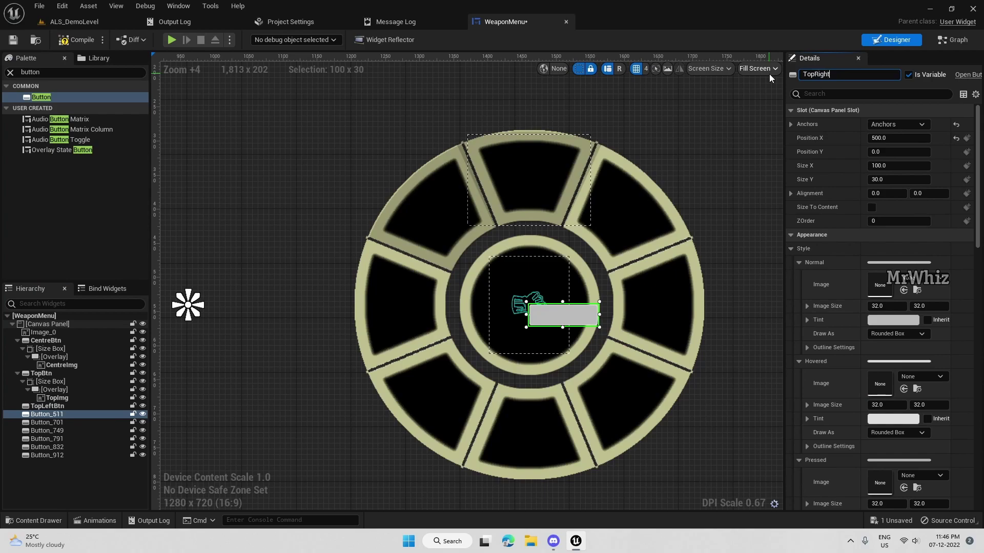
{"action": "type", "text": "Btn"}
{"action": "key", "text": "Return"}
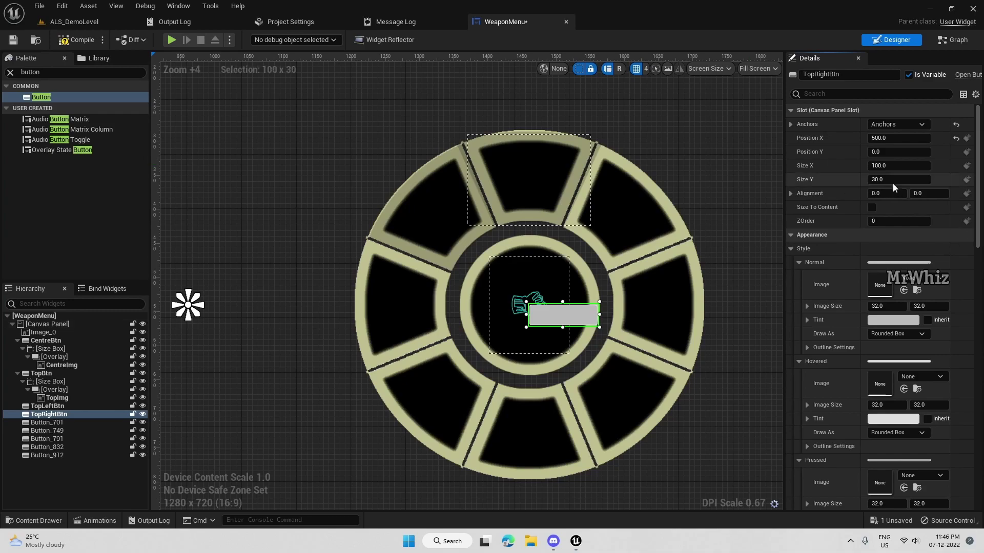
- Set TopRightBtn's size to 191 × 191 and alignment to -0.25, 1.25
{"action": "left_click", "coordinate": [897, 166]}
{"action": "type", "text": "191"}
{"action": "key", "text": "Tab"}
{"action": "type", "text": "191"}
{"action": "key", "text": "Tab"}
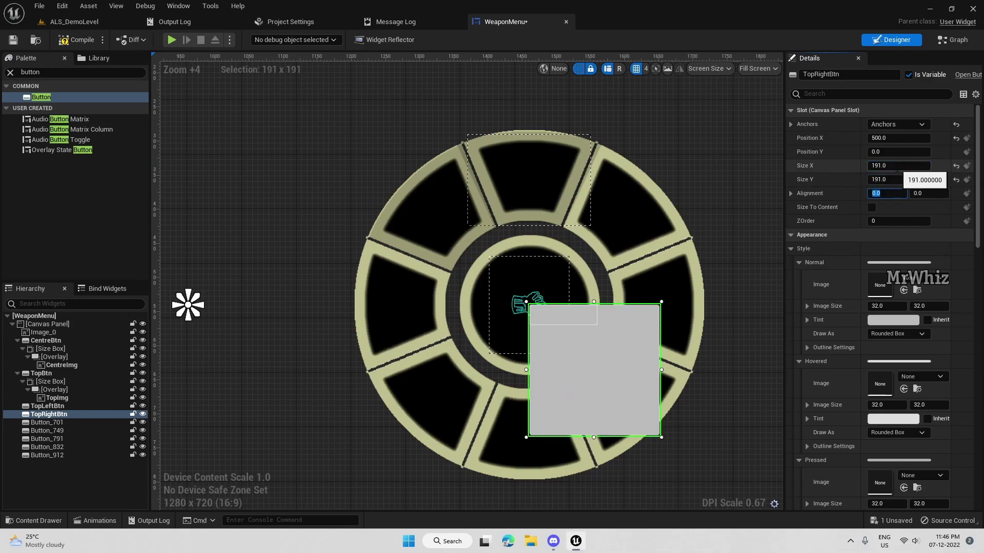
{"action": "type", "text": "-.25"}
{"action": "key", "text": "Tab"}
{"action": "type", "text": "1"}
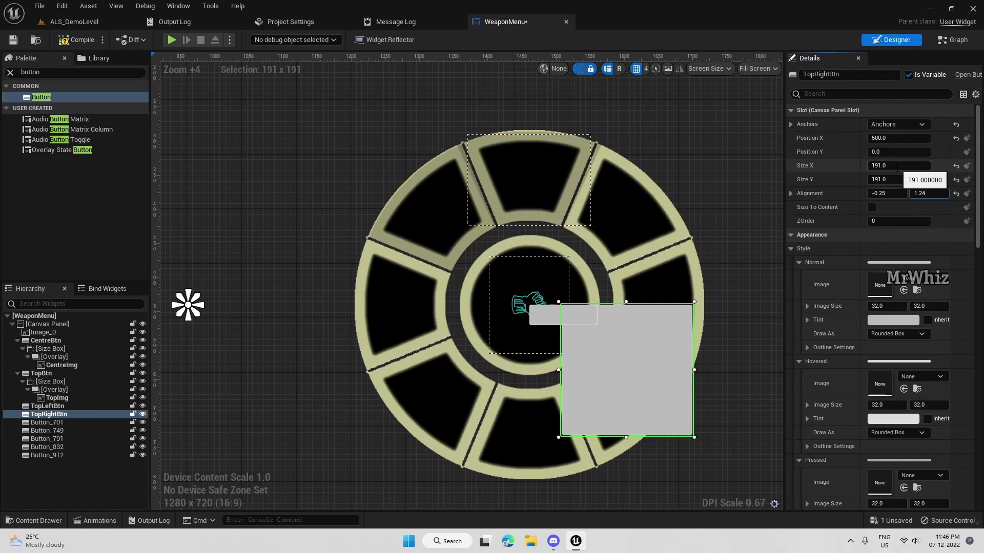
{"action": "type", "text": ".25"}
{"action": "key", "text": "Return"}
- Turn on Size To Content and give the normal state the TopRight texture, 191 wide, drawn as Image
{"action": "left_click", "coordinate": [871, 207]}
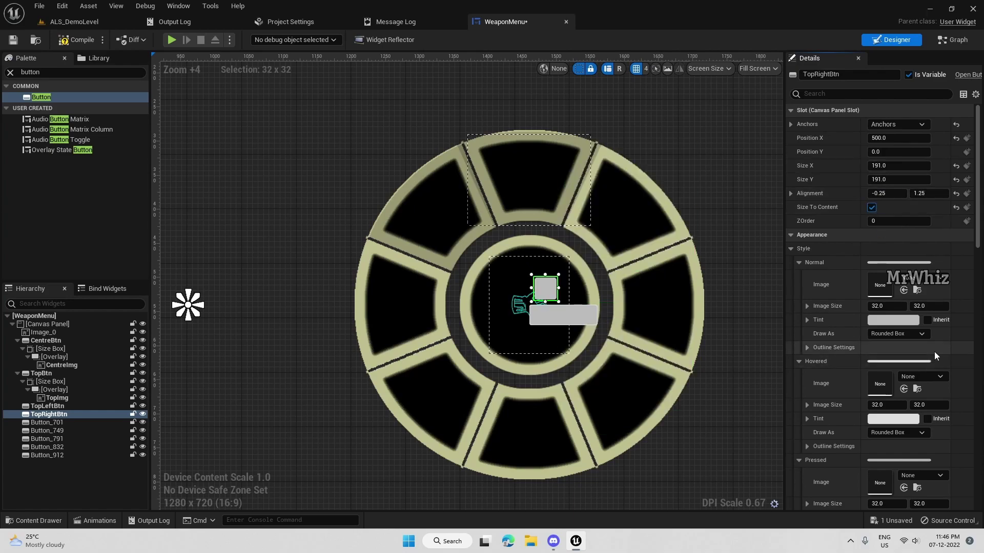
{"action": "left_click", "coordinate": [927, 284]}
{"action": "type", "text": "topright"}
{"action": "left_click", "coordinate": [818, 396]}
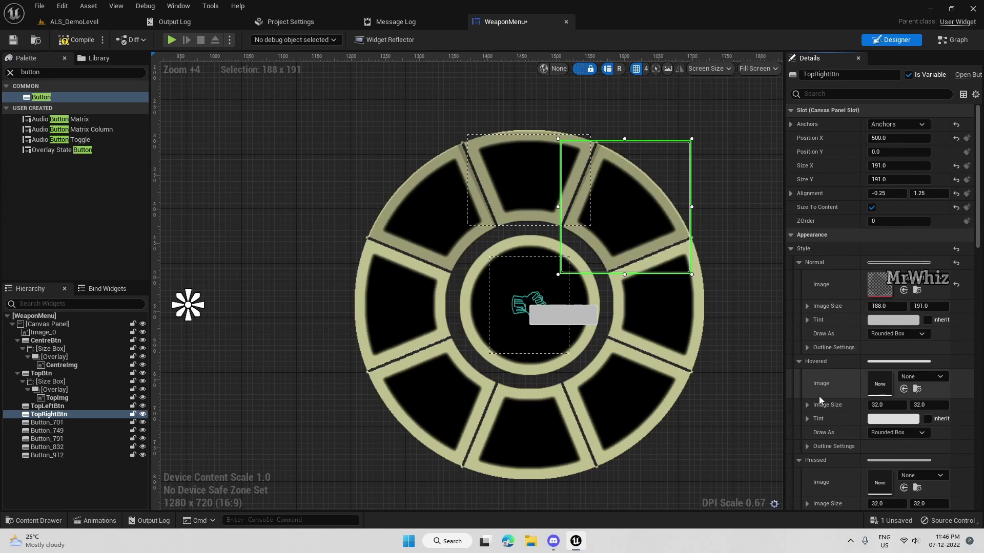
{"action": "left_click_drag", "start_coordinate": [901, 307], "coordinate": [909, 307]}
{"action": "left_click", "coordinate": [921, 333]}
{"action": "left_click", "coordinate": [912, 372]}
{"action": "scroll", "coordinate": [911, 366], "scroll_direction": "down", "scroll_amount": 1}
{"action": "left_click", "coordinate": [917, 273]}
- Reselect TopRightBtn and set the hovered and pressed states to the TopRight texture drawn as Image
{"action": "left_click", "coordinate": [738, 246]}
{"action": "left_click", "coordinate": [684, 223]}
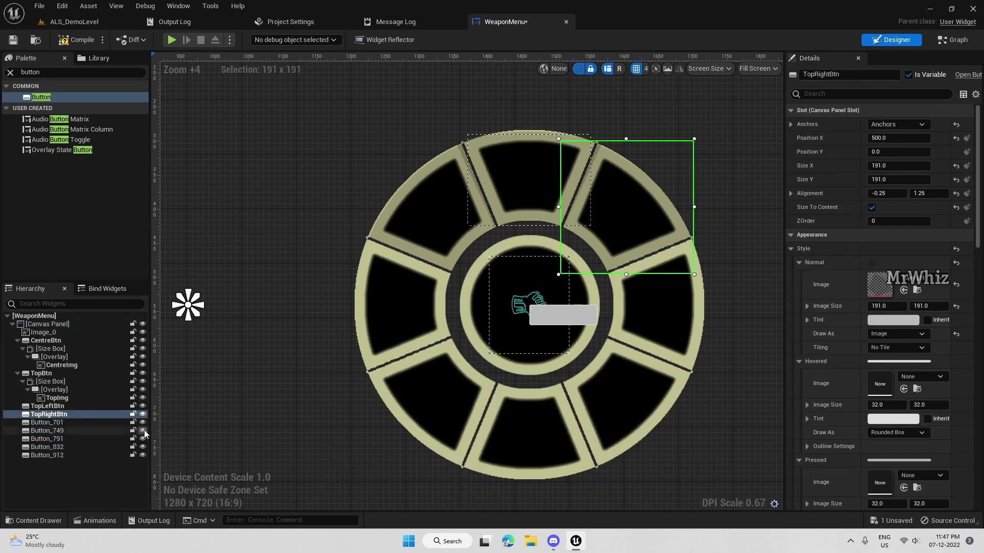
{"action": "scroll", "coordinate": [919, 398], "scroll_direction": "down", "scroll_amount": 4}
{"action": "left_click", "coordinate": [897, 384]}
{"action": "left_click", "coordinate": [879, 422]}
{"action": "left_click", "coordinate": [903, 438]}
{"action": "scroll", "coordinate": [903, 439], "scroll_direction": "down", "scroll_amount": 1}
{"action": "left_click", "coordinate": [896, 449]}
{"action": "left_click", "coordinate": [897, 491]}
- Set the hovered, pressed and disabled image sizes to 191 × 191
{"action": "key", "text": "Tab"}
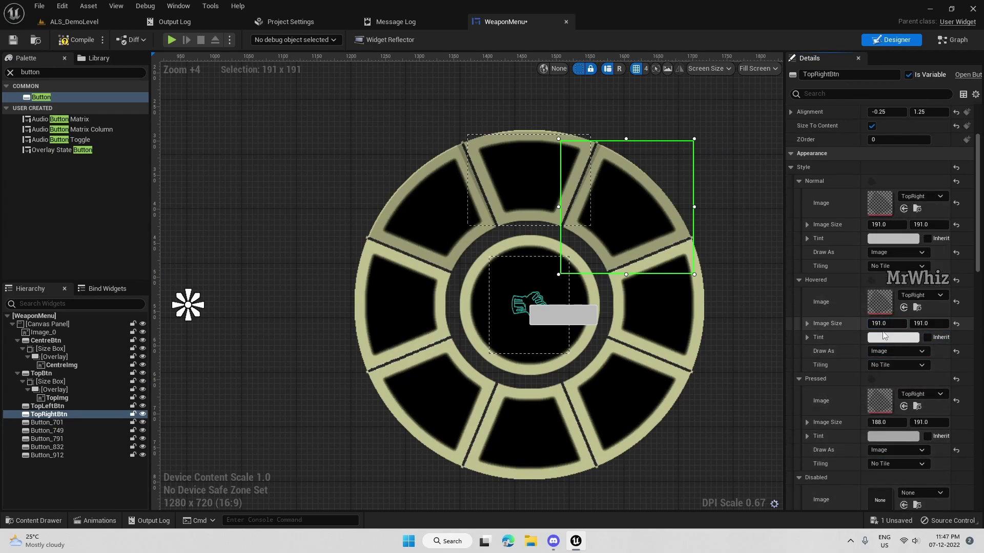
{"action": "left_click", "coordinate": [903, 422]}
{"action": "type", "text": "1"}
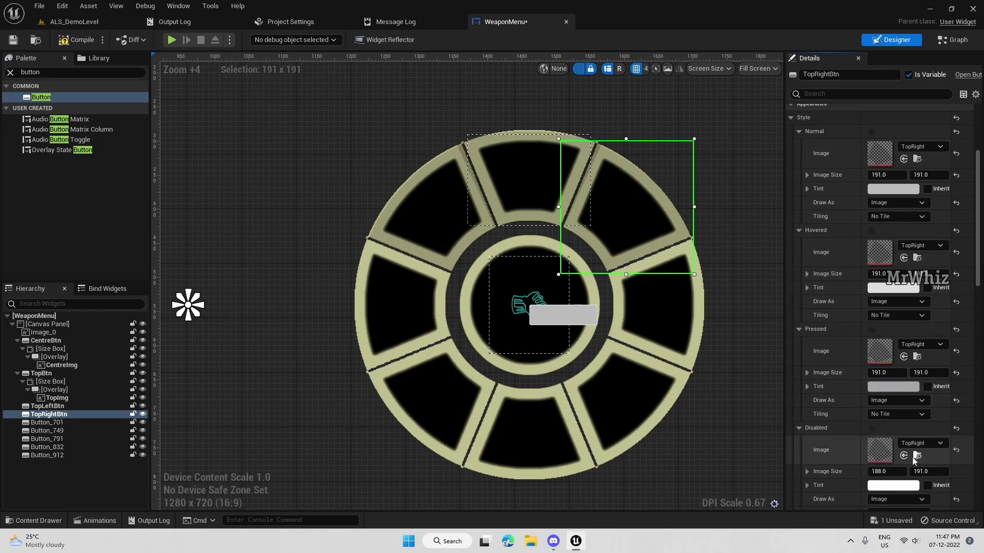
{"action": "scroll", "coordinate": [896, 424], "scroll_direction": "down", "scroll_amount": 1}
{"action": "left_click", "coordinate": [890, 424]}
{"action": "type", "text": "191"}
{"action": "key", "text": "Tab"}
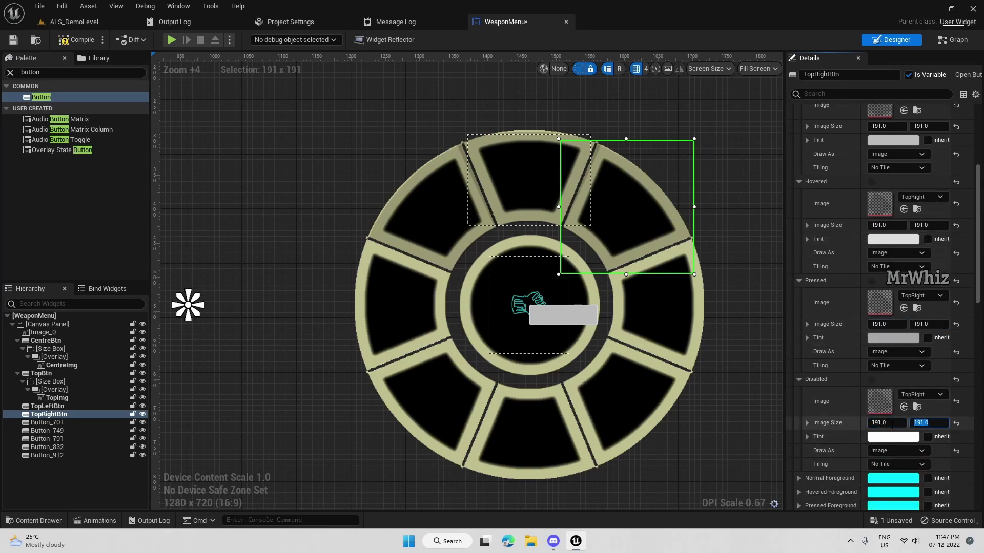
{"action": "key", "text": "Return"}
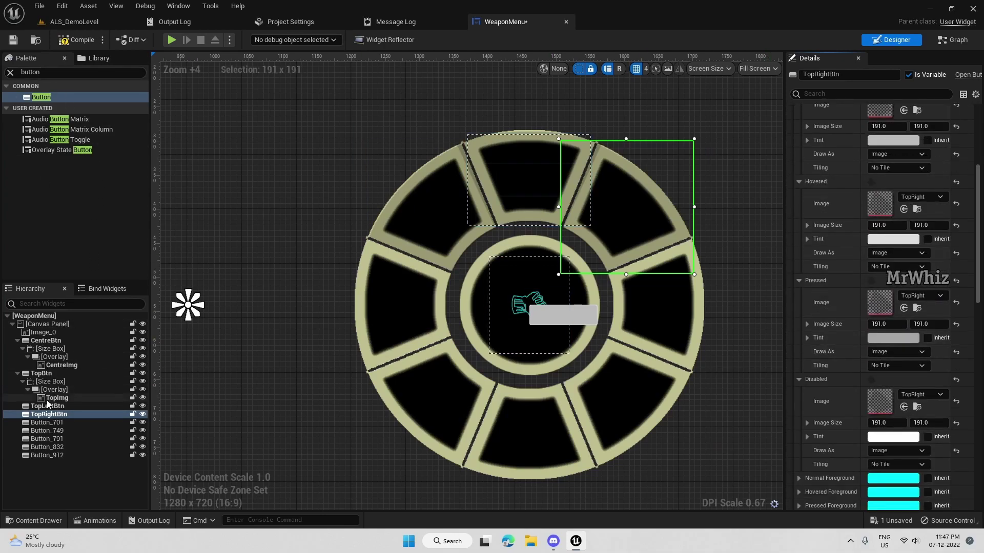
{"action": "left_click", "coordinate": [46, 422]}
- Rename Button_701 to LeftBtn
{"action": "left_click", "coordinate": [830, 74]}
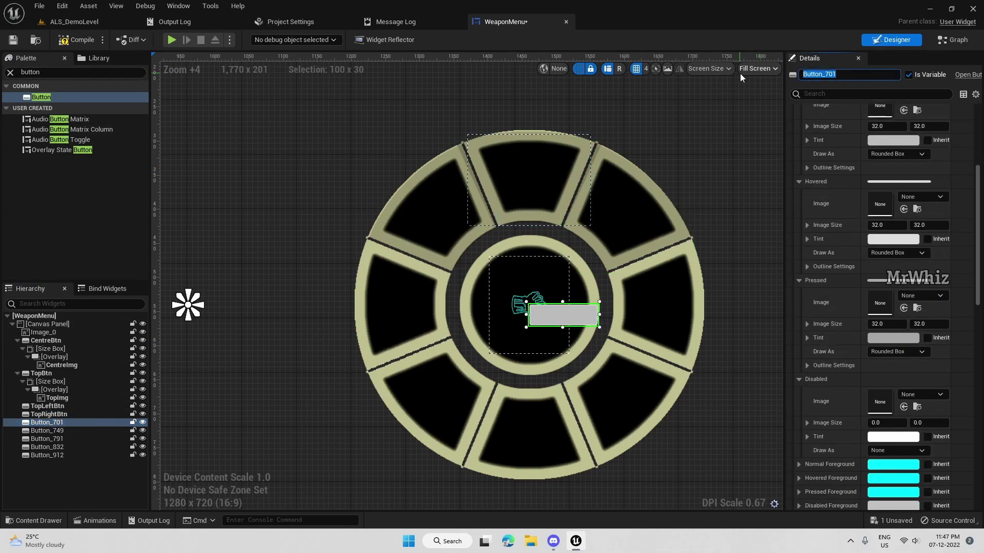
{"action": "type", "text": "LeftBtn"}
{"action": "key", "text": "Return"}
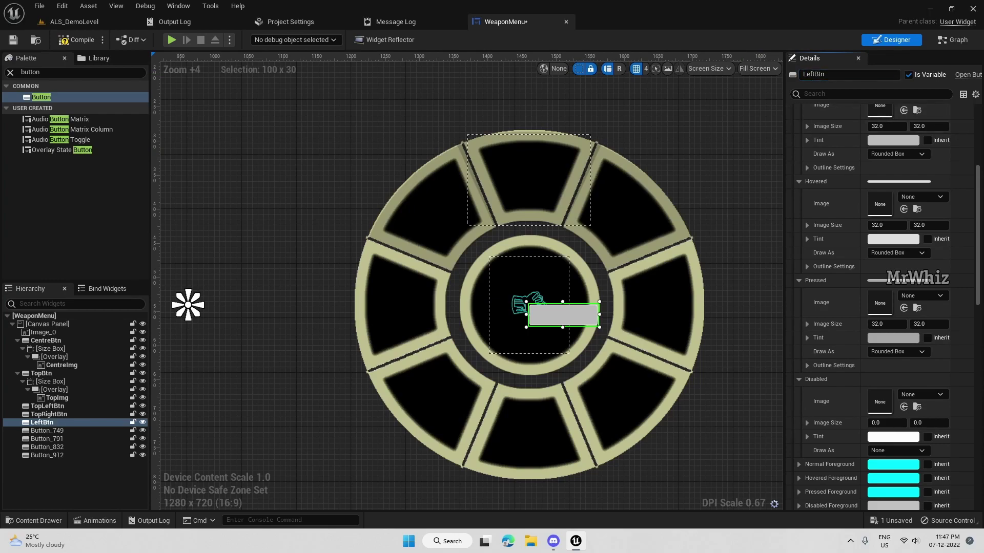
- Set LeftBtn's size to 141 × 191 and alignment to 1.8, 0.5
{"action": "scroll", "coordinate": [910, 167], "scroll_direction": "up", "scroll_amount": 5}
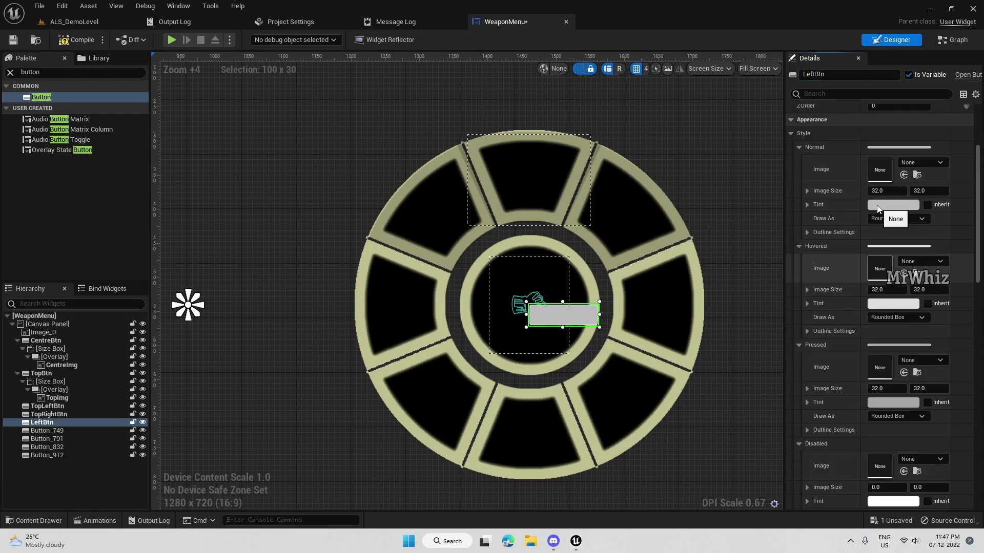
{"action": "left_click", "coordinate": [899, 165]}
{"action": "type", "text": "141"}
{"action": "key", "text": "Tab"}
{"action": "type", "text": "191"}
{"action": "key", "text": "Tab"}
{"action": "type", "text": "1.8"}
{"action": "key", "text": "Tab"}
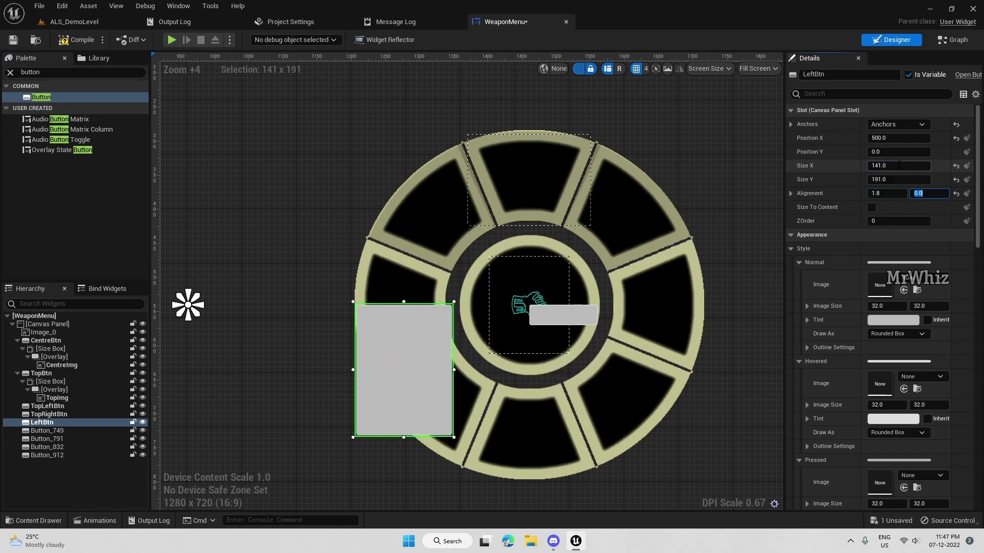
{"action": "type", "text": "0.5"}
{"action": "key", "text": "Tab"}
- Turn on Size To Content and give the normal state the Left texture drawn as Image
{"action": "left_click", "coordinate": [871, 207]}
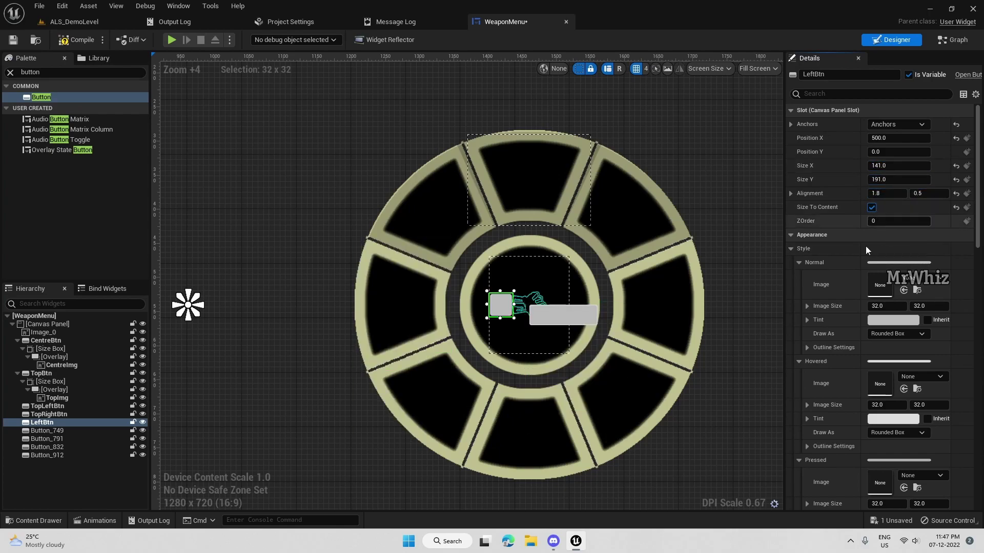
{"action": "left_click", "coordinate": [926, 279]}
{"action": "type", "text": "left"}
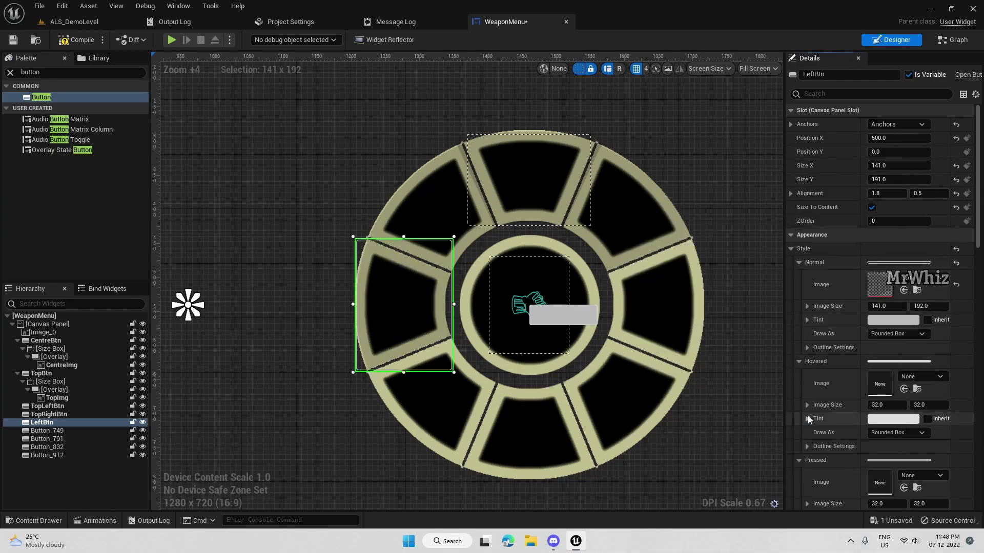
{"action": "key", "text": "Return"}
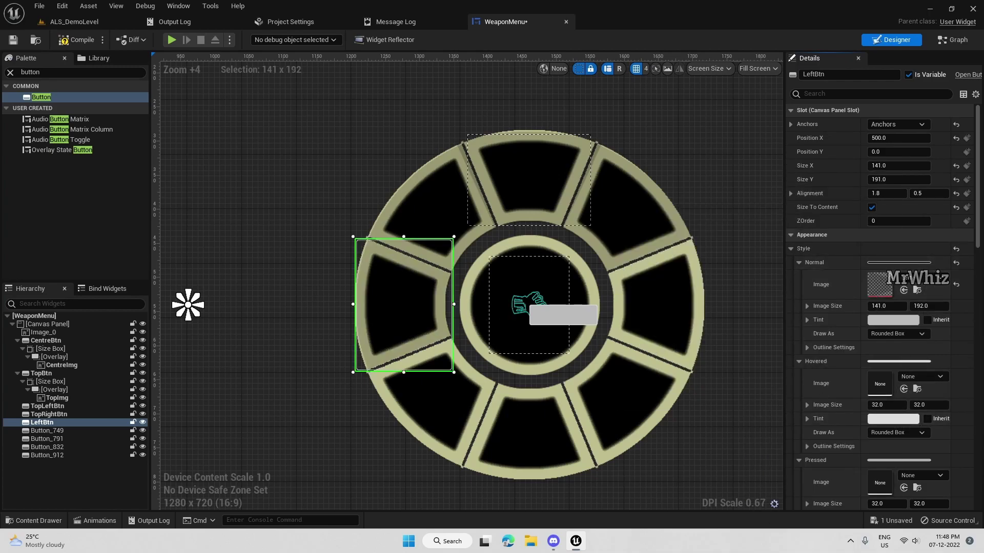
{"action": "left_click", "coordinate": [917, 290]}
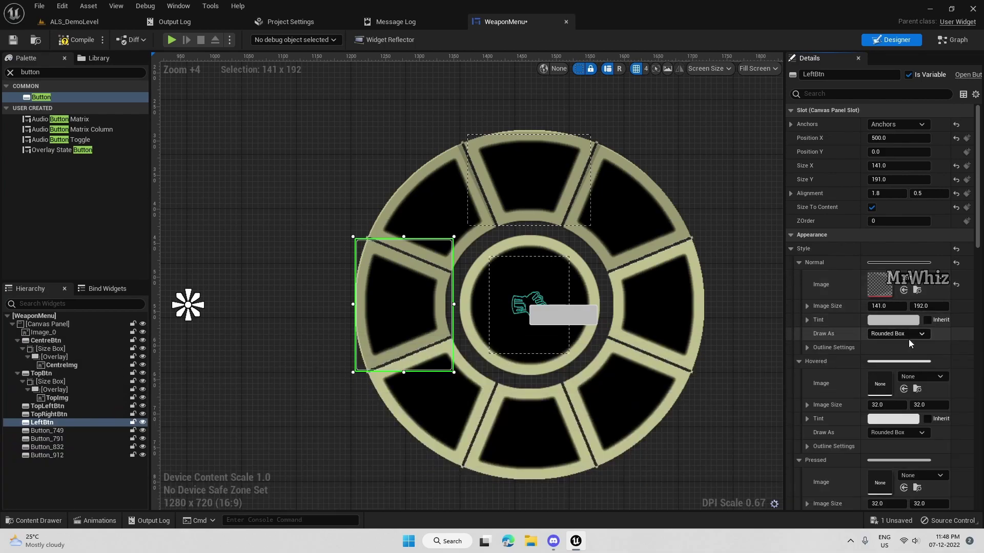
{"action": "left_click", "coordinate": [897, 333]}
{"action": "left_click", "coordinate": [901, 374]}
- Apply the Left texture as Image to the hovered, pressed and disabled states
{"action": "scroll", "coordinate": [900, 374], "scroll_direction": "down", "scroll_amount": 3}
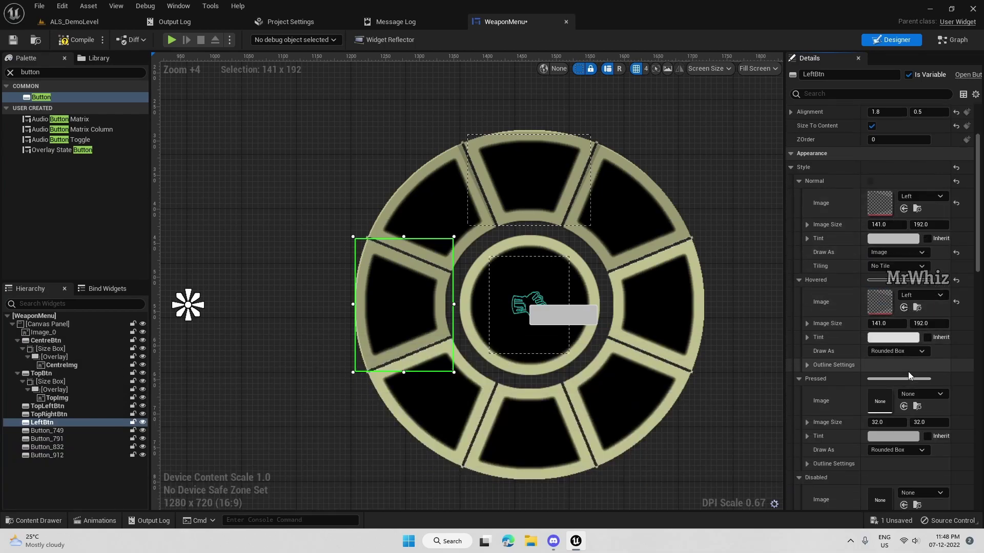
{"action": "left_click", "coordinate": [896, 351]}
{"action": "left_click", "coordinate": [899, 391]}
{"action": "scroll", "coordinate": [899, 391], "scroll_direction": "down", "scroll_amount": 2}
{"action": "left_click", "coordinate": [896, 383]}
{"action": "left_click", "coordinate": [897, 423]}
{"action": "left_click", "coordinate": [903, 340]}
{"action": "scroll", "coordinate": [897, 295], "scroll_direction": "up", "scroll_amount": 5}
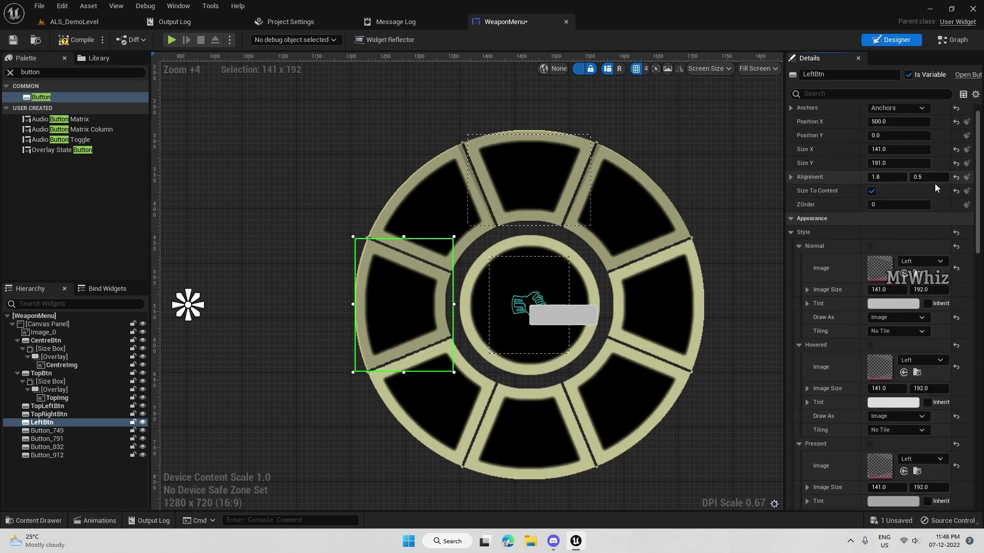
{"action": "scroll", "coordinate": [933, 303], "scroll_direction": "down", "scroll_amount": 3}
{"action": "scroll", "coordinate": [922, 303], "scroll_direction": "down", "scroll_amount": 4}
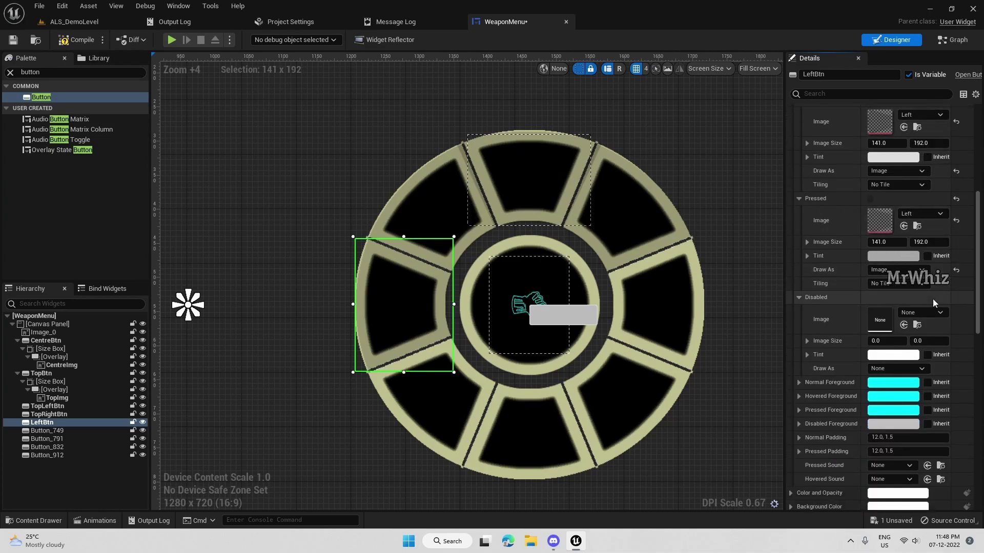
{"action": "scroll", "coordinate": [902, 304], "scroll_direction": "up", "scroll_amount": 2}
{"action": "scroll", "coordinate": [886, 306], "scroll_direction": "down", "scroll_amount": 2}
{"action": "left_click", "coordinate": [879, 352], "text": "shift"}
{"action": "scroll", "coordinate": [897, 357], "scroll_direction": "down", "scroll_amount": 2}
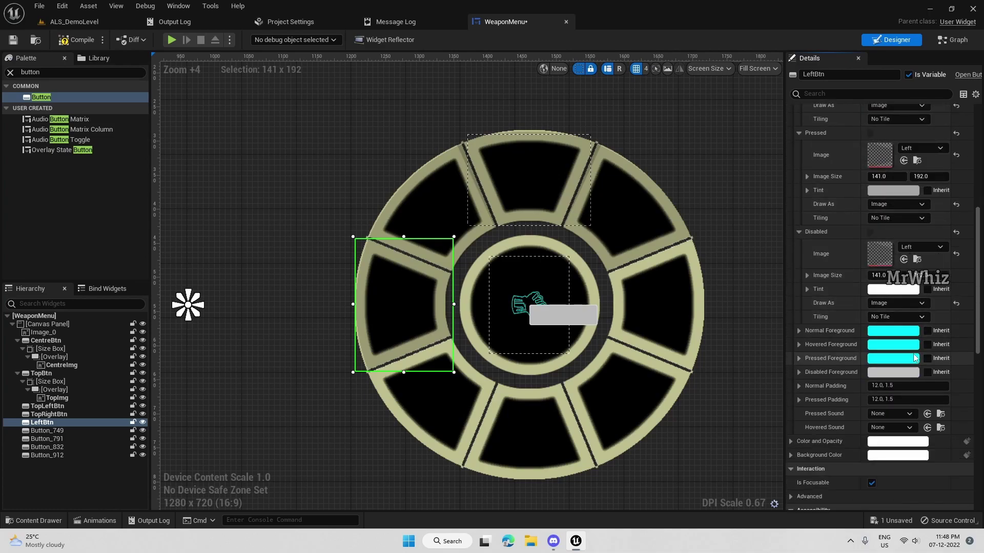
{"action": "scroll", "coordinate": [915, 357], "scroll_direction": "down", "scroll_amount": 2}
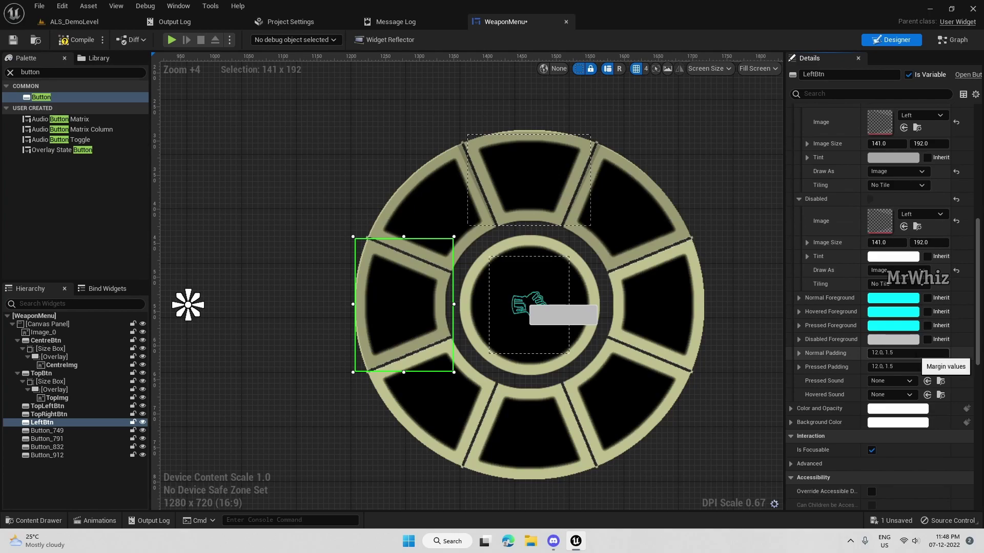
{"action": "scroll", "coordinate": [915, 353], "scroll_direction": "down", "scroll_amount": 5}
{"action": "scroll", "coordinate": [915, 354], "scroll_direction": "up", "scroll_amount": 20}
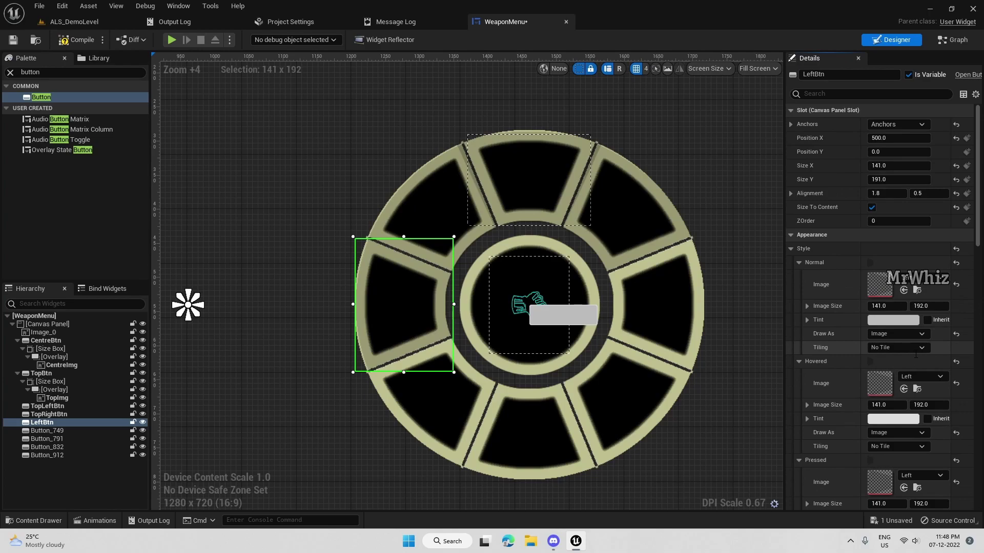
- Select Button_749 and rename it RightBtn
{"action": "left_click", "coordinate": [70, 433]}
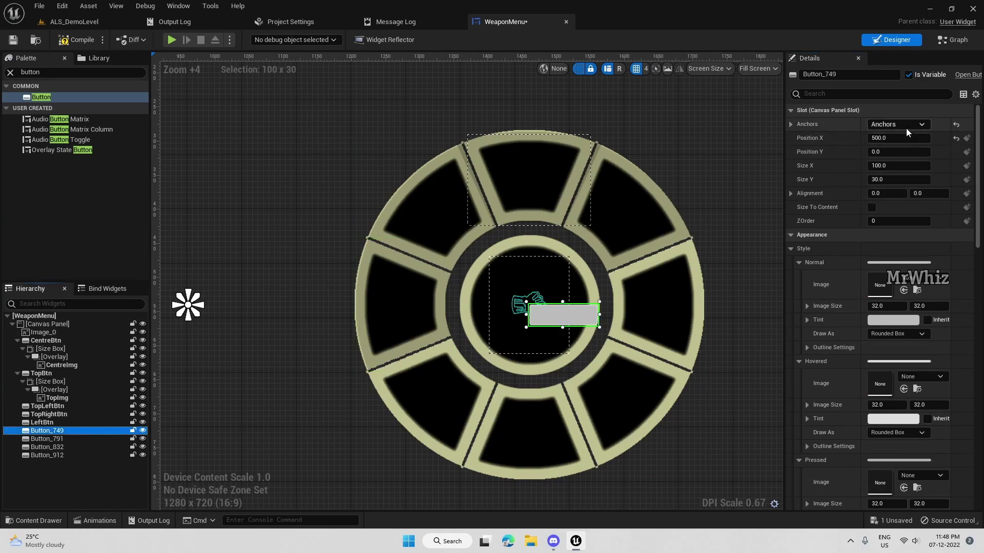
{"action": "left_click", "coordinate": [840, 74]}
{"action": "type", "text": "RightBtn"}
{"action": "key", "text": "Return"}
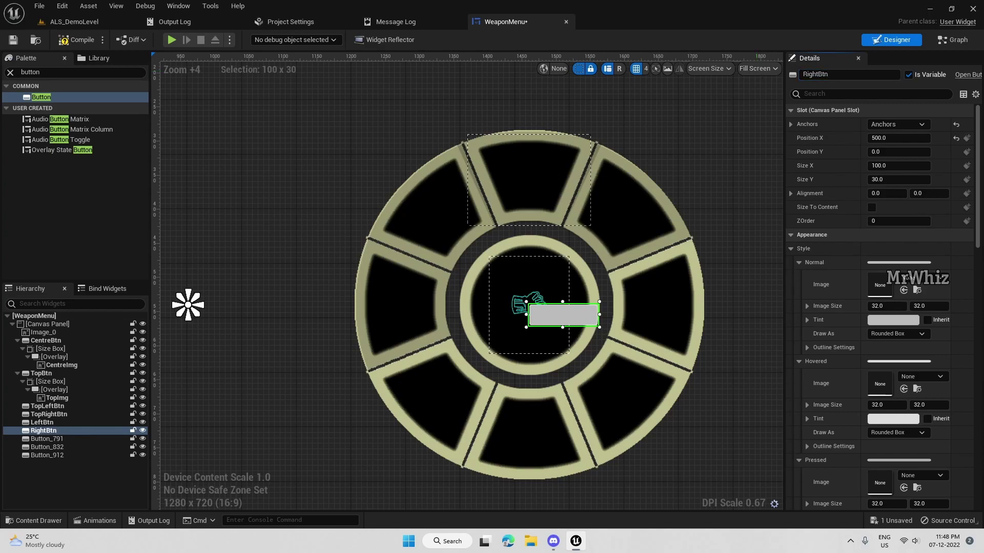
- Set RightBtn's size to 142×191 and alignment to -0.8, 0.5, with Size To Content ticked
{"action": "left_click", "coordinate": [898, 165]}
{"action": "type", "text": "142"}
{"action": "key", "text": "Tab"}
{"action": "type", "text": "191"}
{"action": "key", "text": "Tab"}
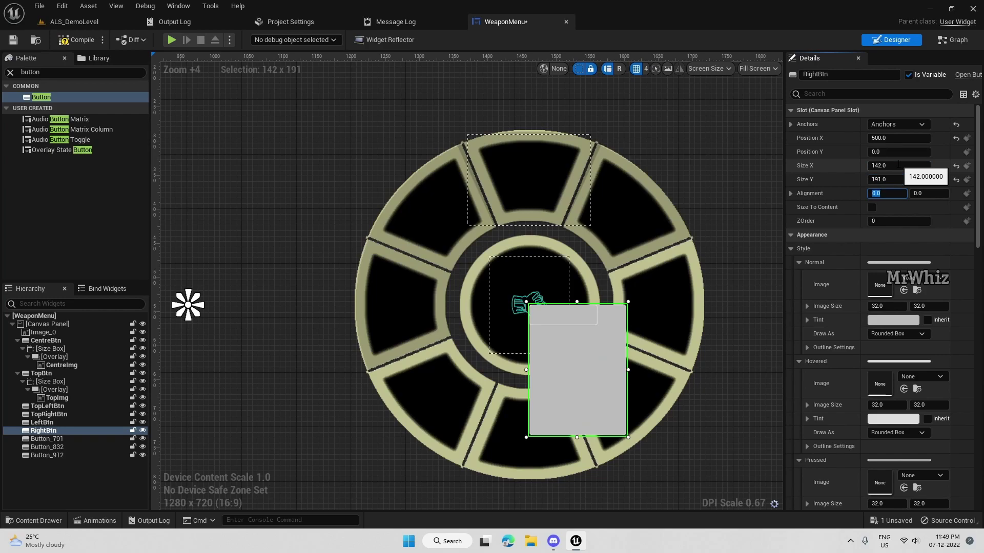
{"action": "type", "text": "-.8"}
{"action": "key", "text": "Tab"}
{"action": "type", "text": ".5"}
{"action": "key", "text": "Return"}
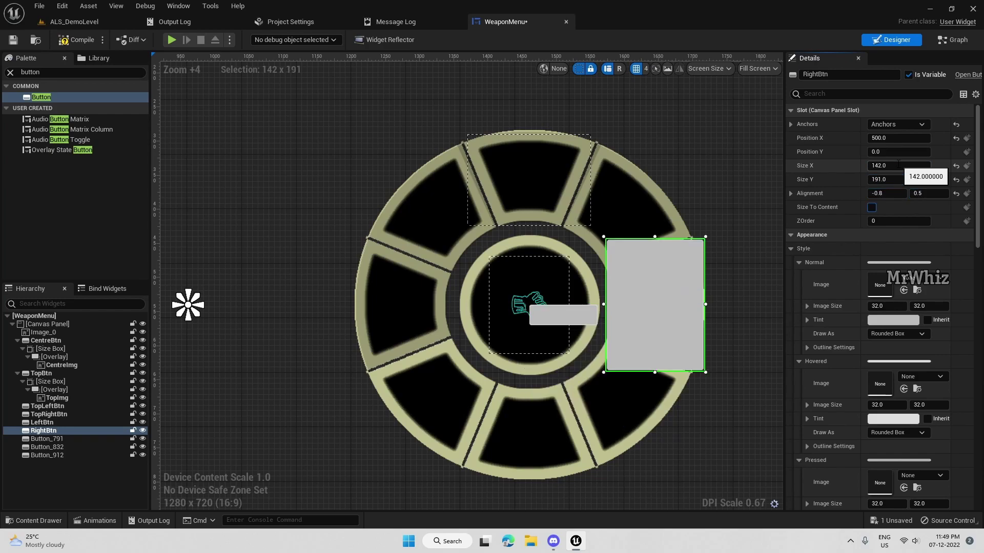
{"action": "left_click", "coordinate": [872, 207]}
- Give RightBtn's normal state the Right texture, drawn as Image
{"action": "left_click", "coordinate": [923, 281]}
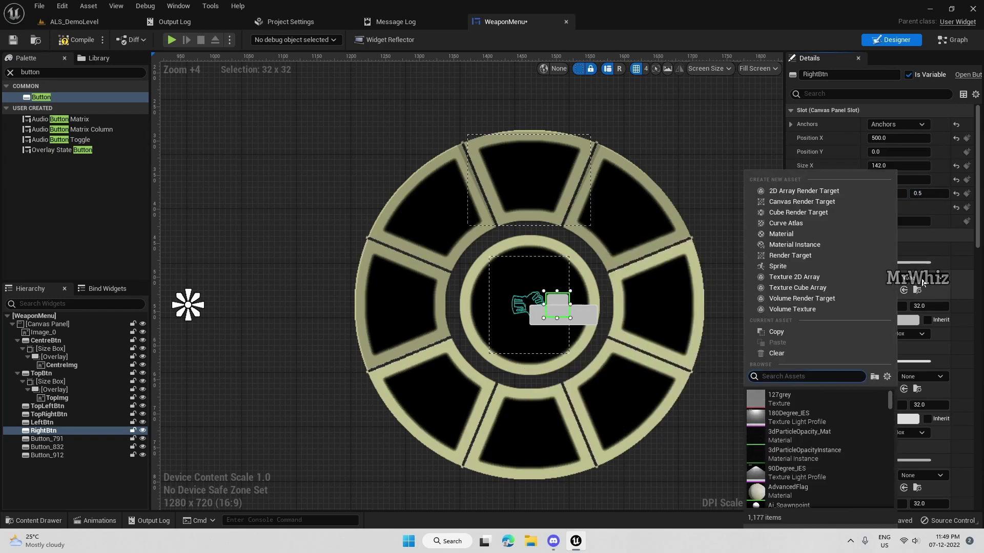
{"action": "left_click", "coordinate": [799, 487]}
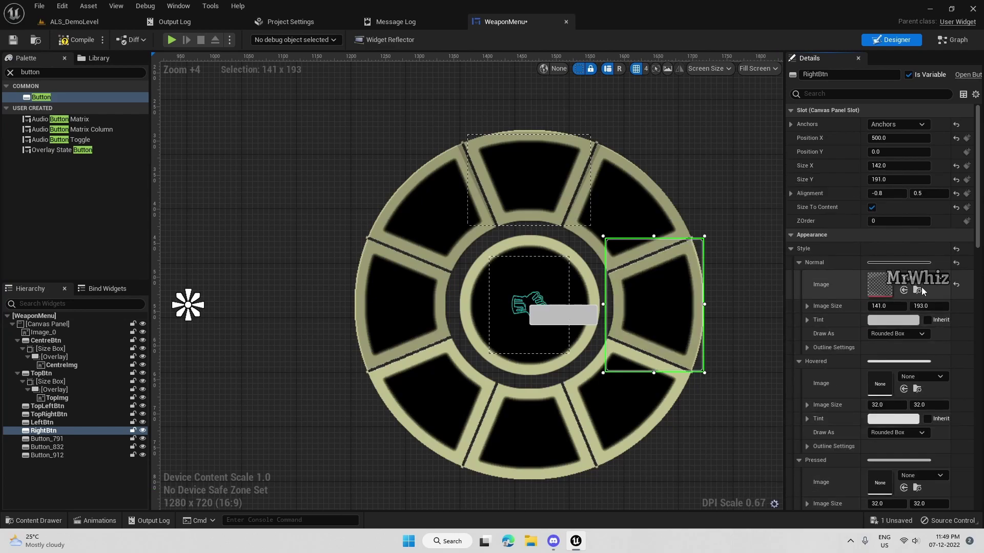
{"action": "left_click", "coordinate": [917, 289]}
{"action": "left_click", "coordinate": [896, 333]}
{"action": "left_click", "coordinate": [886, 372]}
- Give the hovered state the Right texture, drawn as Image
{"action": "left_click", "coordinate": [931, 378]}
{"action": "left_click", "coordinate": [931, 378]}
{"action": "left_click", "coordinate": [904, 389]}
{"action": "scroll", "coordinate": [907, 387], "scroll_direction": "down", "scroll_amount": 2}
{"action": "left_click", "coordinate": [912, 370]}
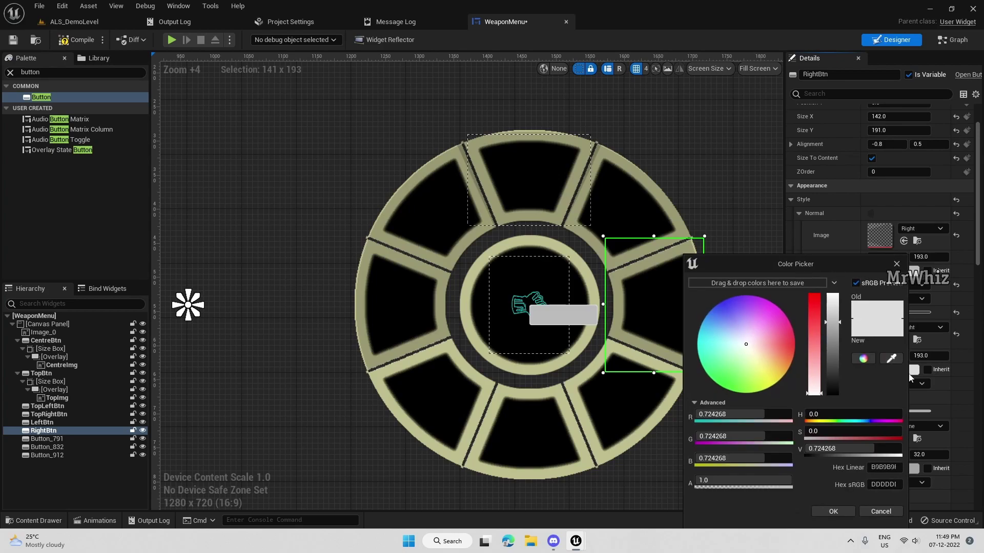
{"action": "left_click", "coordinate": [921, 385]}
{"action": "left_click", "coordinate": [879, 423]}
{"action": "left_click", "coordinate": [942, 396]}
- Assign the Right texture to the pressed and disabled states, with pressed drawn as Image
{"action": "scroll", "coordinate": [942, 396], "scroll_direction": "down", "scroll_amount": 2}
{"action": "left_click", "coordinate": [903, 356]}
{"action": "left_click", "coordinate": [921, 400]}
{"action": "left_click", "coordinate": [925, 439]}
{"action": "scroll", "coordinate": [930, 434], "scroll_direction": "down", "scroll_amount": 2}
{"action": "left_click", "coordinate": [903, 391]}
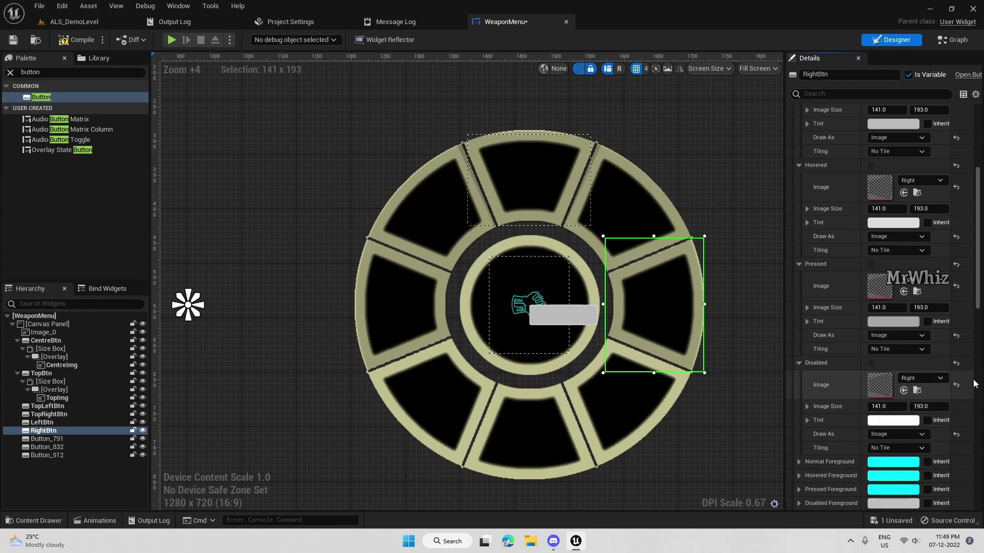
{"action": "scroll", "coordinate": [973, 384], "scroll_direction": "up", "scroll_amount": 5}
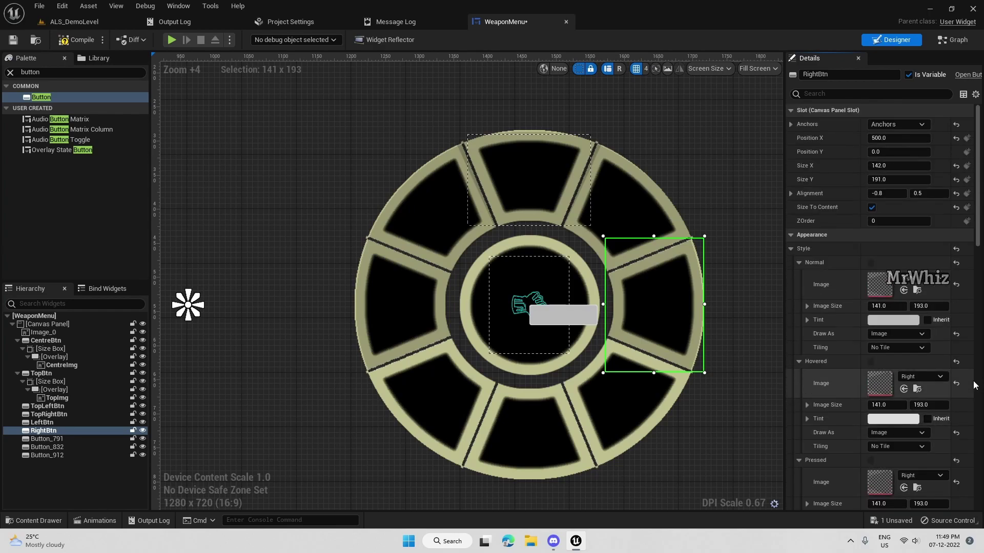
{"action": "left_click", "coordinate": [57, 439]}
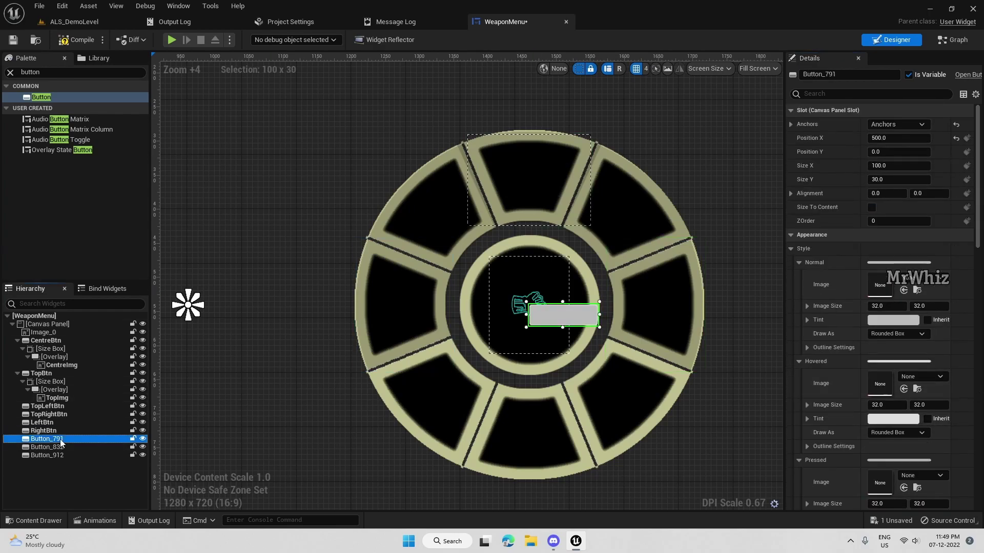
- Rename Button_791 to BottomLeftBtn
{"action": "left_click", "coordinate": [850, 75]}
{"action": "type", "text": "BottomLeft"}
{"action": "key", "text": "Return"}
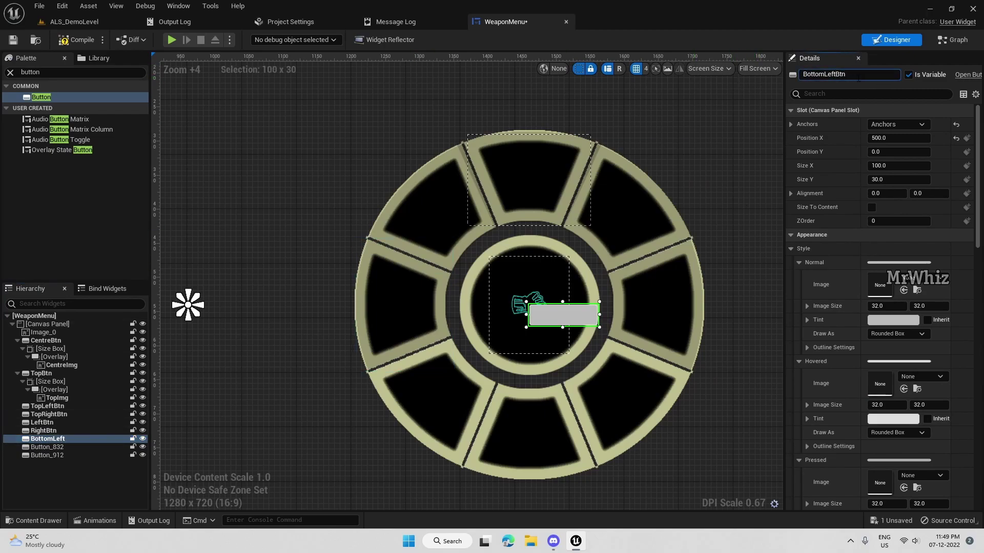
{"action": "type", "text": "Btn"}
{"action": "key", "text": "Return"}
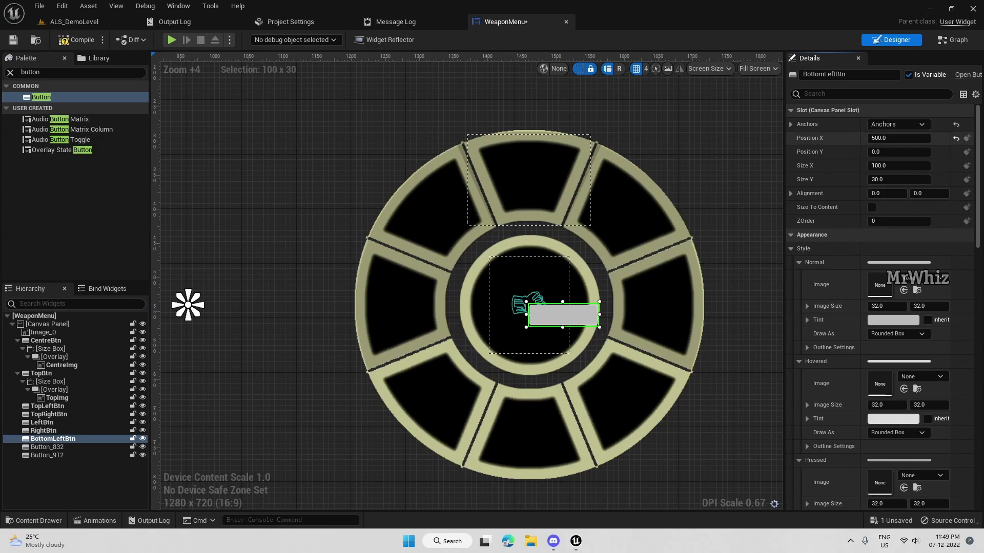
- Set BottomLeftBtn's size to 191×191 and alignment to 1.25, -0.25, with Size To Content ticked
{"action": "left_click", "coordinate": [902, 170]}
{"action": "type", "text": "191"}
{"action": "key", "text": "Tab"}
{"action": "type", "text": "19"}
{"action": "key", "text": "Tab"}
{"action": "left_click", "coordinate": [898, 179]}
{"action": "type", "text": "191"}
{"action": "key", "text": "Tab"}
{"action": "type", "text": "1.25"}
{"action": "key", "text": "Tab"}
{"action": "type", "text": "-.25"}
{"action": "key", "text": "Return"}
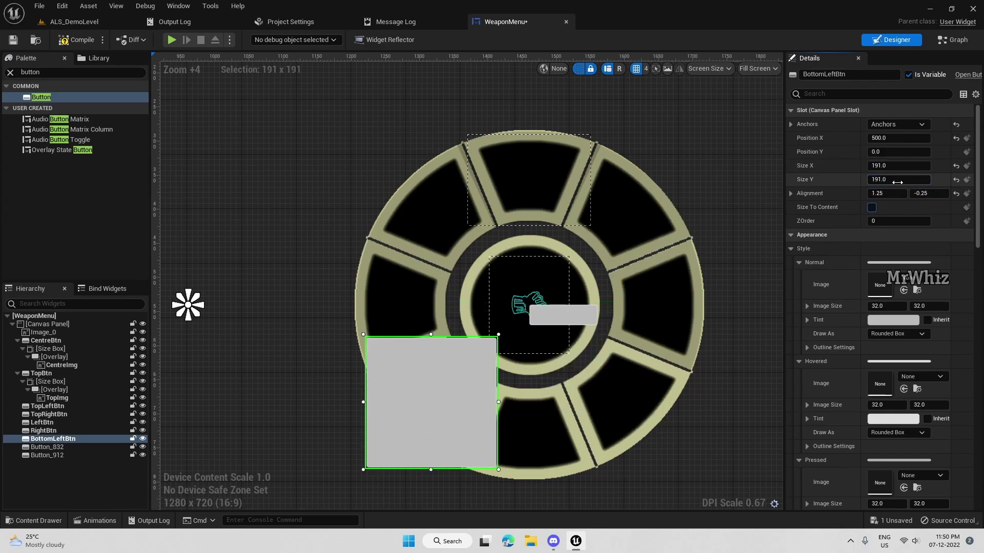
{"action": "left_click", "coordinate": [871, 207]}
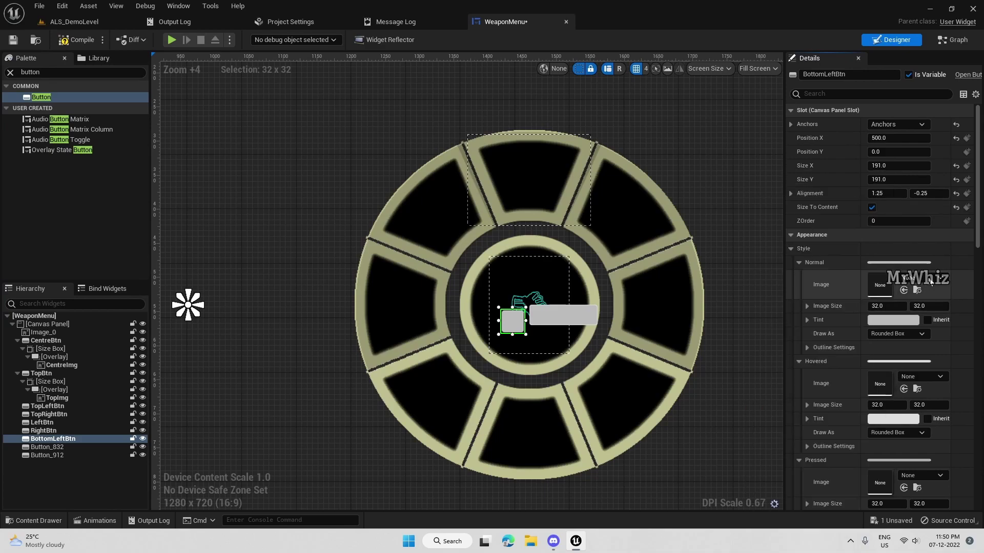
- Give the normal state the BottomLeft texture at image width 191, drawn as Image
{"action": "left_click", "coordinate": [930, 281]}
{"action": "type", "text": "indicator"}
{"action": "left_click", "coordinate": [830, 399]}
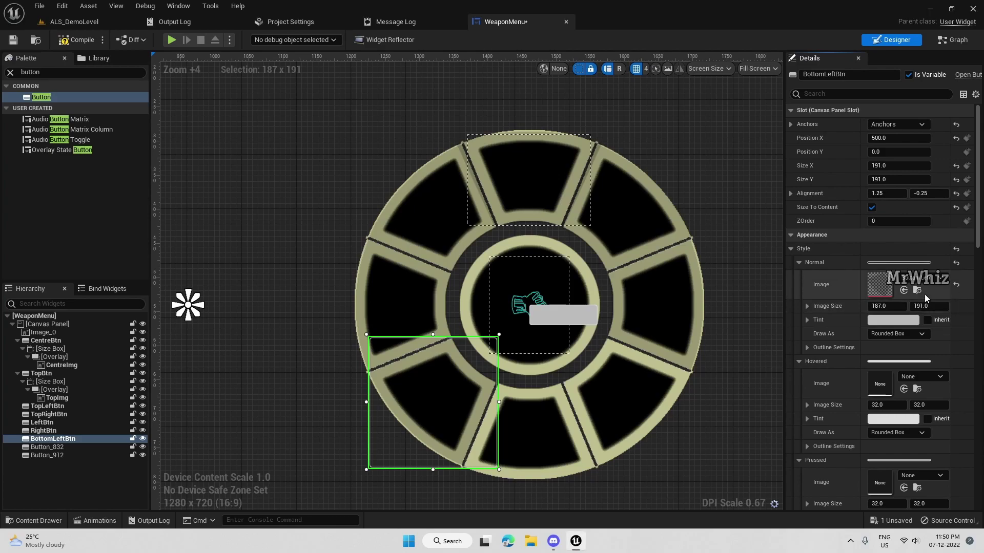
{"action": "left_click", "coordinate": [893, 305]}
{"action": "type", "text": "191"}
{"action": "key", "text": "Return"}
{"action": "left_click", "coordinate": [898, 333]}
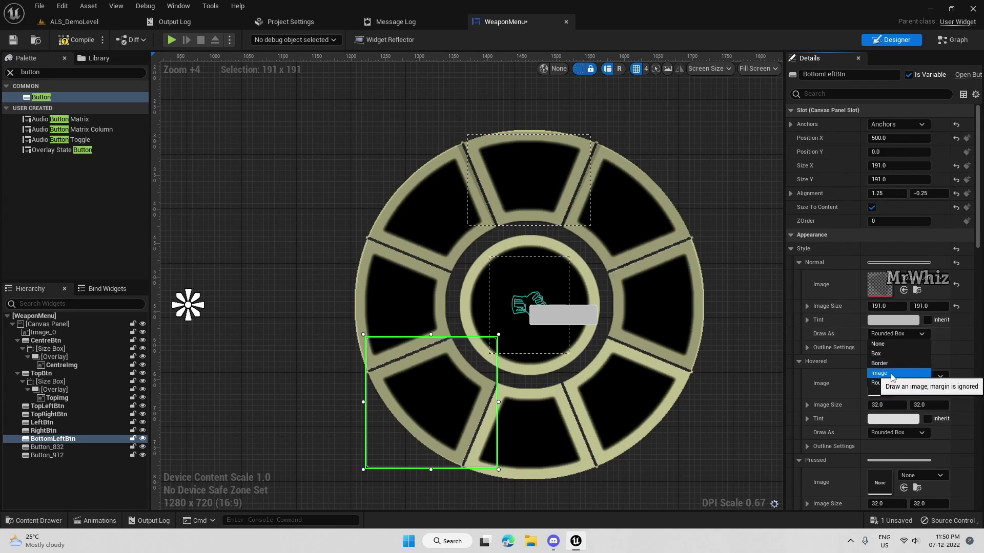
{"action": "left_click", "coordinate": [900, 373]}
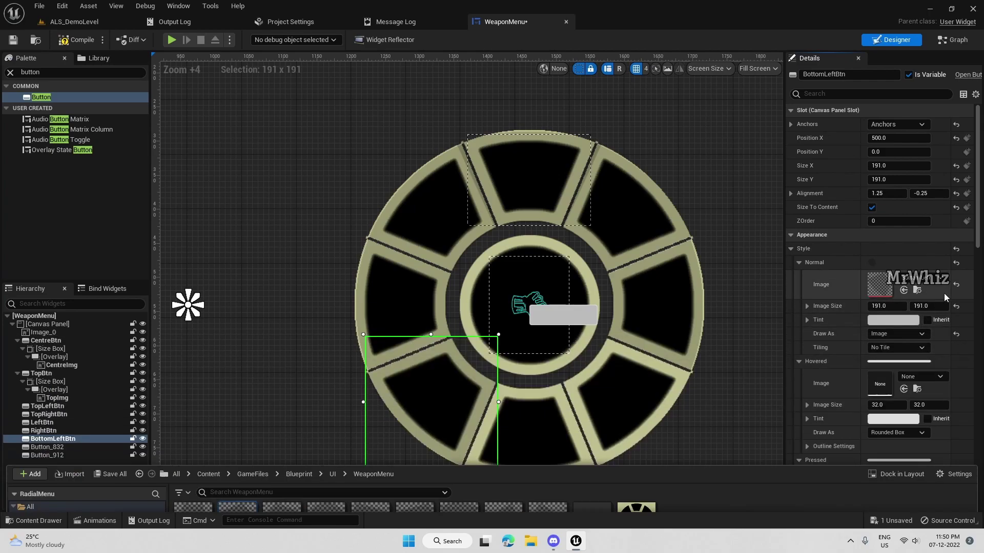
- Give the hovered and pressed states the BottomLeft texture at 191, drawn as Image
{"action": "left_click", "coordinate": [903, 389]}
{"action": "scroll", "coordinate": [903, 388], "scroll_direction": "down", "scroll_amount": 4}
{"action": "left_click", "coordinate": [886, 324]}
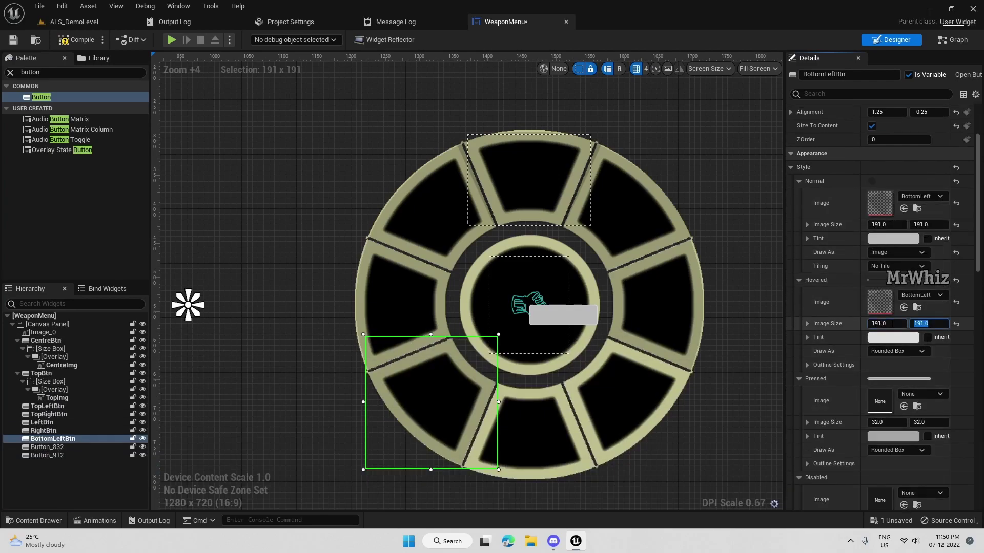
{"action": "left_click", "coordinate": [897, 351]}
{"action": "left_click", "coordinate": [899, 391]}
{"action": "scroll", "coordinate": [902, 379], "scroll_direction": "down", "scroll_amount": 2}
{"action": "left_click", "coordinate": [904, 357]}
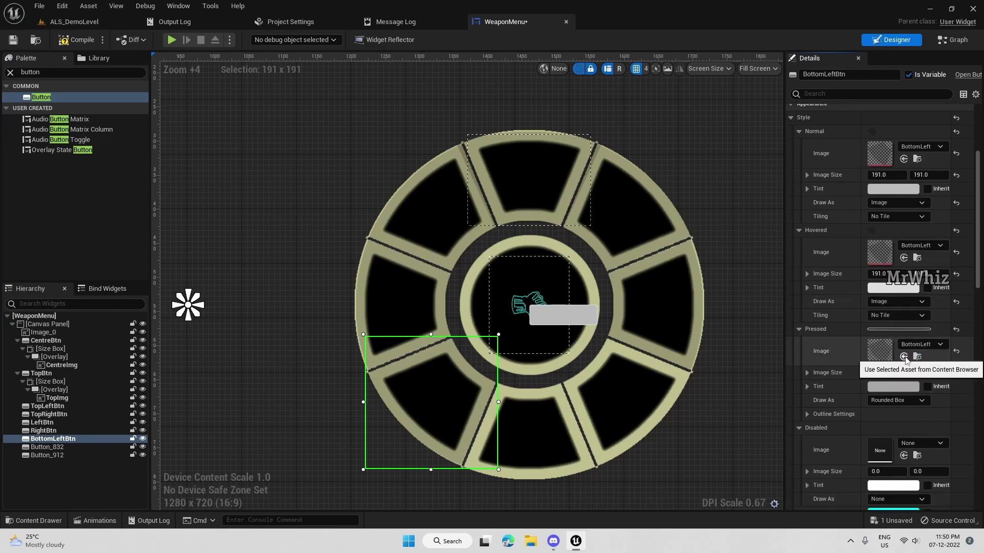
{"action": "left_click", "coordinate": [896, 373]}
{"action": "left_click", "coordinate": [896, 400]}
{"action": "left_click", "coordinate": [898, 441]}
- Give the disabled state the BottomLeft texture with a 191 image width
{"action": "scroll", "coordinate": [901, 409], "scroll_direction": "down", "scroll_amount": 3}
{"action": "left_click", "coordinate": [903, 374]}
{"action": "left_click", "coordinate": [894, 389]}
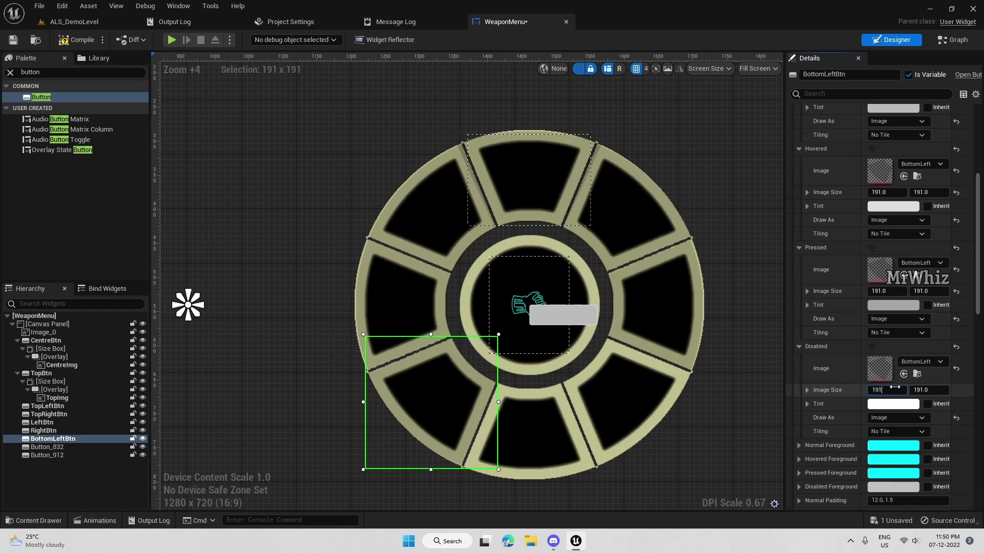
{"action": "key", "text": "Tab"}
- Select the spare grey button Button_832 in the wheel centre and begin renaming it
{"action": "scroll", "coordinate": [894, 389], "scroll_direction": "down", "scroll_amount": 5}
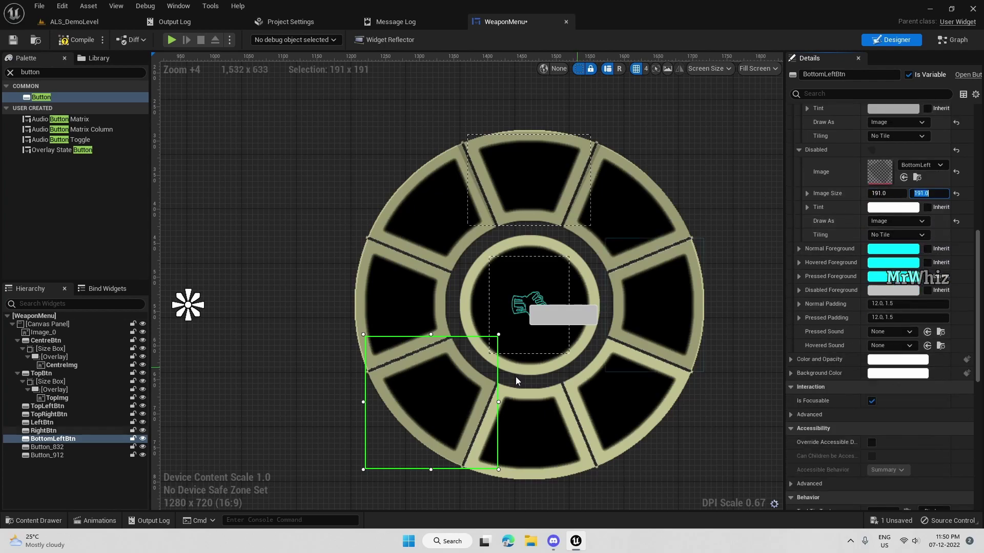
{"action": "left_click", "coordinate": [563, 315]}
{"action": "left_click", "coordinate": [850, 75]}
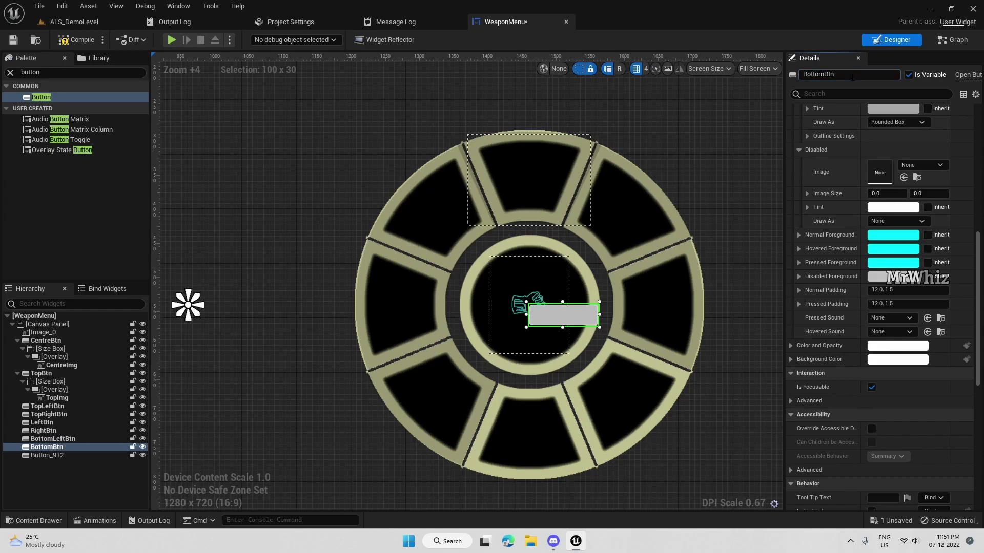
- Set BottomBtn's size to 191×141 and alignment to 0.5, -0.8, with Size To Content ticked
{"action": "scroll", "coordinate": [865, 142], "scroll_direction": "up", "scroll_amount": 15}
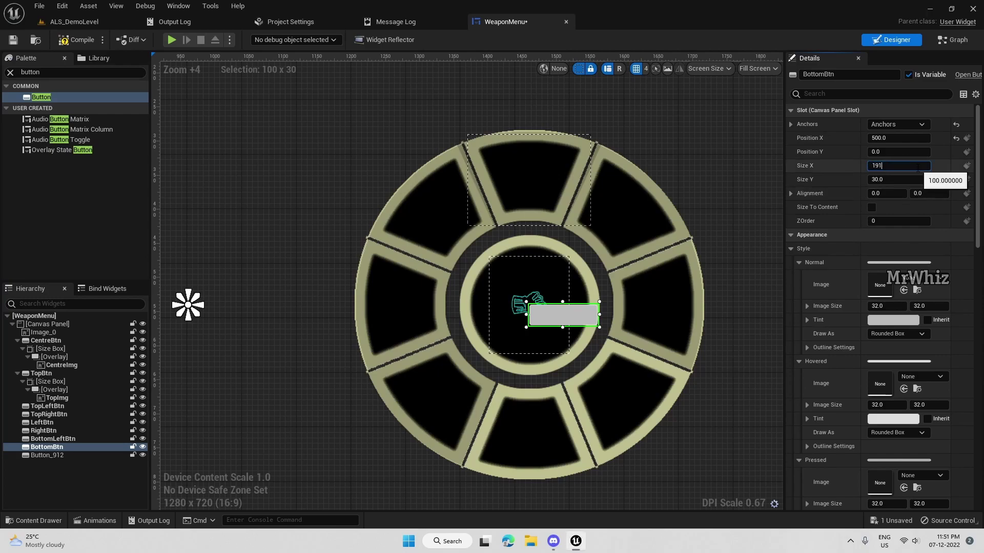
{"action": "key", "text": "Tab"}
{"action": "type", "text": "141"}
{"action": "key", "text": "Tab"}
{"action": "type", "text": "0.5"}
{"action": "key", "text": "Tab"}
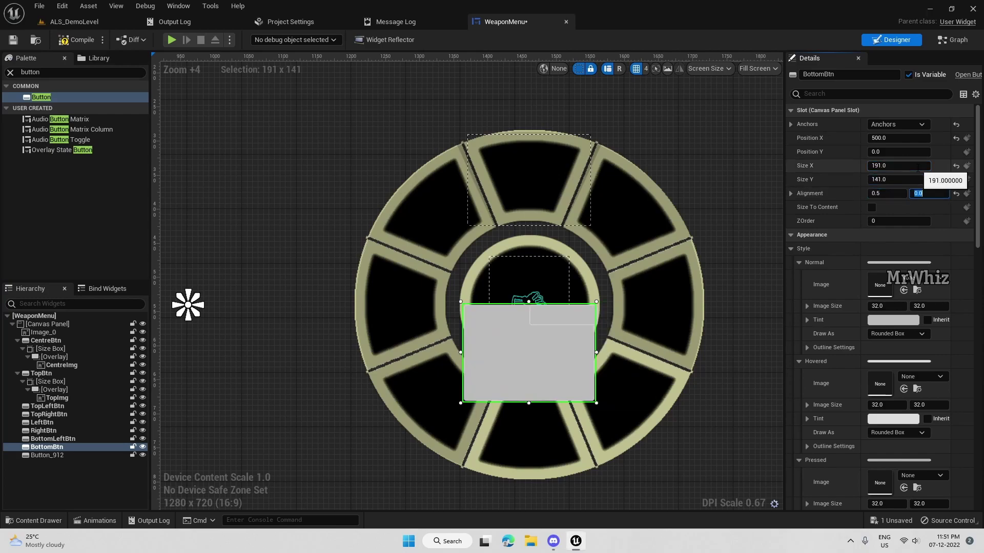
{"action": "type", "text": "-.8"}
{"action": "key", "text": "Return"}
{"action": "left_click", "coordinate": [872, 207]}
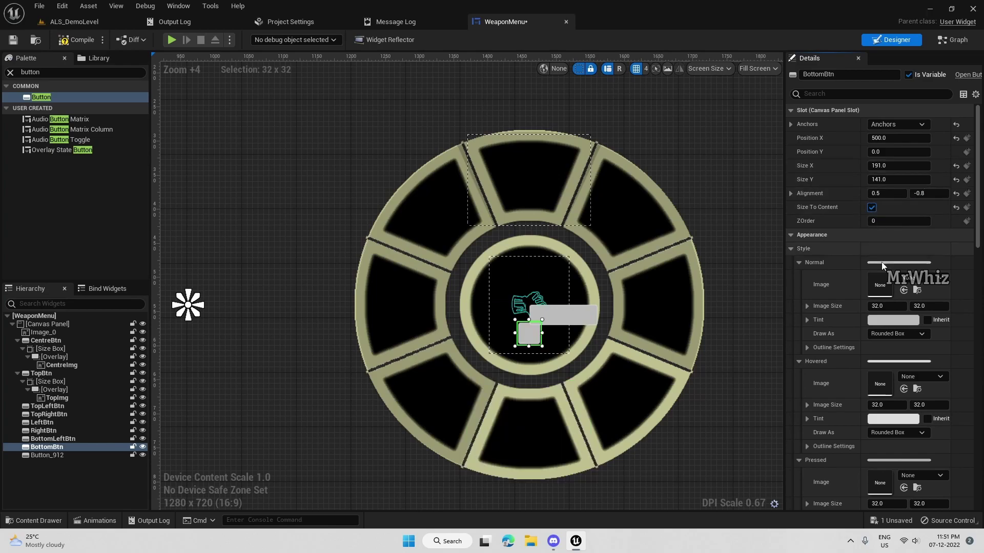
- Assign the Bottom texture, drawn as Image, to the normal, hovered, pressed and disabled states
{"action": "left_click", "coordinate": [934, 283]}
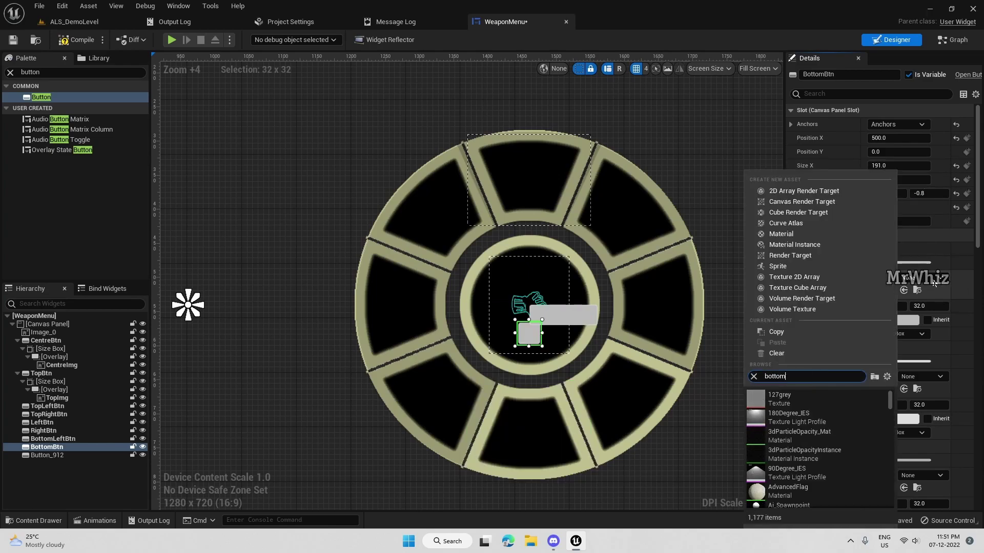
{"action": "left_click", "coordinate": [789, 398]}
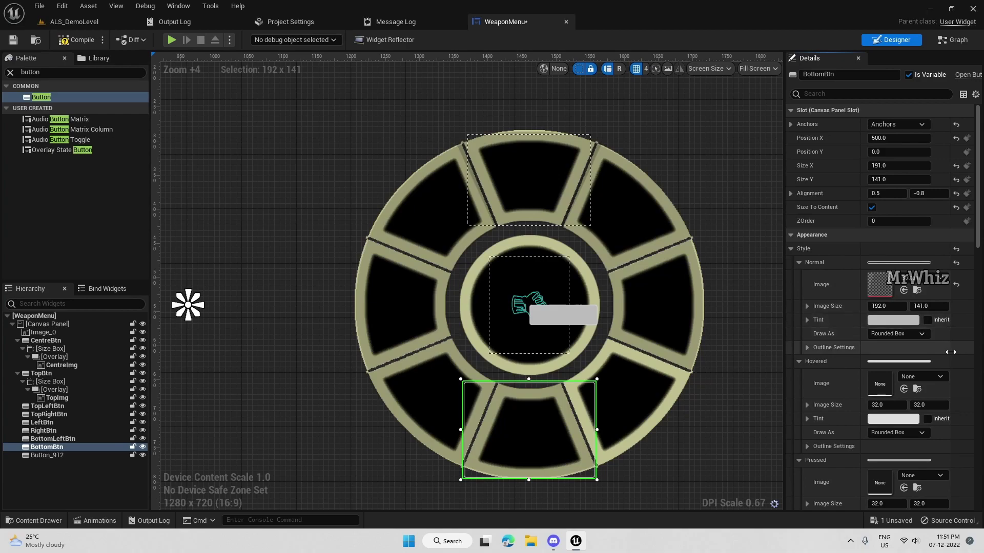
{"action": "left_click", "coordinate": [917, 289]}
{"action": "scroll", "coordinate": [913, 288], "scroll_direction": "down", "scroll_amount": 2}
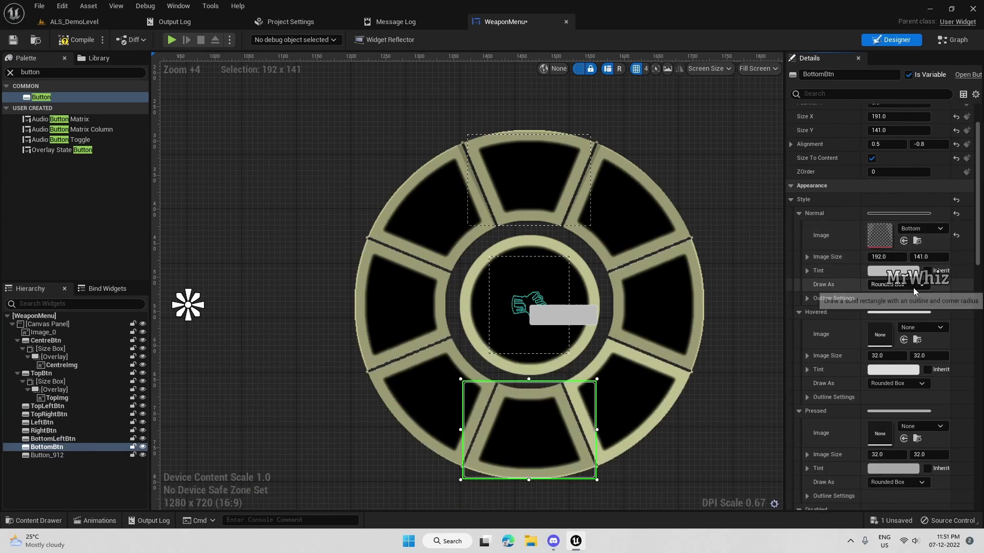
{"action": "left_click", "coordinate": [903, 339]}
{"action": "scroll", "coordinate": [904, 338], "scroll_direction": "down", "scroll_amount": 2}
{"action": "left_click", "coordinate": [902, 335]}
{"action": "left_click", "coordinate": [904, 371]}
{"action": "left_click", "coordinate": [904, 390]}
{"action": "scroll", "coordinate": [957, 385], "scroll_direction": "down", "scroll_amount": 3}
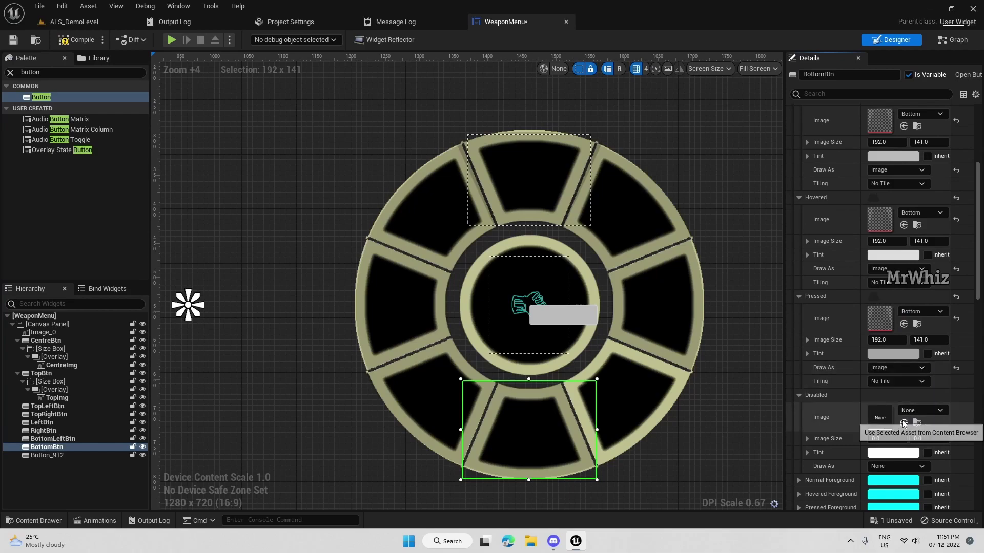
{"action": "left_click", "coordinate": [903, 424]}
- Select Button_912 and rename it BottomRight
{"action": "left_click", "coordinate": [47, 455]}
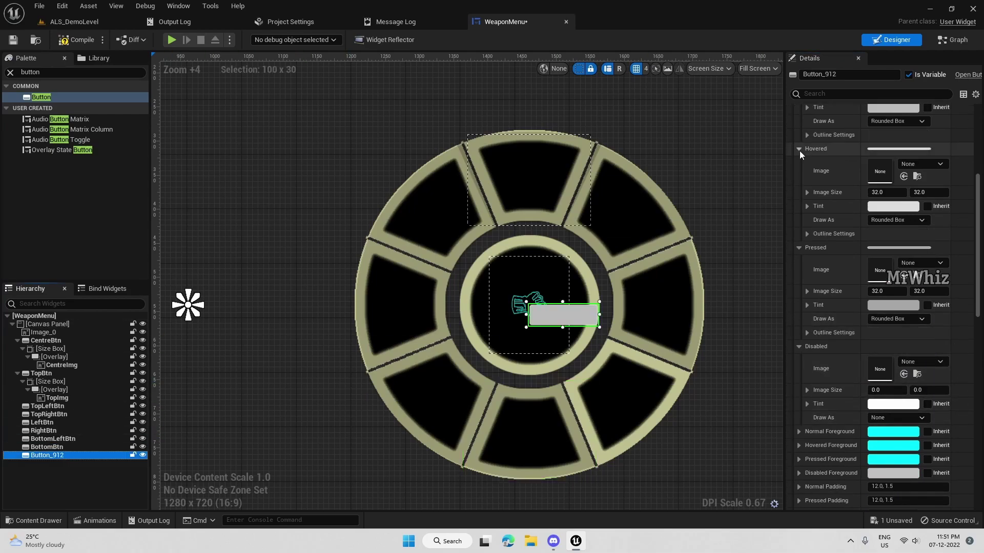
{"action": "left_click", "coordinate": [804, 75]}
{"action": "type", "text": "BottomRight"}
{"action": "key", "text": "Return"}
- Set BottomRight's size to 191×191 and alignment to -0.25, -0.25, with Size To Content ticked
{"action": "scroll", "coordinate": [838, 161], "scroll_direction": "up", "scroll_amount": 10}
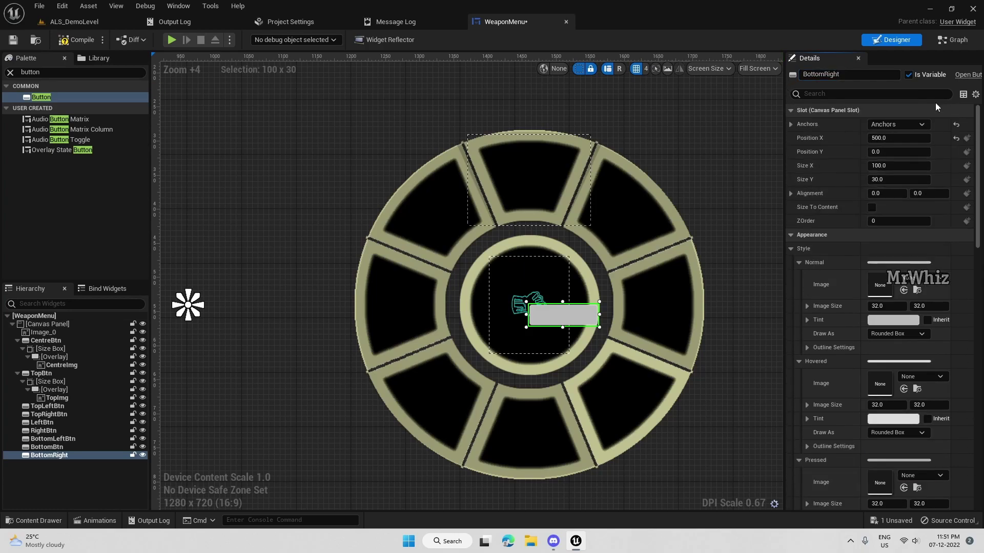
{"action": "left_click", "coordinate": [914, 125]}
{"action": "left_click", "coordinate": [914, 125]}
{"action": "left_click", "coordinate": [895, 166]}
{"action": "type", "text": "191"}
{"action": "key", "text": "Tab"}
{"action": "type", "text": "191"}
{"action": "key", "text": "Tab"}
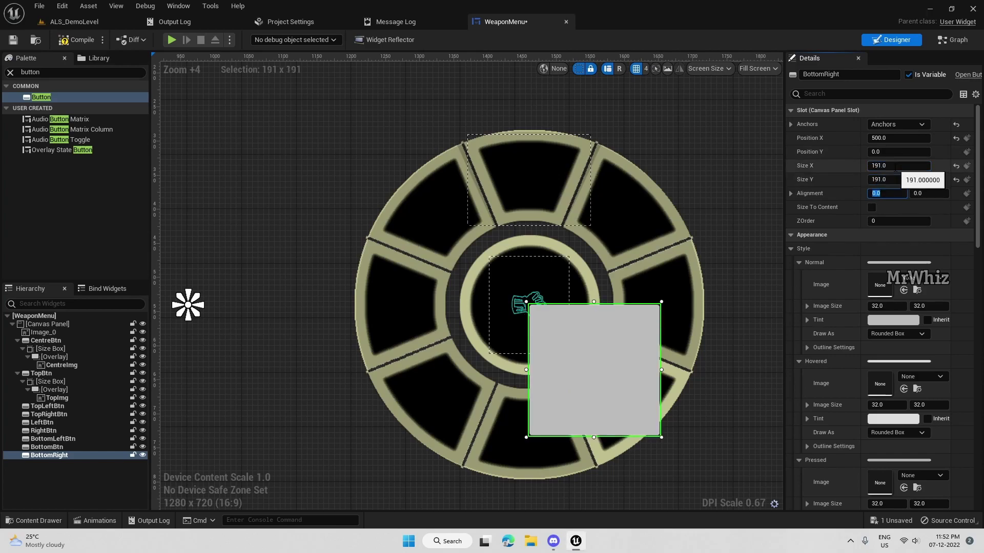
{"action": "type", "text": "-0.25"}
{"action": "key", "text": "Tab"}
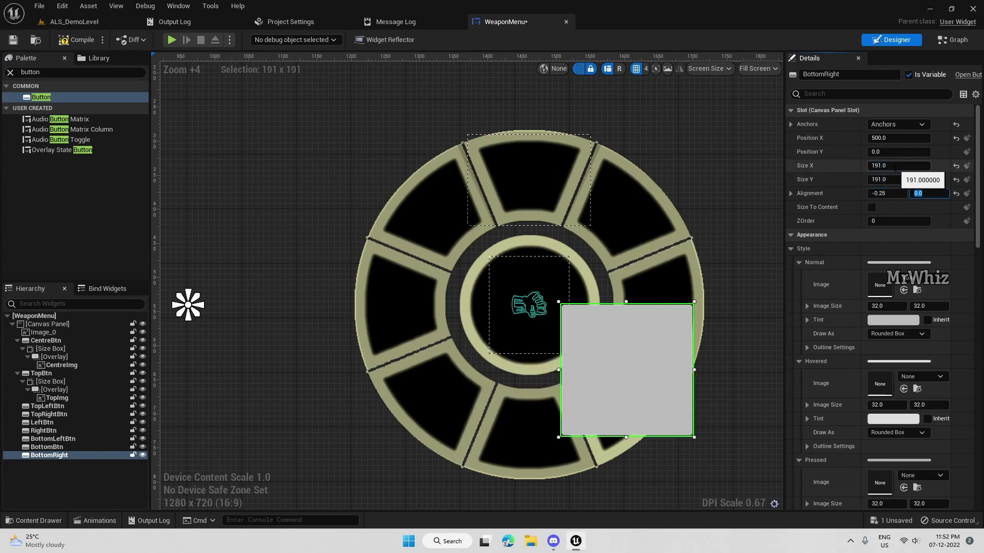
{"action": "type", "text": "-0.25"}
{"action": "key", "text": "Tab"}
{"action": "left_click", "coordinate": [871, 207]}
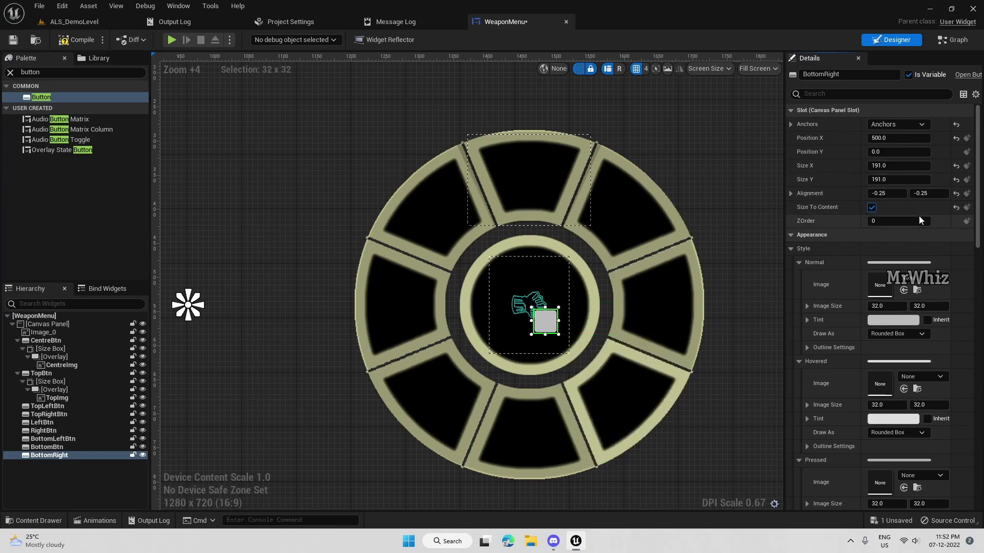
- Give the normal state the BottomRight texture, drawn as Image
{"action": "scroll", "coordinate": [916, 234], "scroll_direction": "down", "scroll_amount": 3}
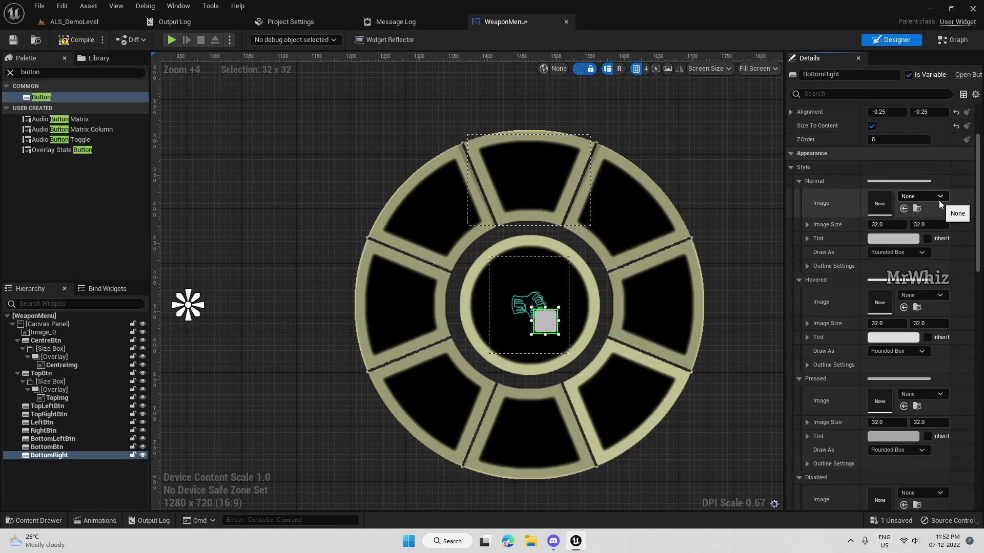
{"action": "left_click", "coordinate": [940, 197]}
{"action": "type", "text": "bottomright"}
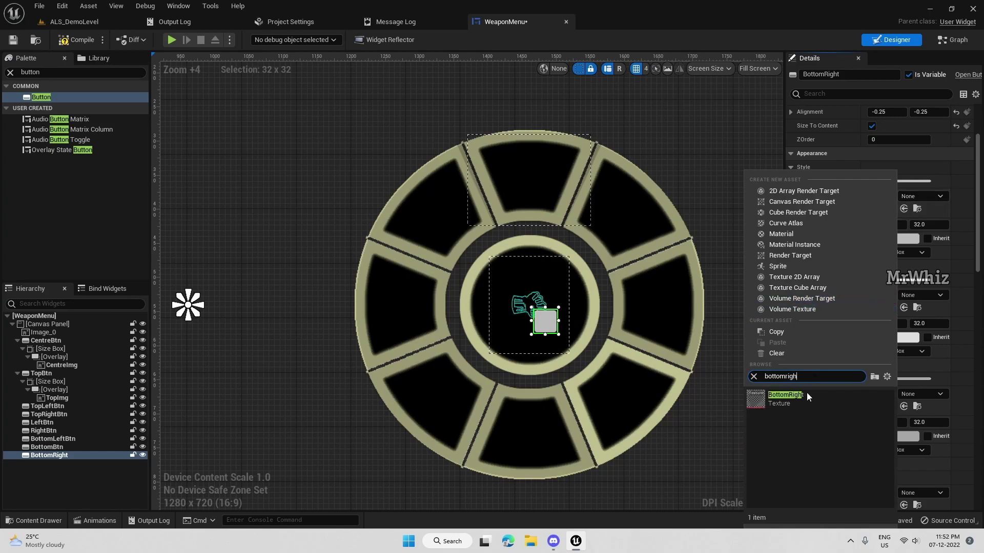
{"action": "left_click", "coordinate": [799, 399]}
{"action": "left_click", "coordinate": [897, 252]}
{"action": "left_click", "coordinate": [894, 286]}
{"action": "left_click", "coordinate": [917, 209]}
- Assign the BottomRight texture to the hovered, pressed and disabled states, drawn as Image
{"action": "scroll", "coordinate": [952, 263], "scroll_direction": "down", "scroll_amount": 2}
{"action": "left_click", "coordinate": [903, 242]}
{"action": "left_click", "coordinate": [896, 285]}
{"action": "left_click", "coordinate": [894, 307]}
{"action": "left_click", "coordinate": [904, 340]}
{"action": "left_click", "coordinate": [908, 384]}
{"action": "left_click", "coordinate": [886, 433]}
{"action": "scroll", "coordinate": [912, 409], "scroll_direction": "down", "scroll_amount": 1}
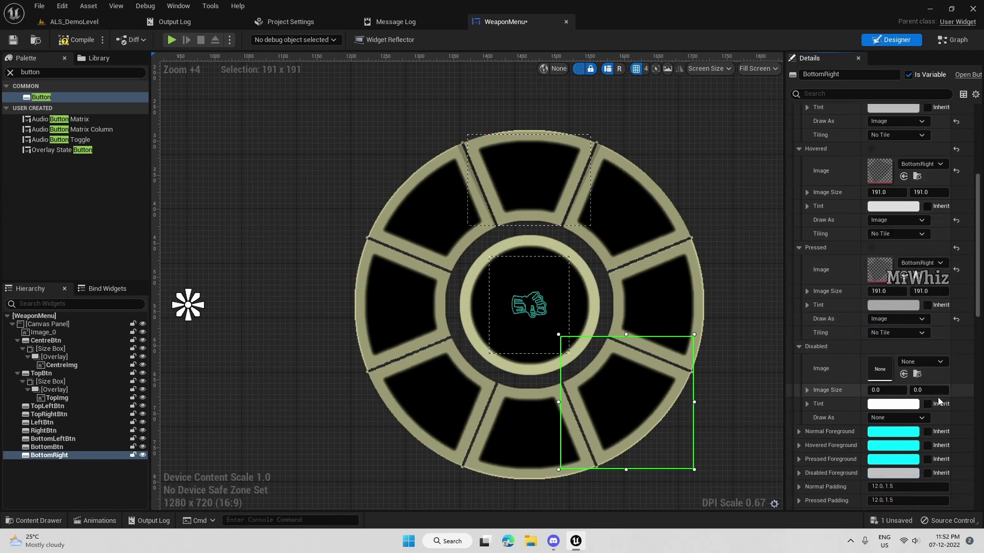
{"action": "left_click", "coordinate": [911, 376]}
{"action": "scroll", "coordinate": [963, 369], "scroll_direction": "up", "scroll_amount": 5}
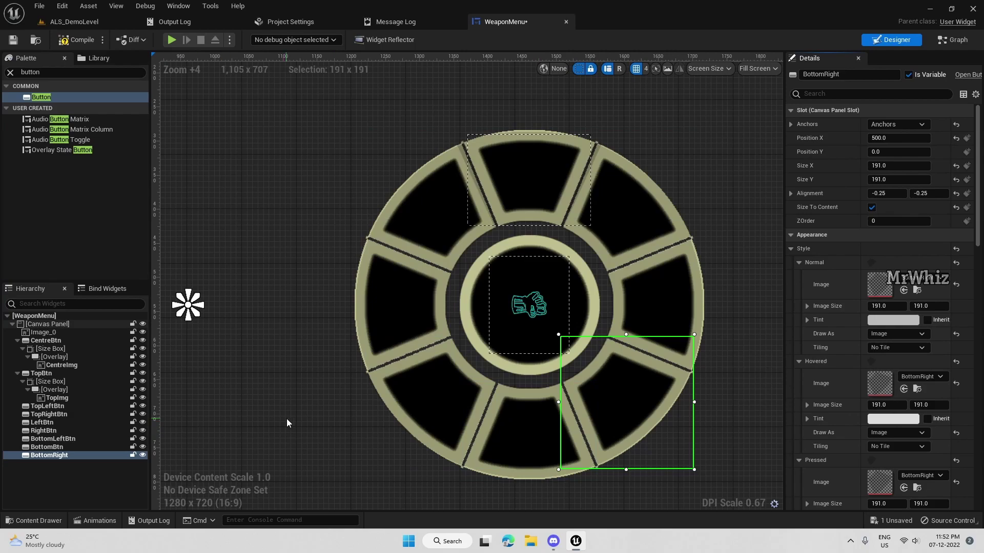
- Hide the Image_0 wheel background with its eye icon, then select TopBtn
{"action": "scroll", "coordinate": [287, 421], "scroll_direction": "down", "scroll_amount": 2}
{"action": "scroll", "coordinate": [287, 419], "scroll_direction": "up", "scroll_amount": 2}
{"action": "right_click_drag", "start_coordinate": [285, 417], "coordinate": [274, 393]}
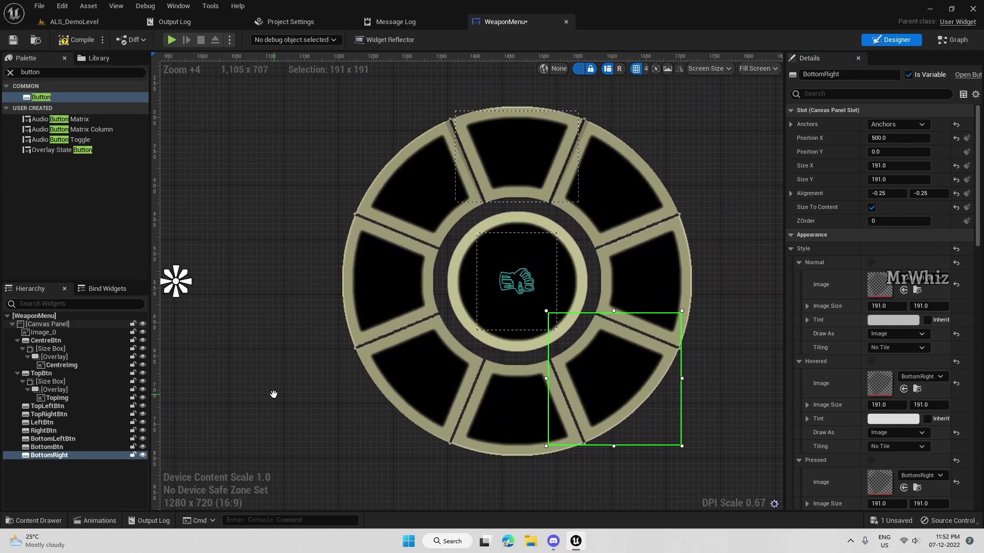
{"action": "left_click", "coordinate": [58, 333]}
{"action": "left_click", "coordinate": [143, 333]}
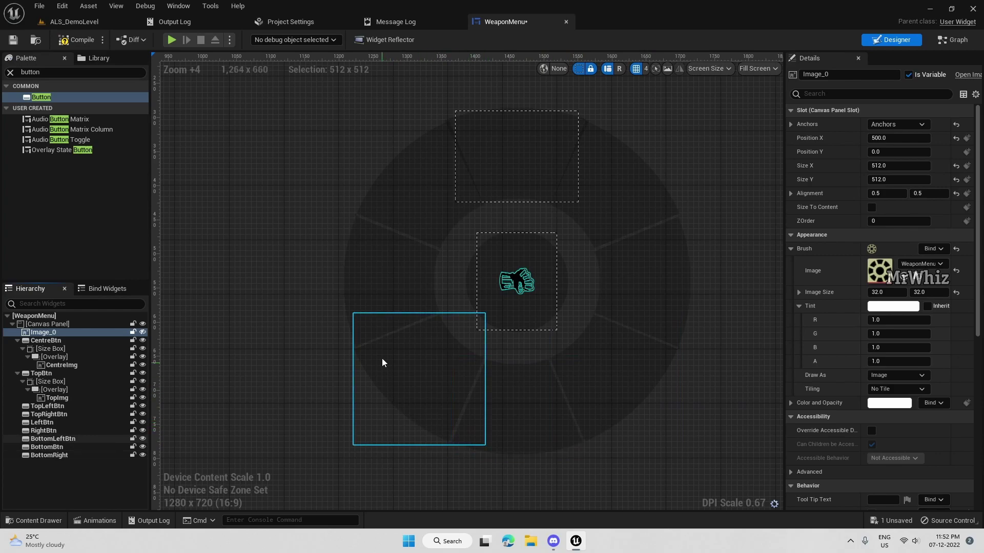
{"action": "left_click", "coordinate": [523, 174]}
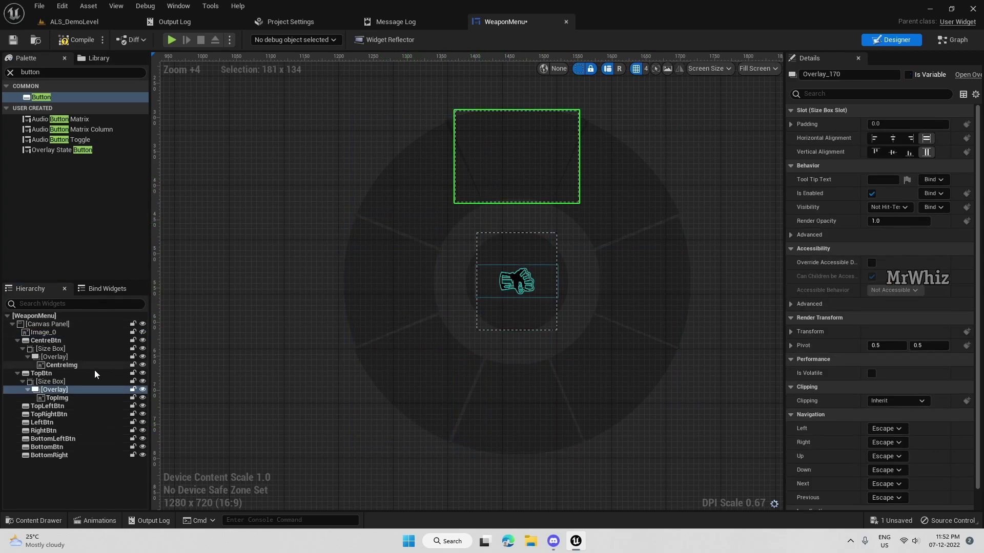
{"action": "left_click", "coordinate": [60, 374]}
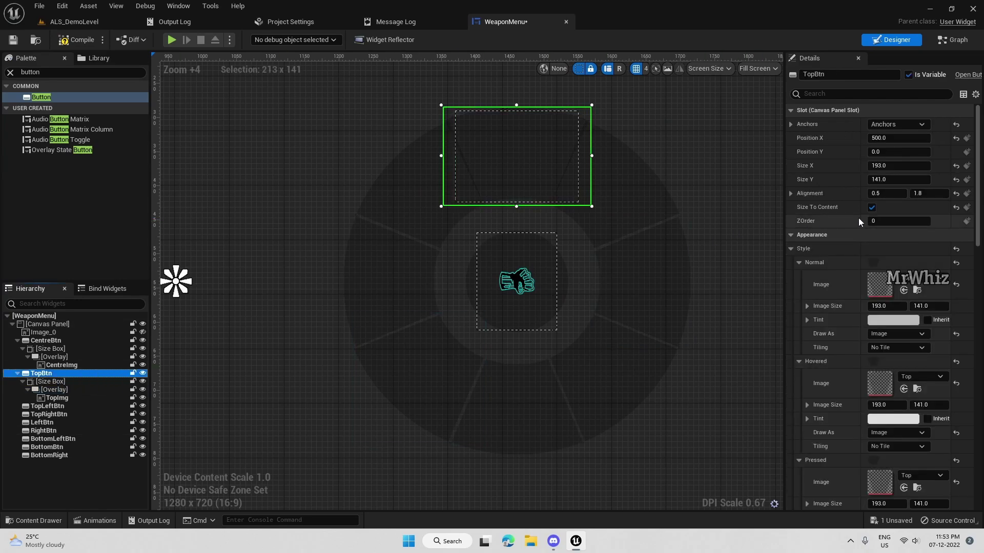